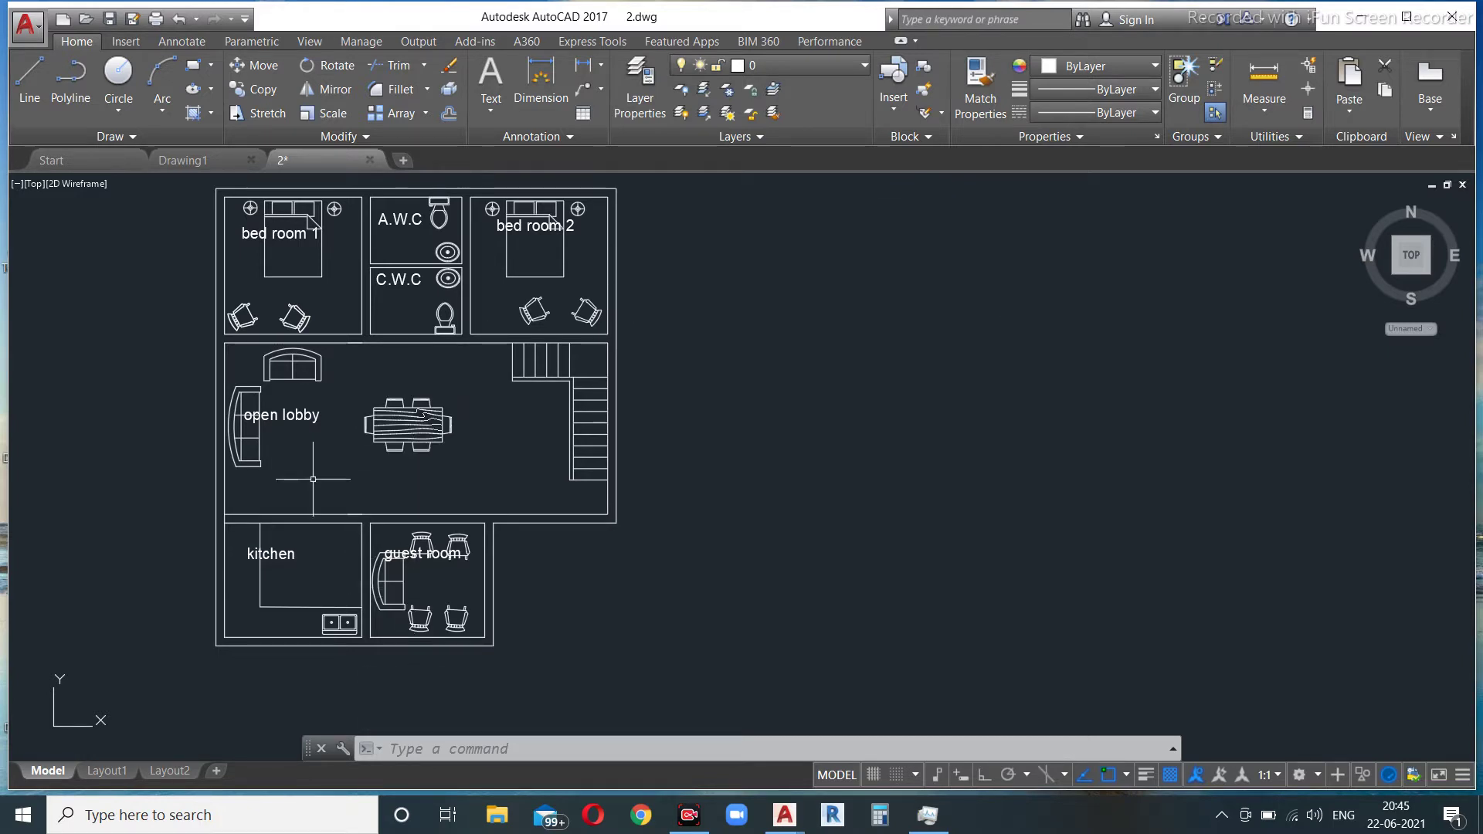
# Step: Insert the deciduous tree plan block in the empty space outside the floor plan, just east of the staircase
pyautogui.scroll(2, 240, 491)
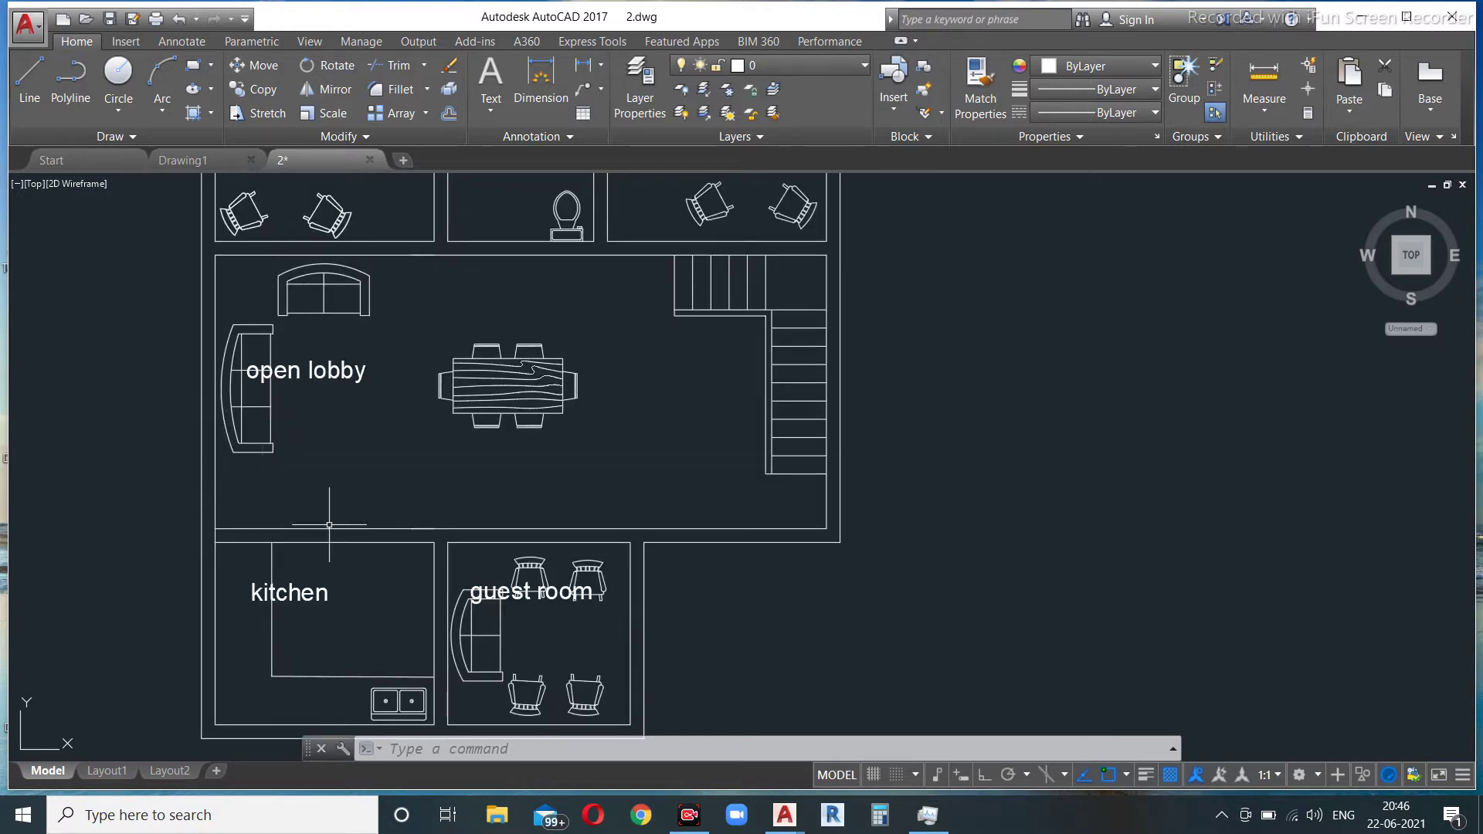
pyautogui.scroll(-2, 384, 424)
pyautogui.moveTo(874, 344); pyautogui.dragTo(758, 404, button='middle')
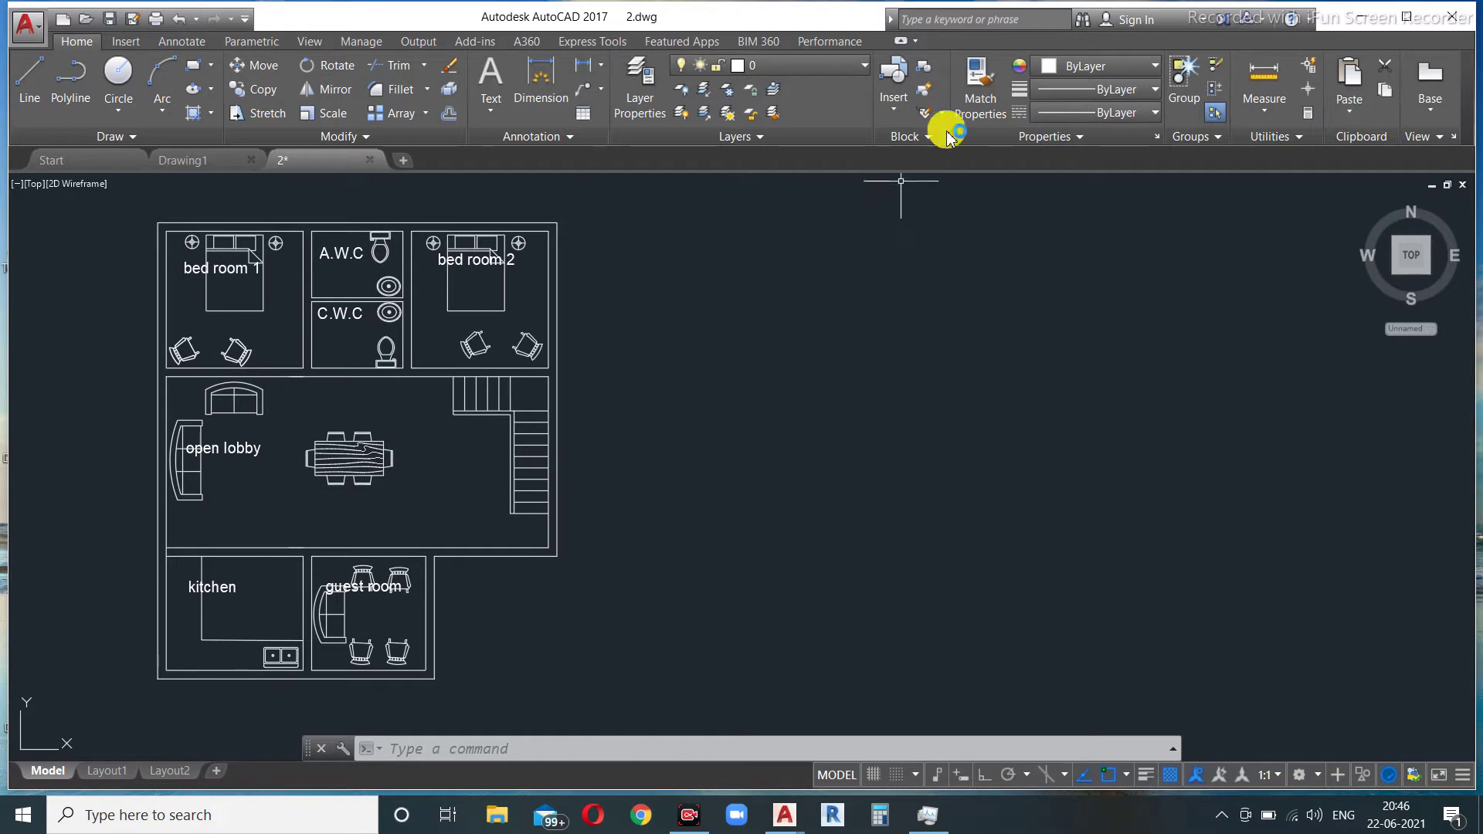
pyautogui.click(893, 108)
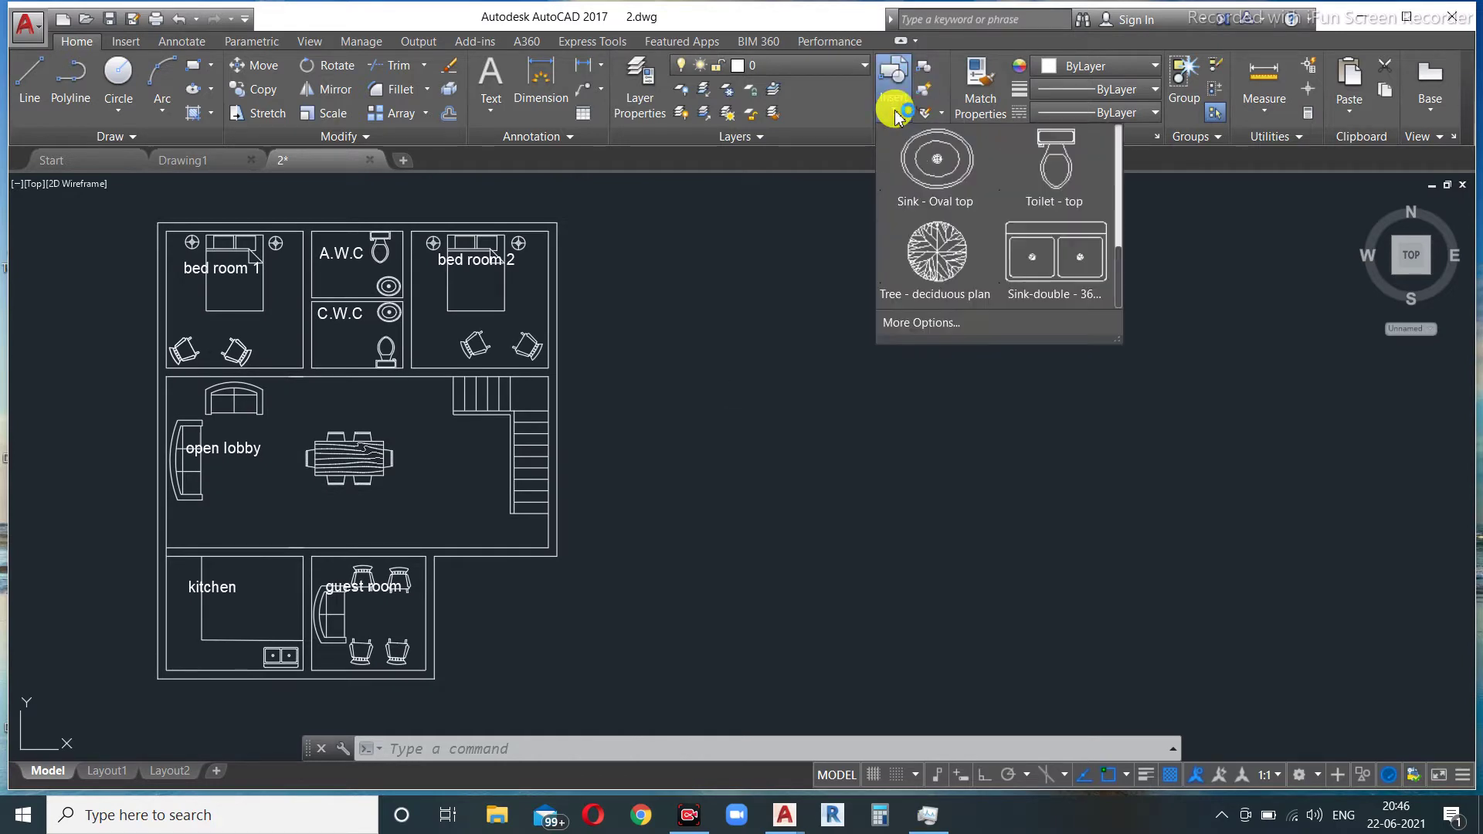
pyautogui.click(943, 272)
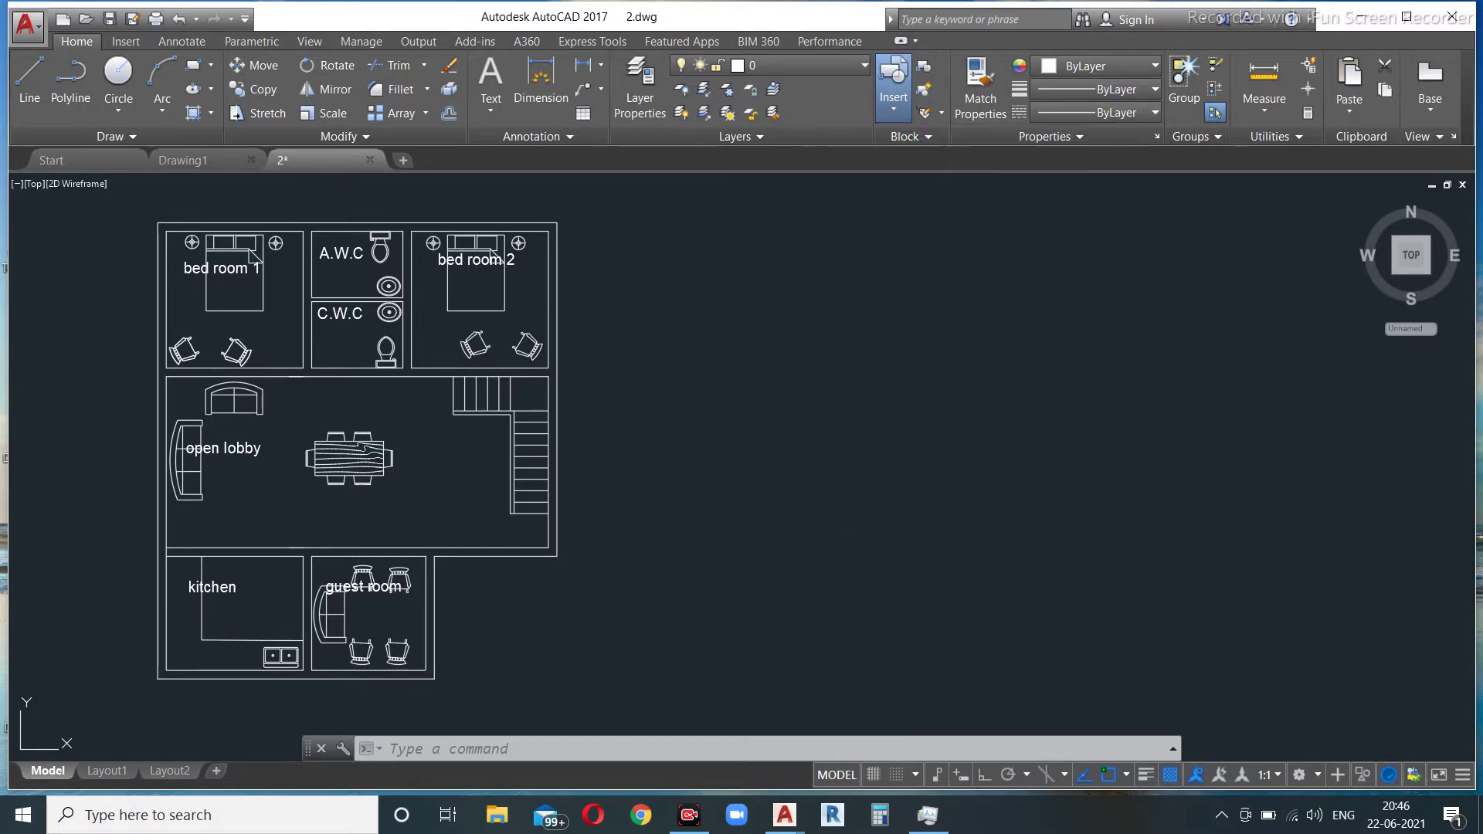
pyautogui.click(681, 450)
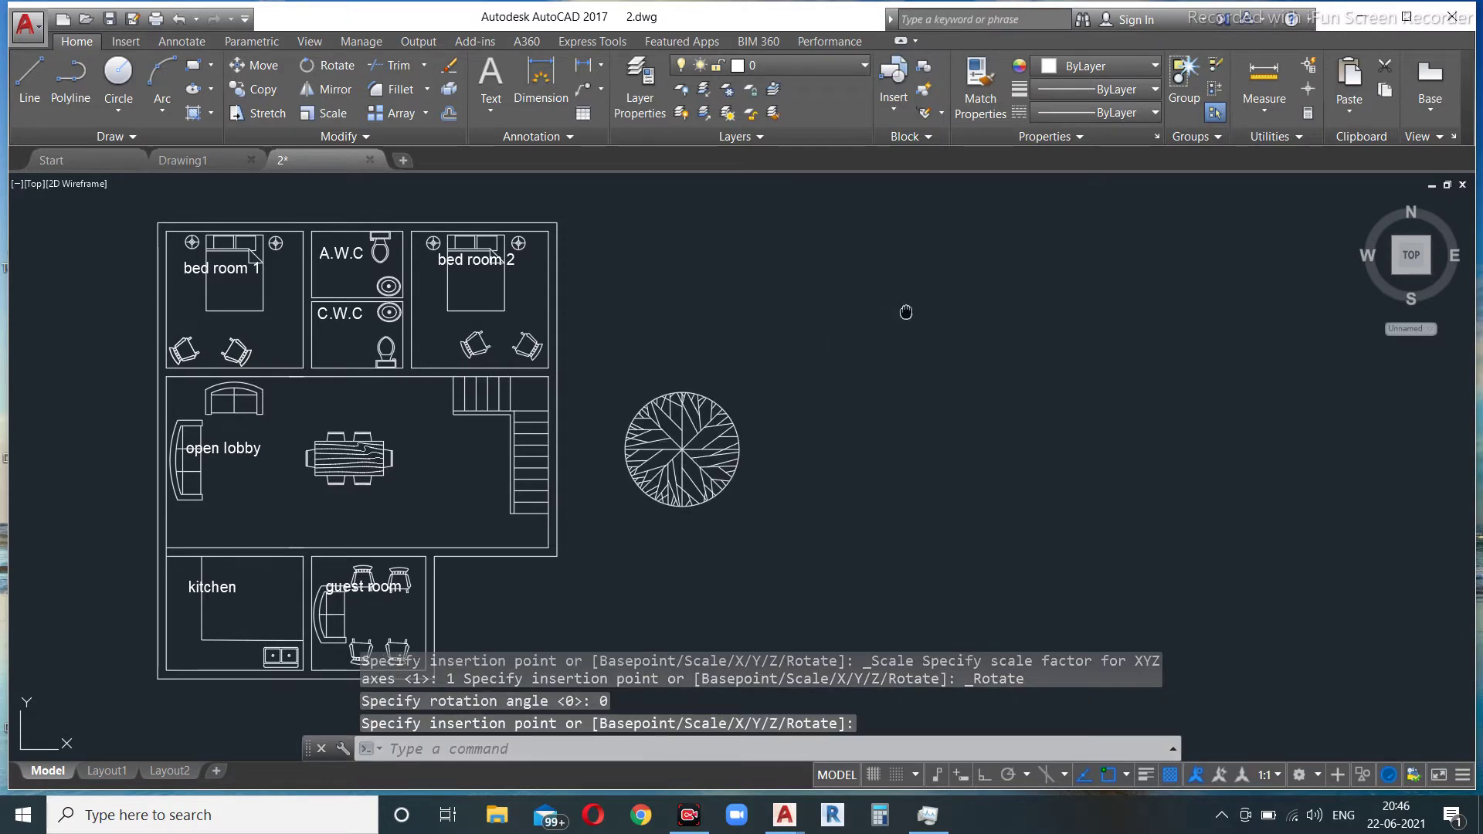
pyautogui.moveTo(906, 312); pyautogui.dragTo(931, 271, button='middle')
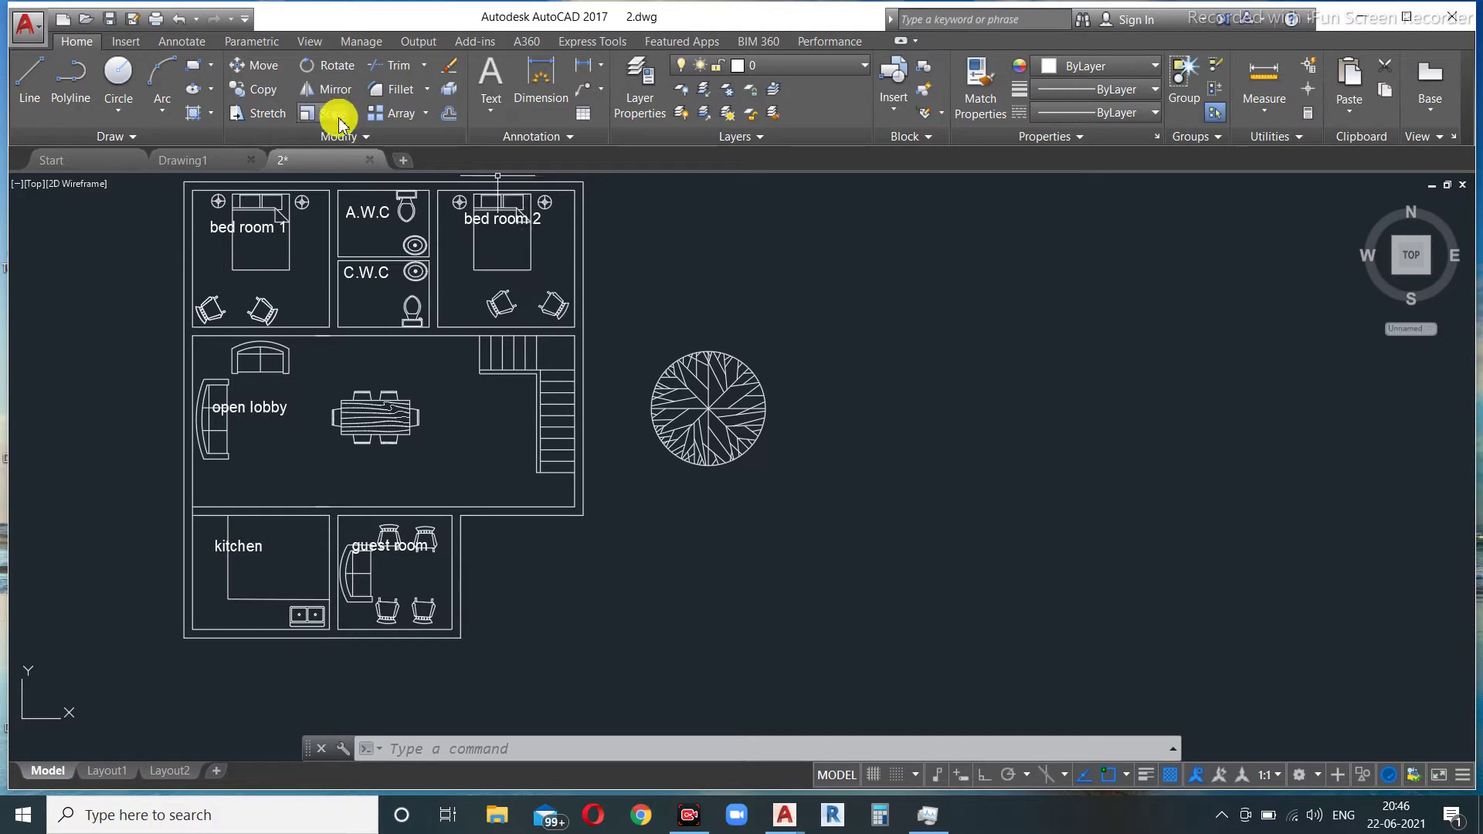
# Step: Scale the tree block by a factor of 0.7 about its centre
pyautogui.click(832, 304)
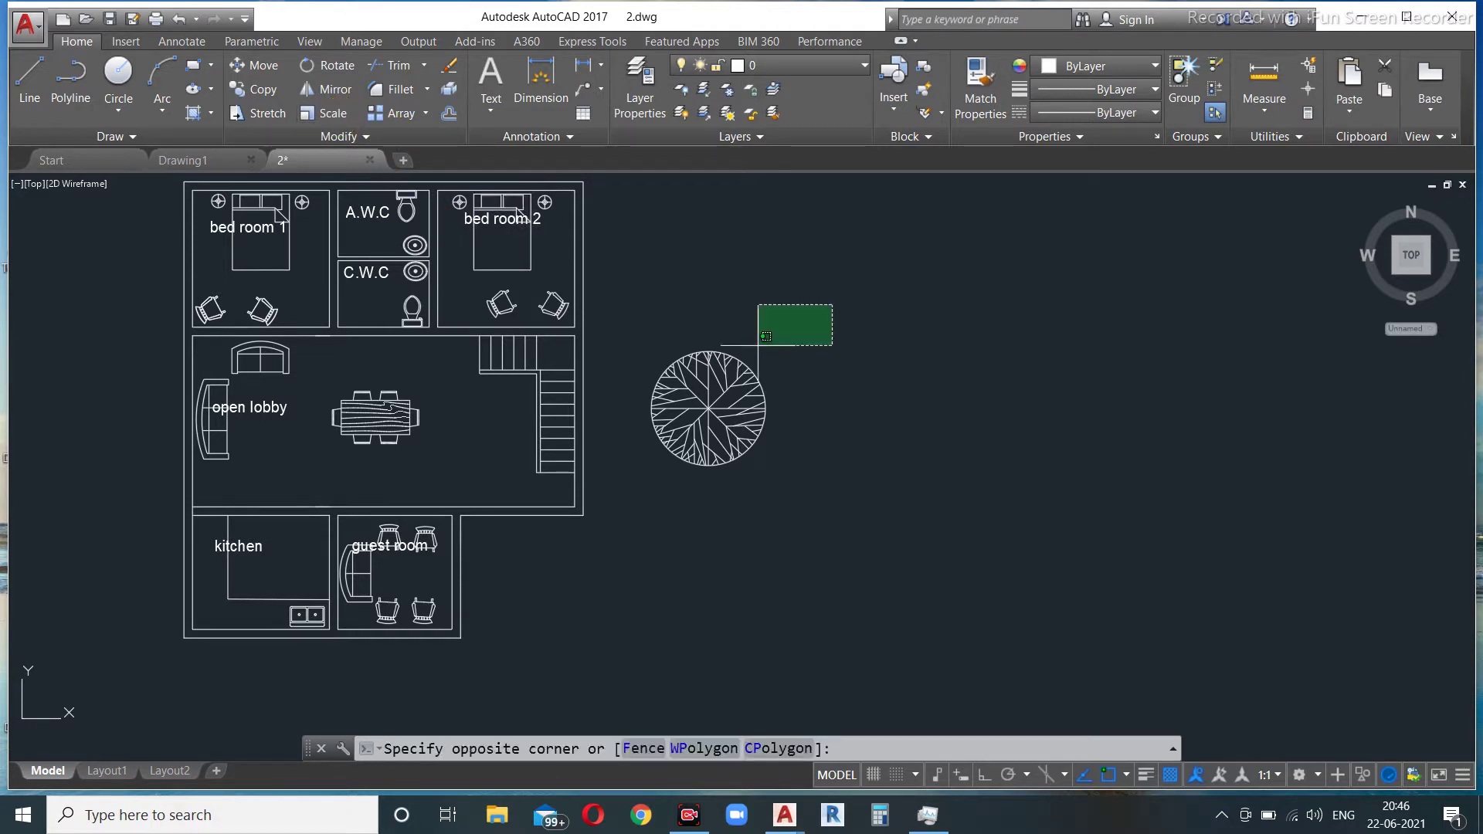
pyautogui.click(605, 520)
pyautogui.write('sc')
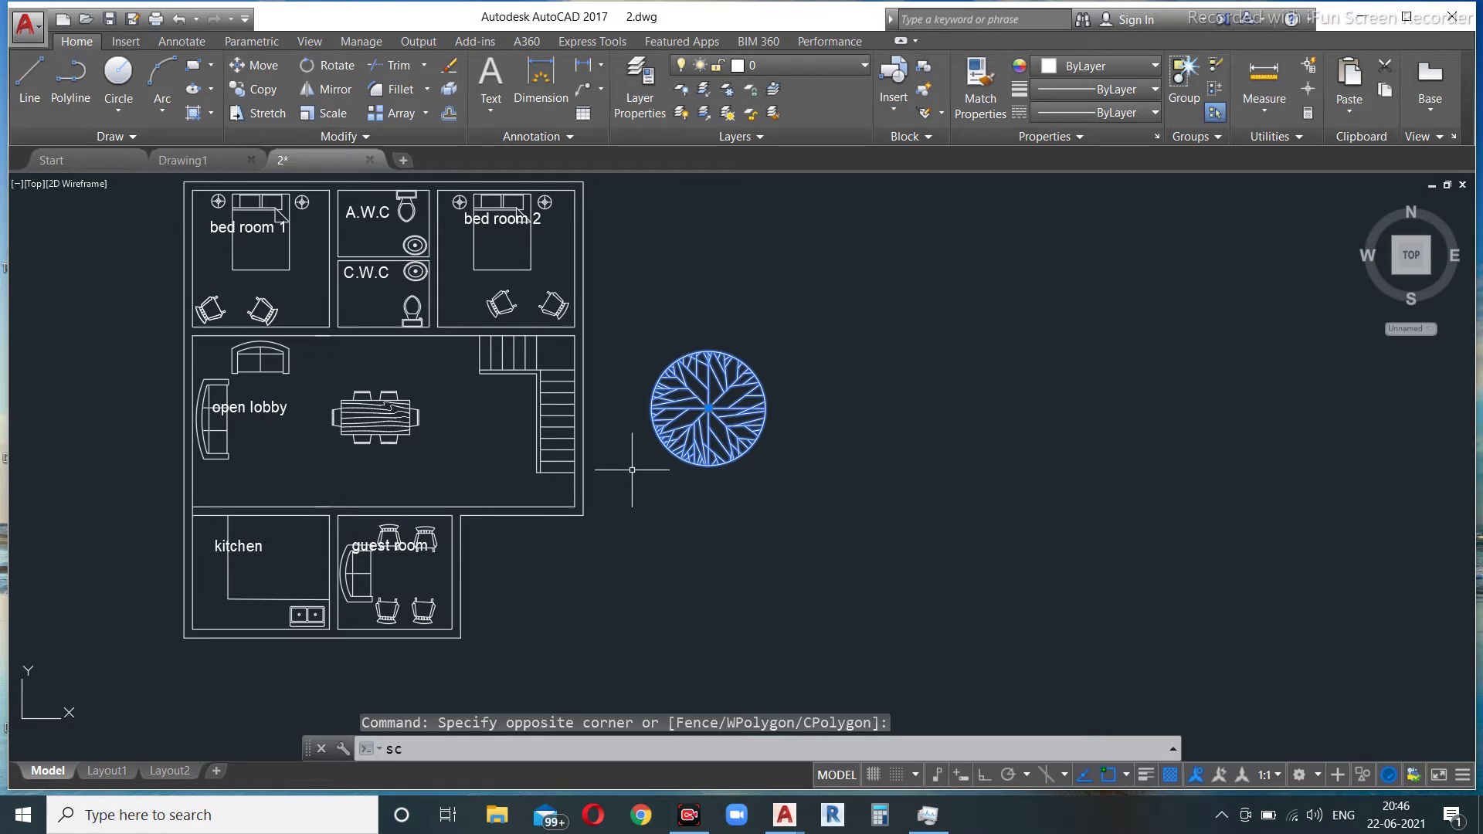
pyautogui.press('Return')
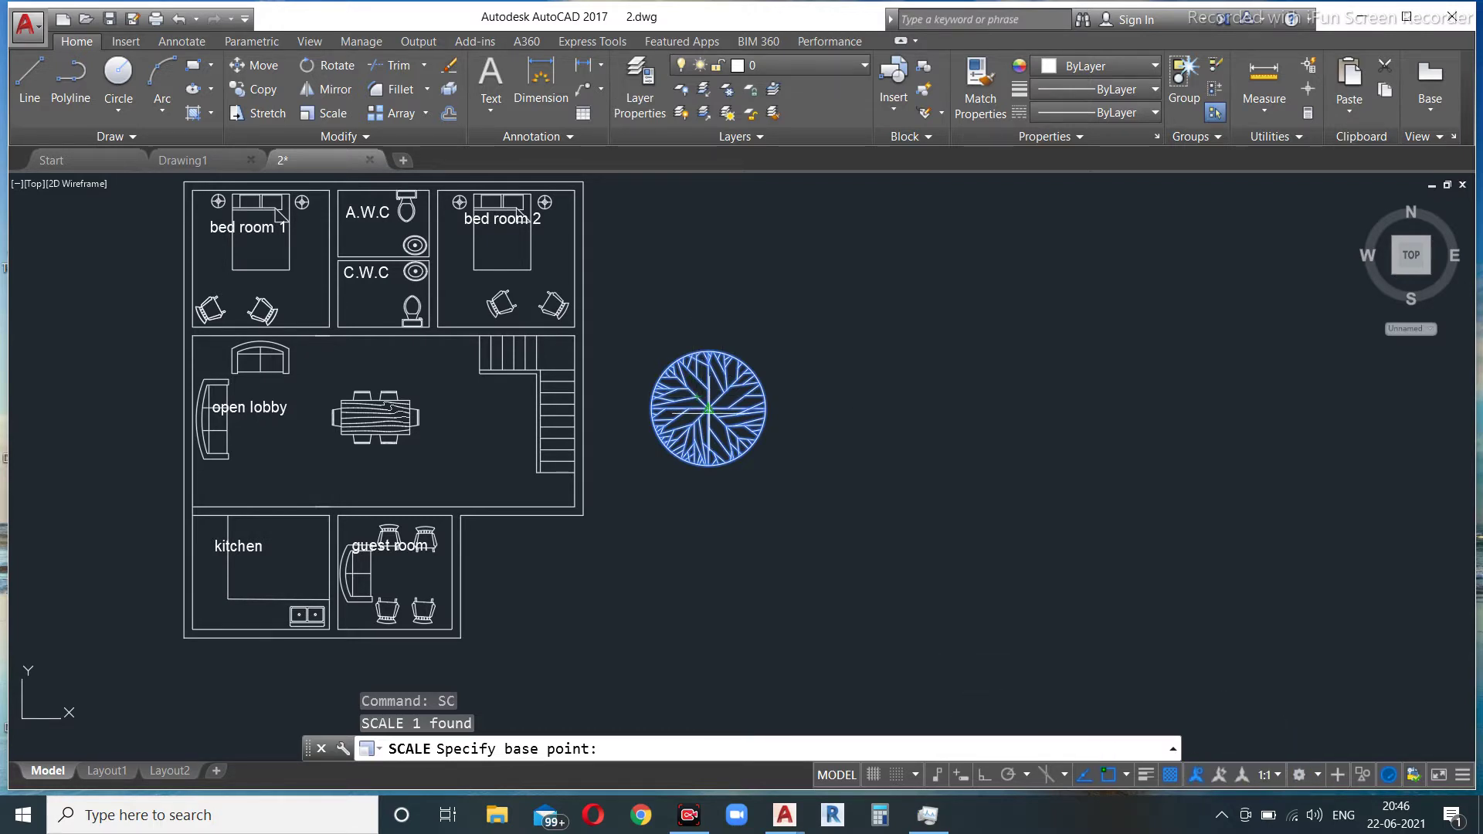
pyautogui.click(709, 409)
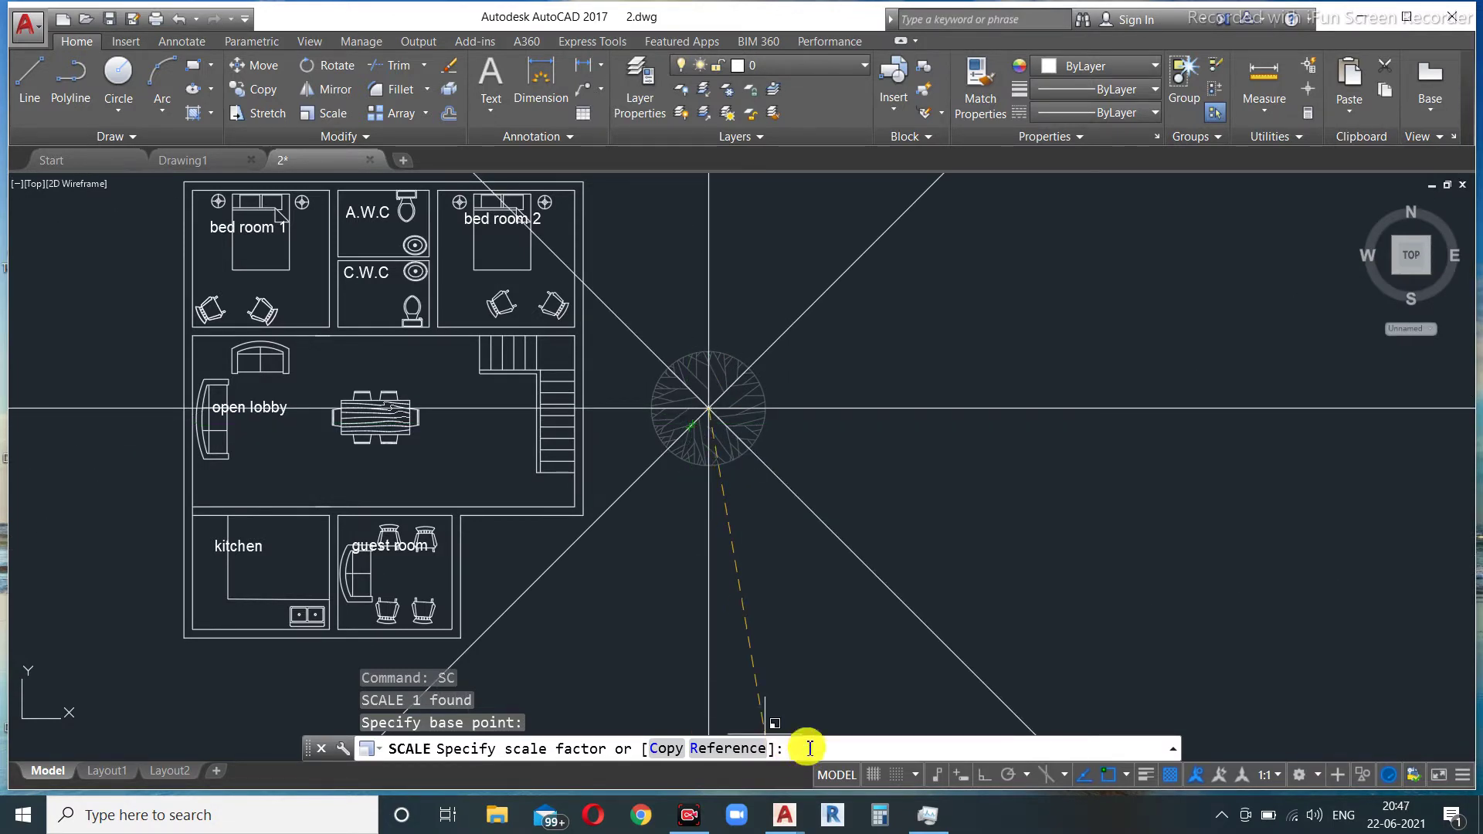
pyautogui.write('0.7')
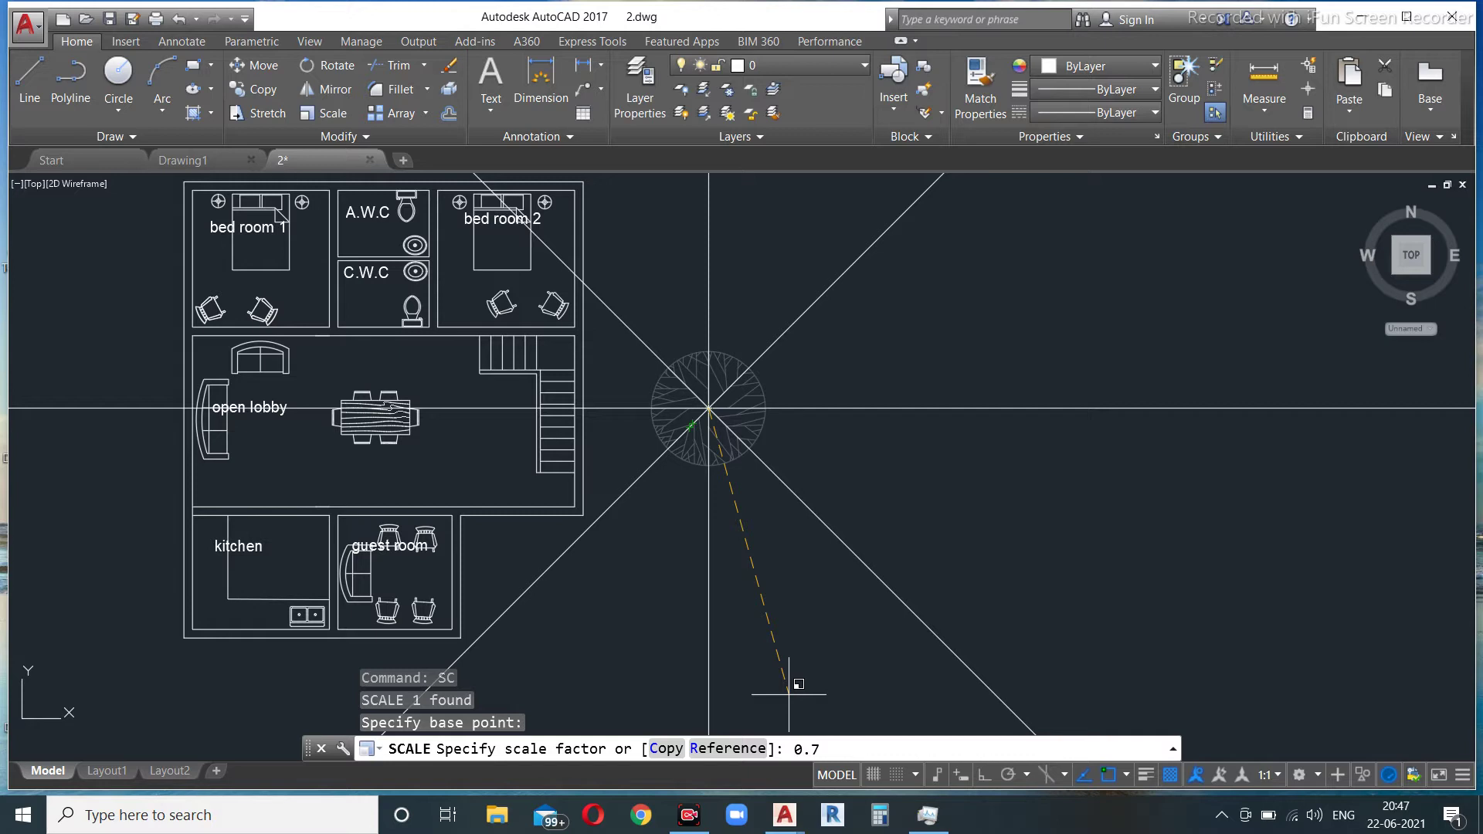
pyautogui.press('Return')
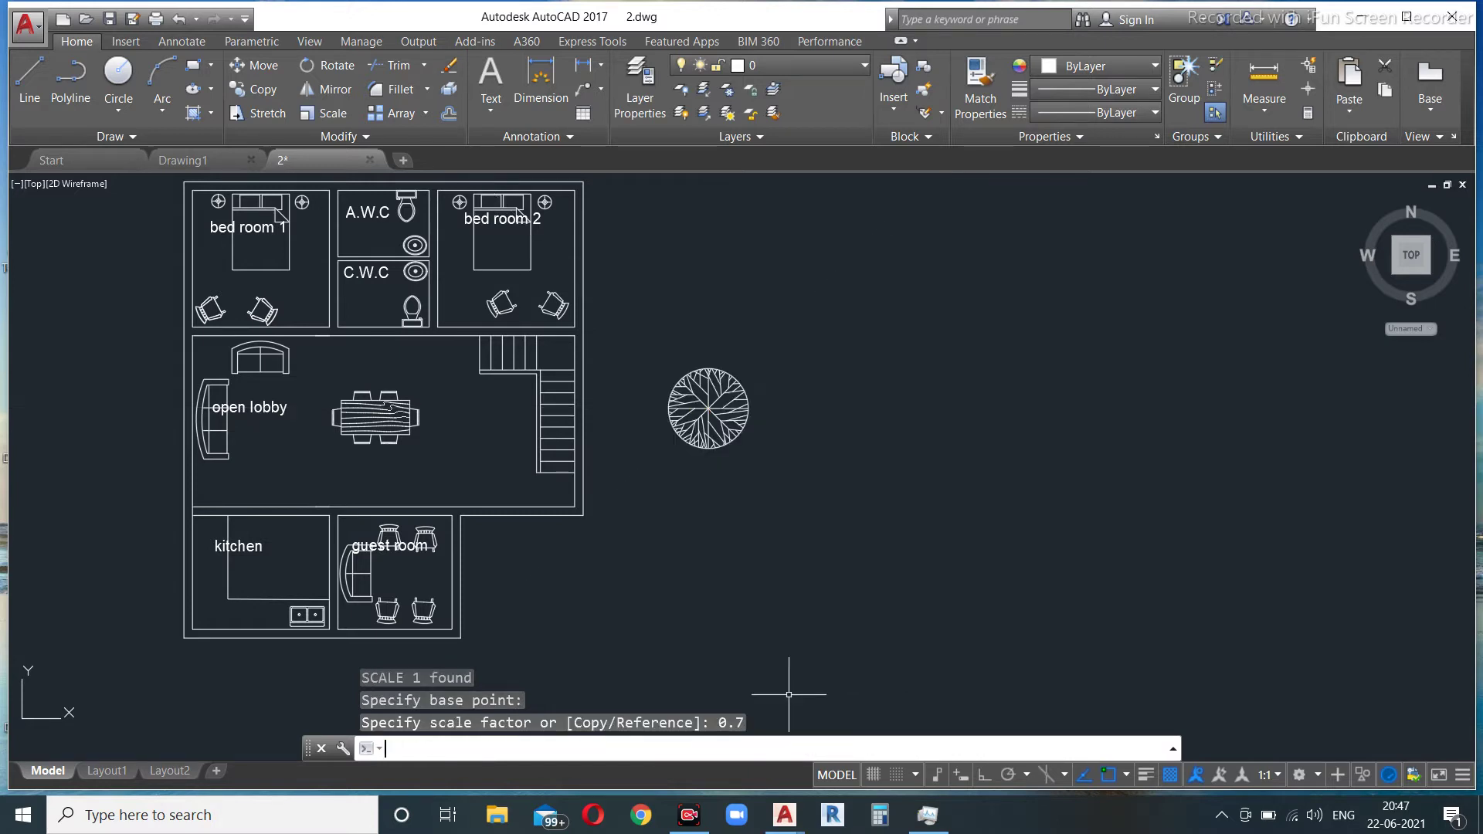
# Step: Shrink the tree block further with a scale factor of 0.4 about its centre
pyautogui.click(782, 341)
pyautogui.click(653, 529)
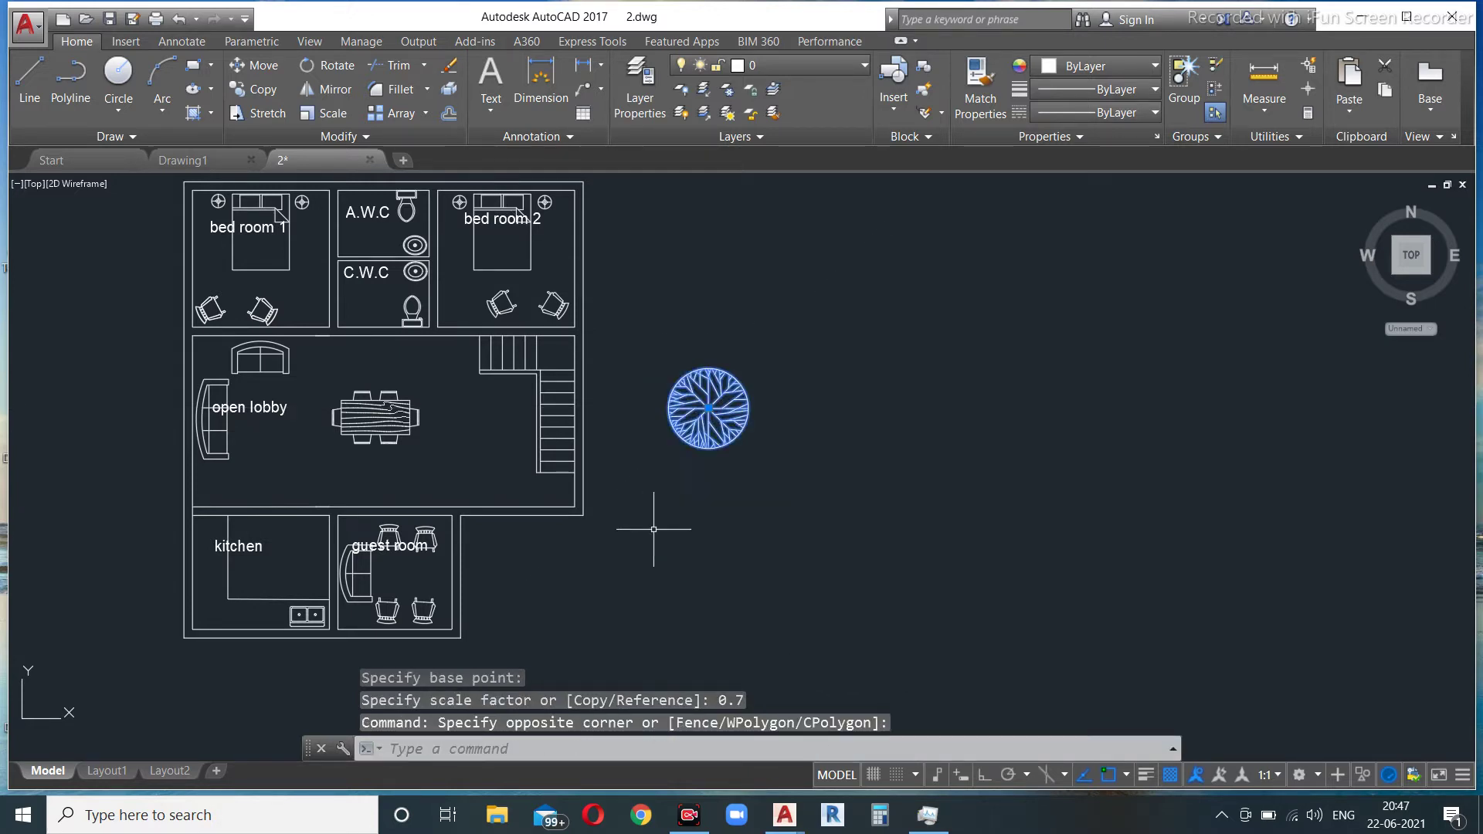
pyautogui.write('sc')
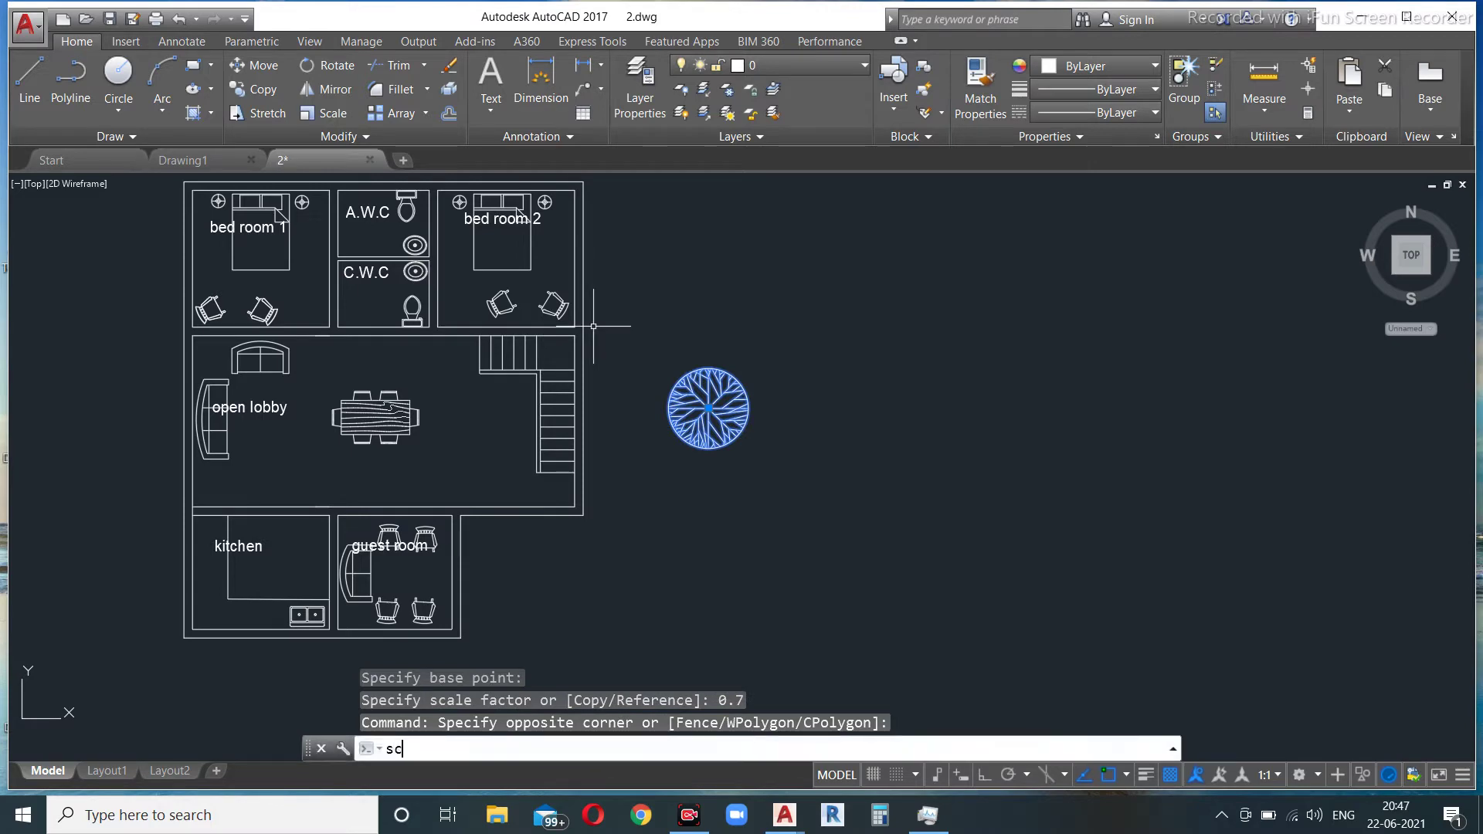
pyautogui.press('Return')
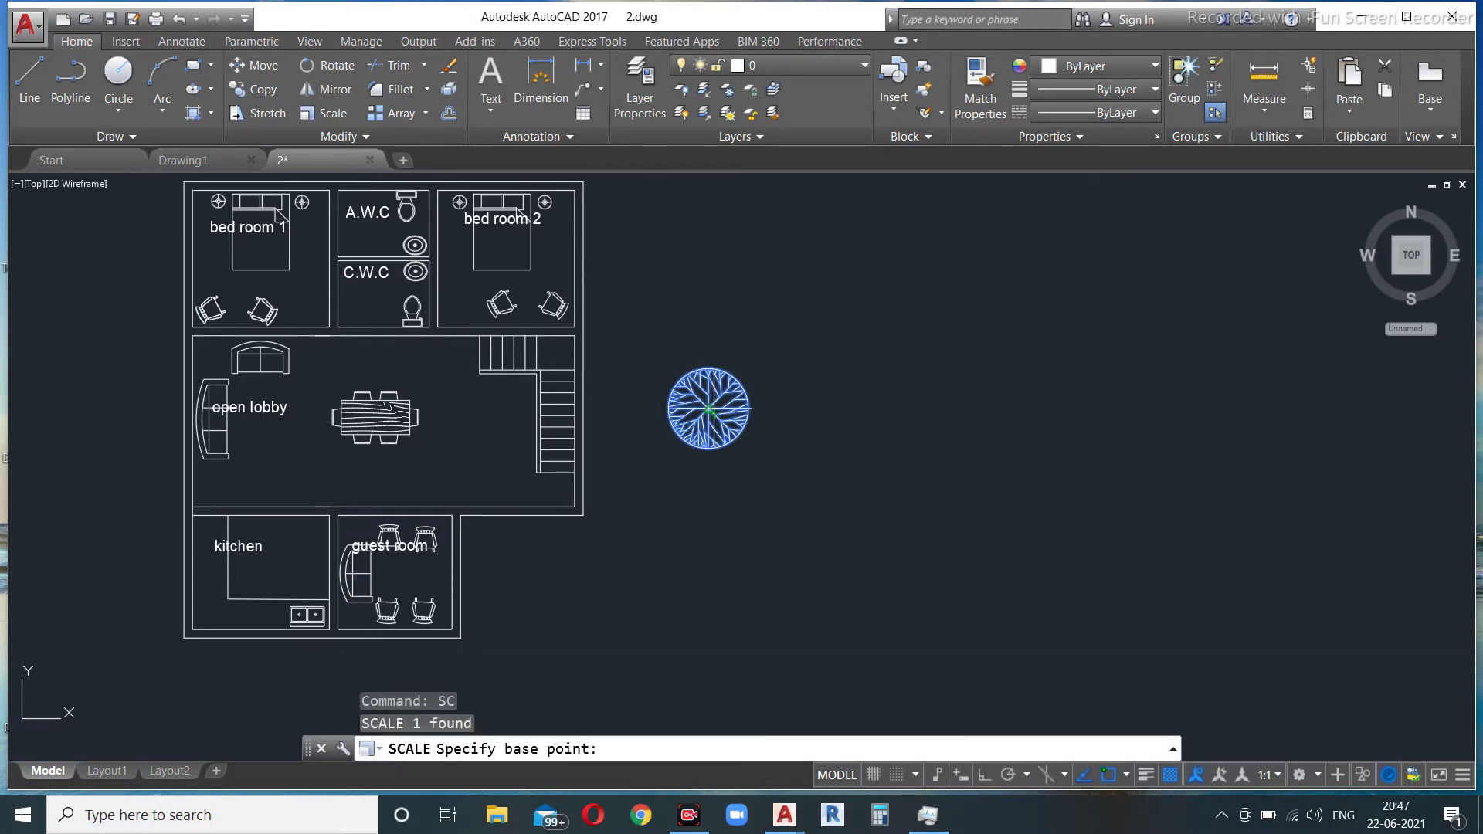
pyautogui.click(708, 408)
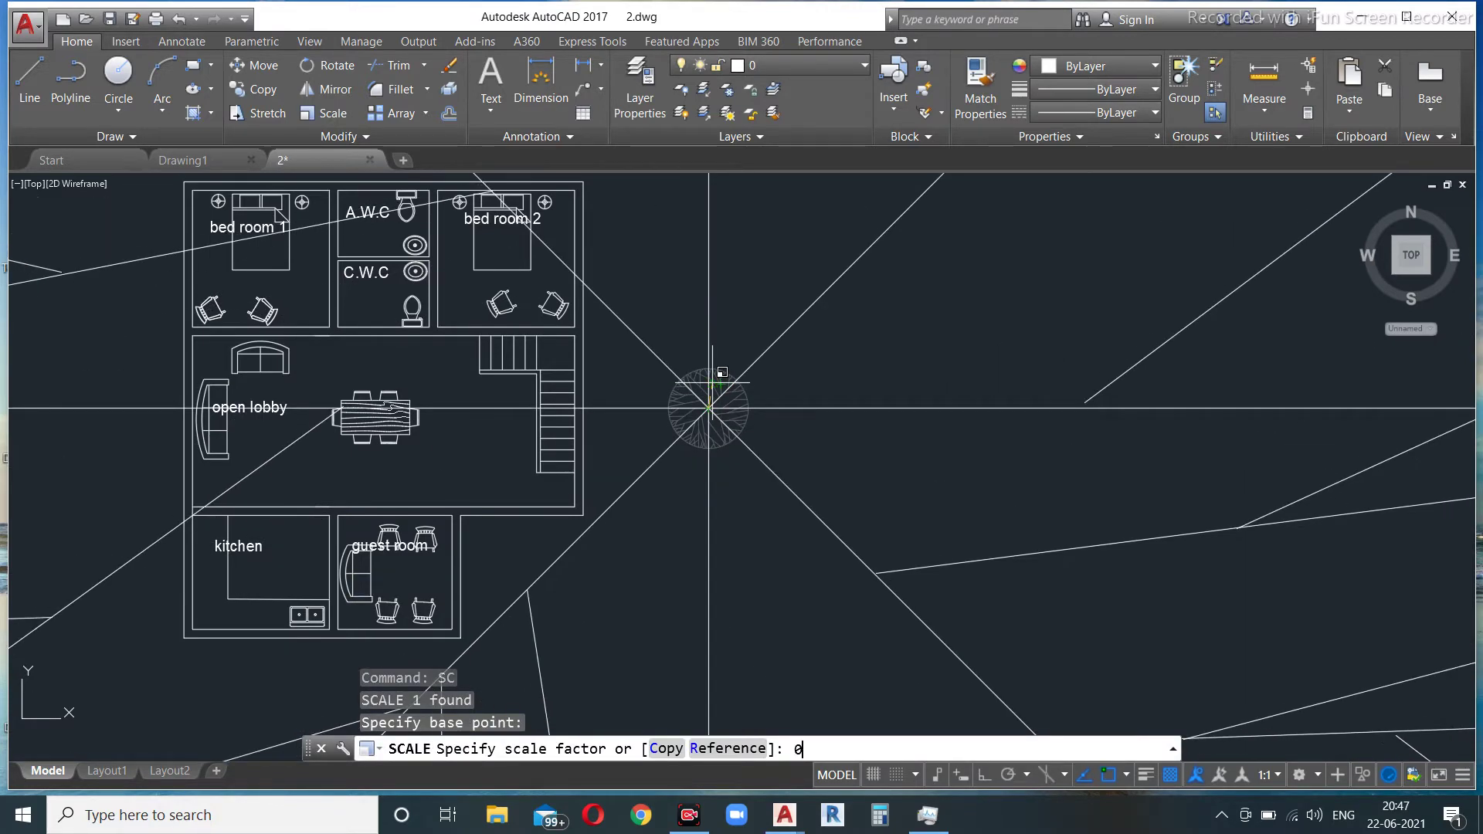
pyautogui.write('0.4')
pyautogui.press('Return')
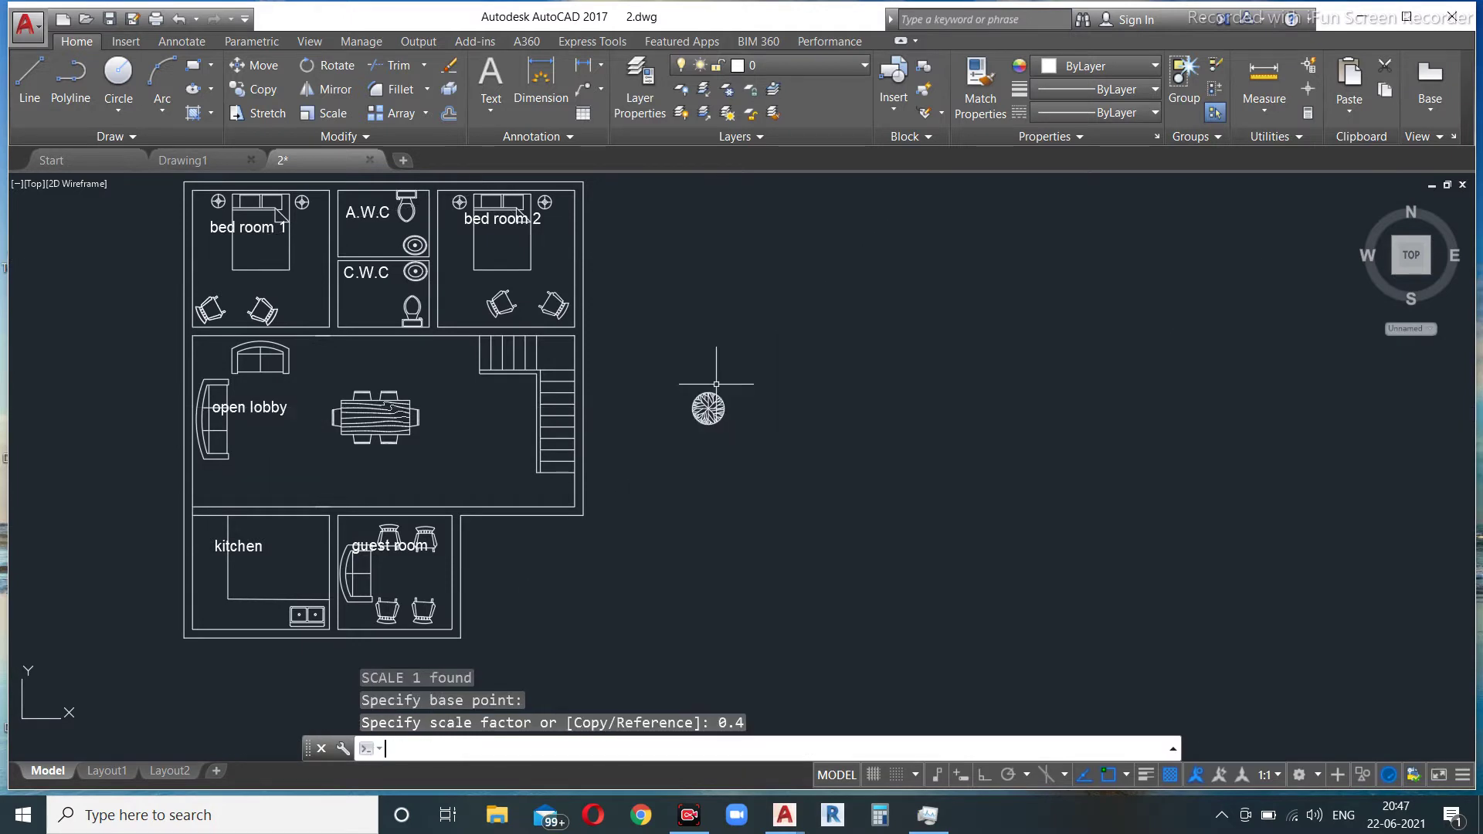
# Step: Move the tree block by its centre into the open lobby's southwest corner, just below the long sofa
pyautogui.scroll(3, 716, 384)
pyautogui.click(780, 341)
pyautogui.click(654, 506)
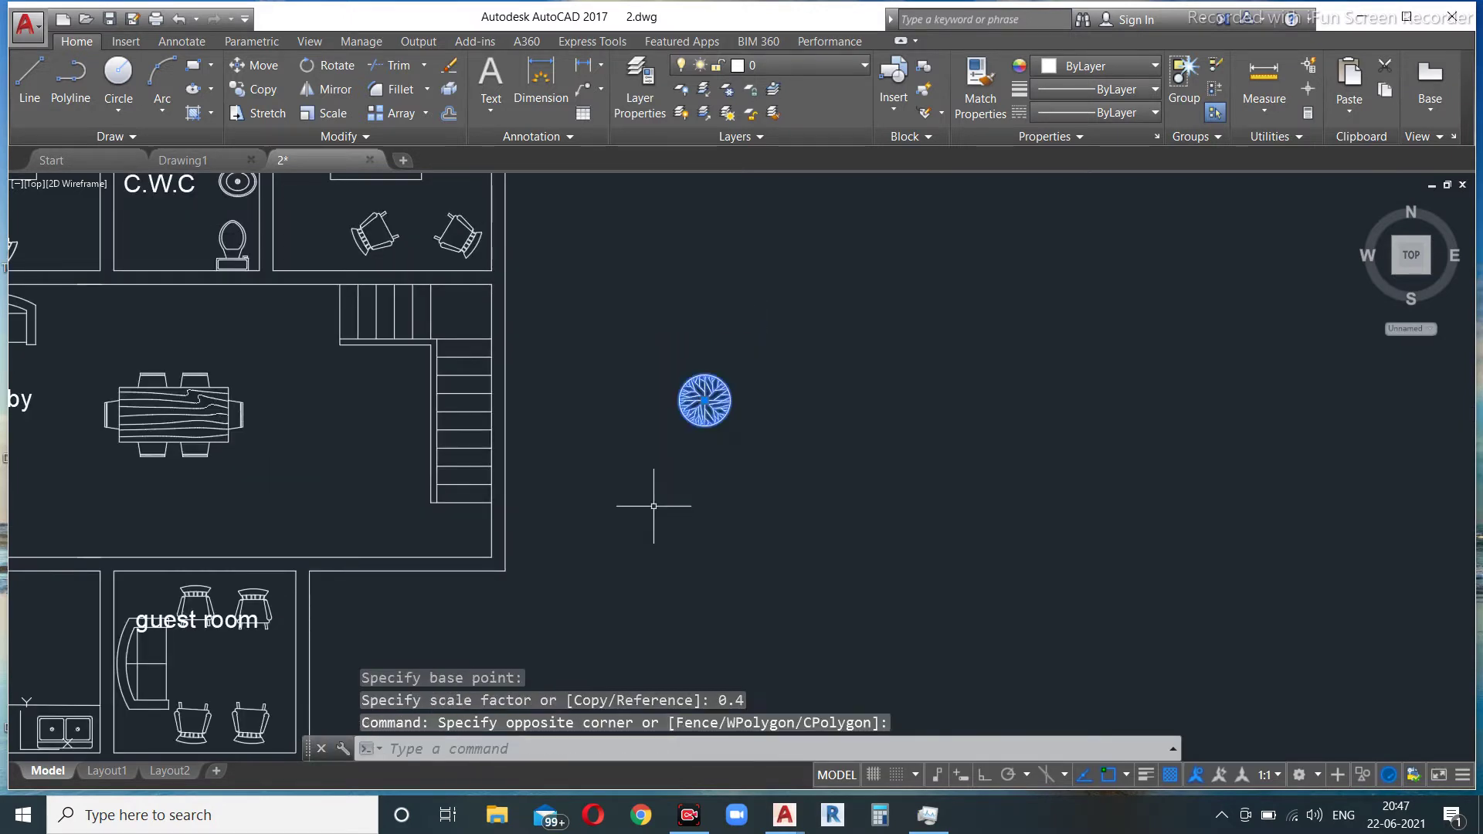
pyautogui.write('m')
pyautogui.press('Return')
pyautogui.scroll(2, 710, 379)
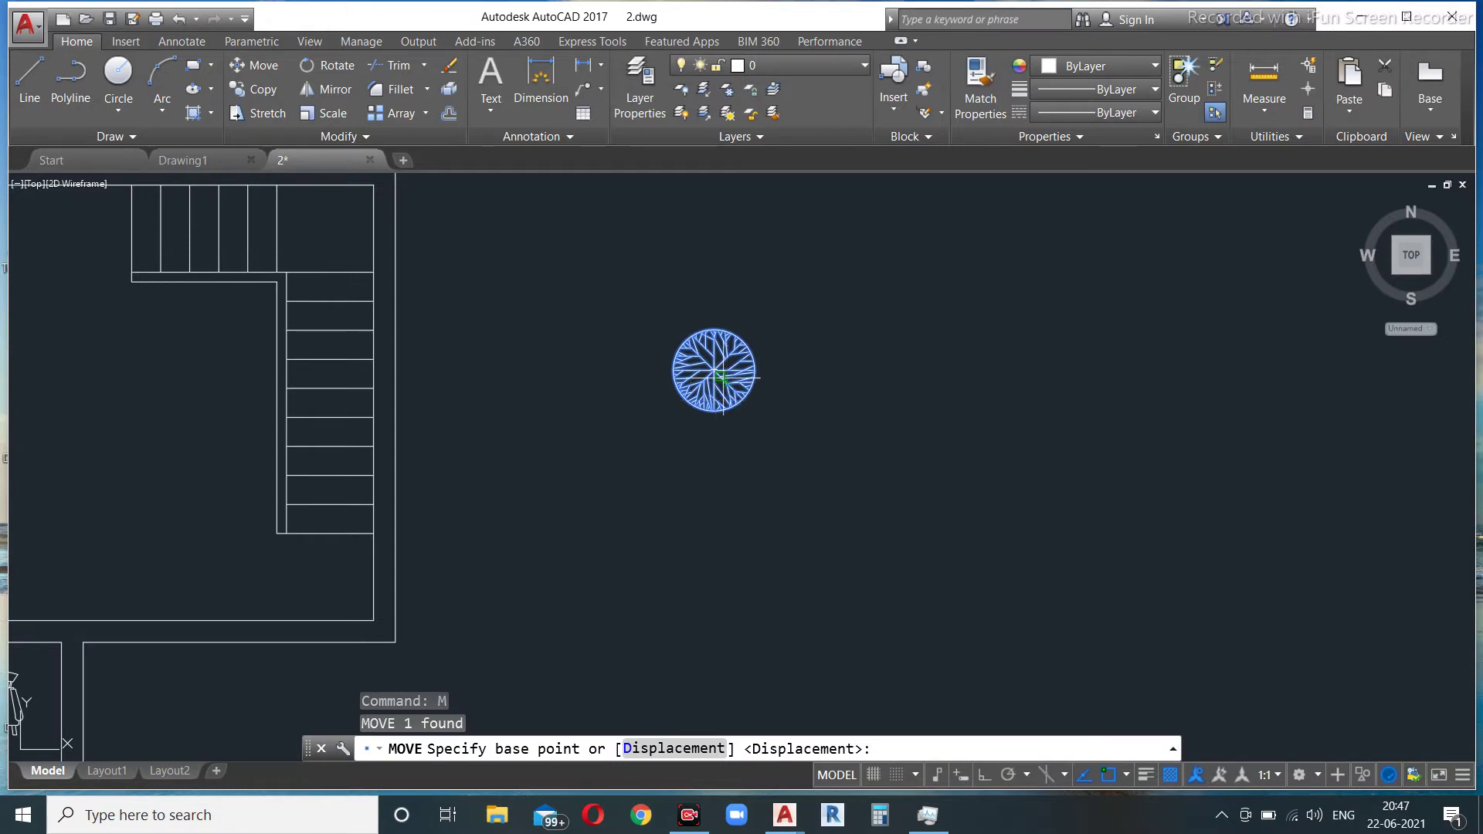
pyautogui.click(714, 372)
pyautogui.scroll(-3, 709, 367)
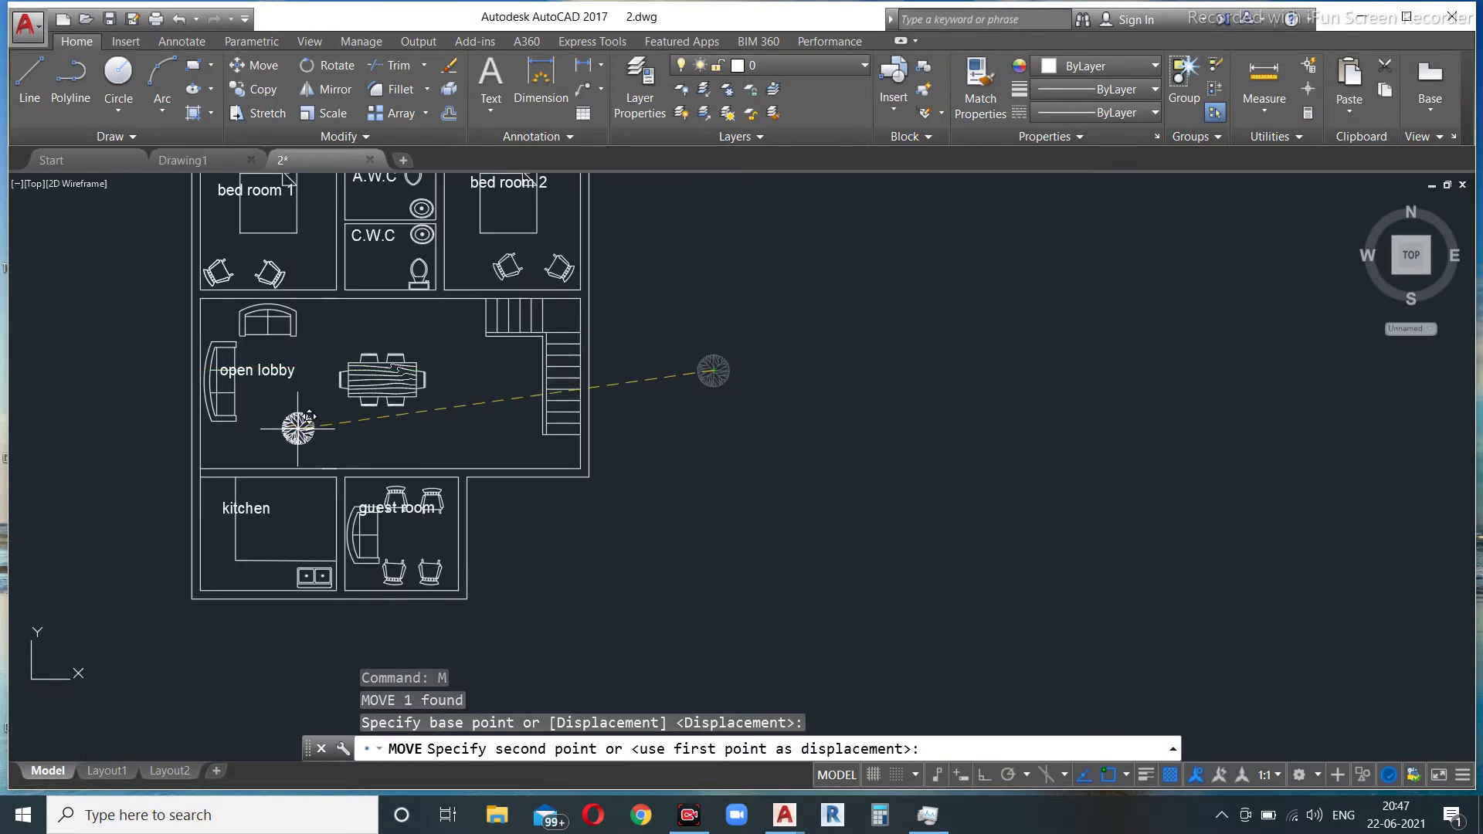
pyautogui.scroll(2, 220, 424)
pyautogui.click(229, 455)
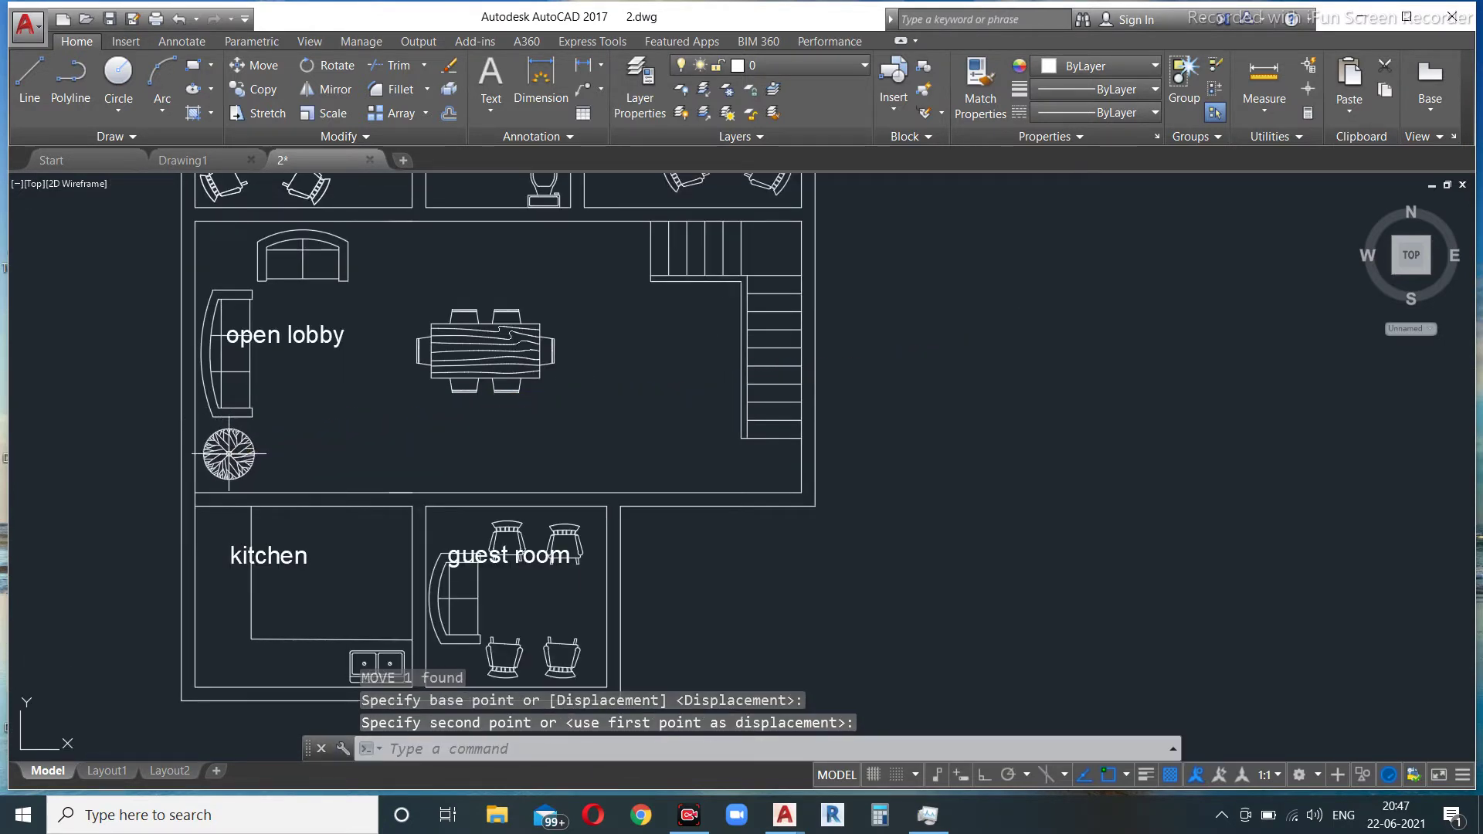
pyautogui.moveTo(228, 454); pyautogui.dragTo(338, 530, button='middle')
pyautogui.scroll(-2, 338, 530)
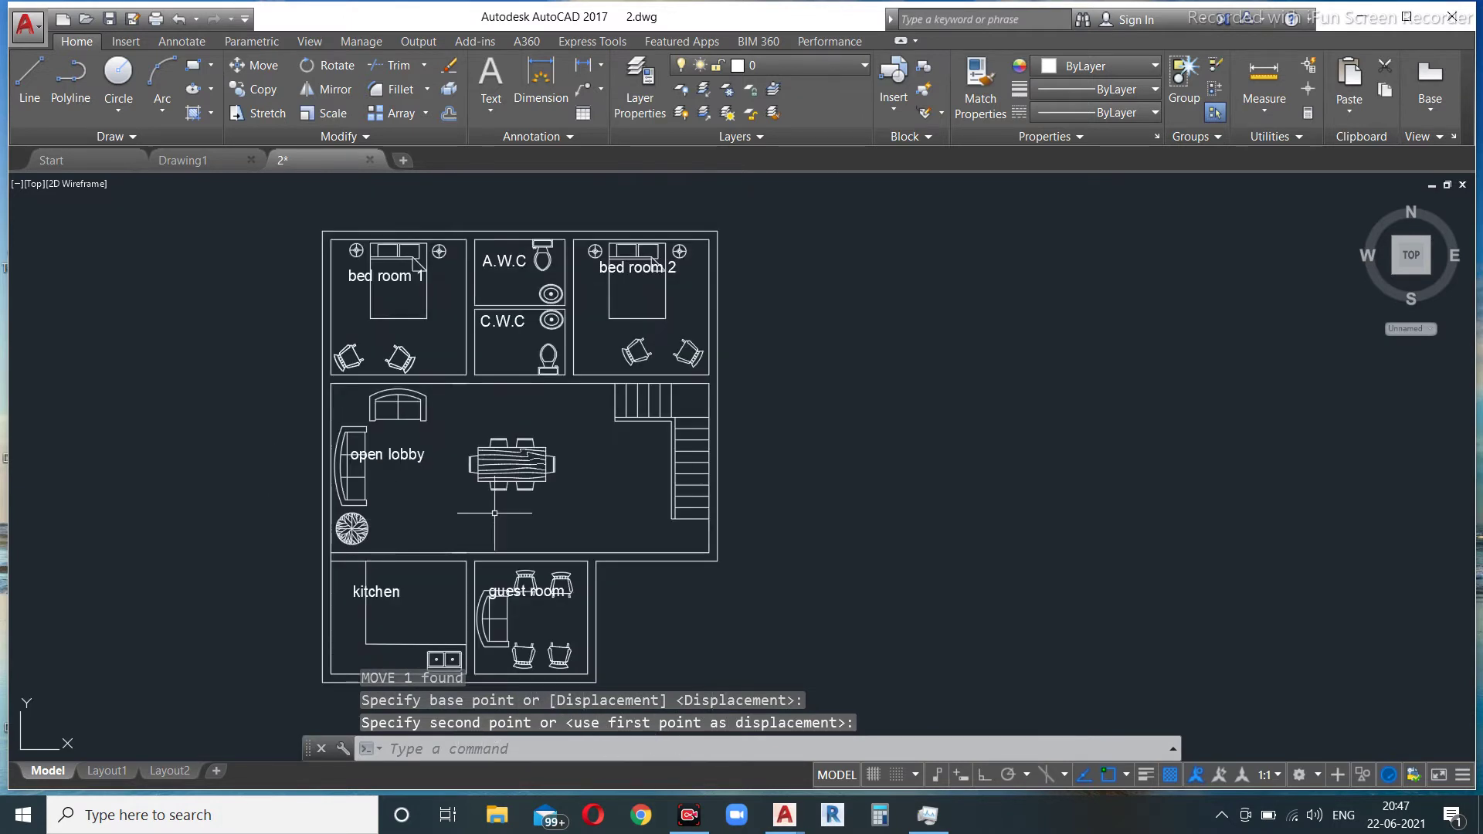
pyautogui.moveTo(677, 502); pyautogui.dragTo(627, 493, button='middle')
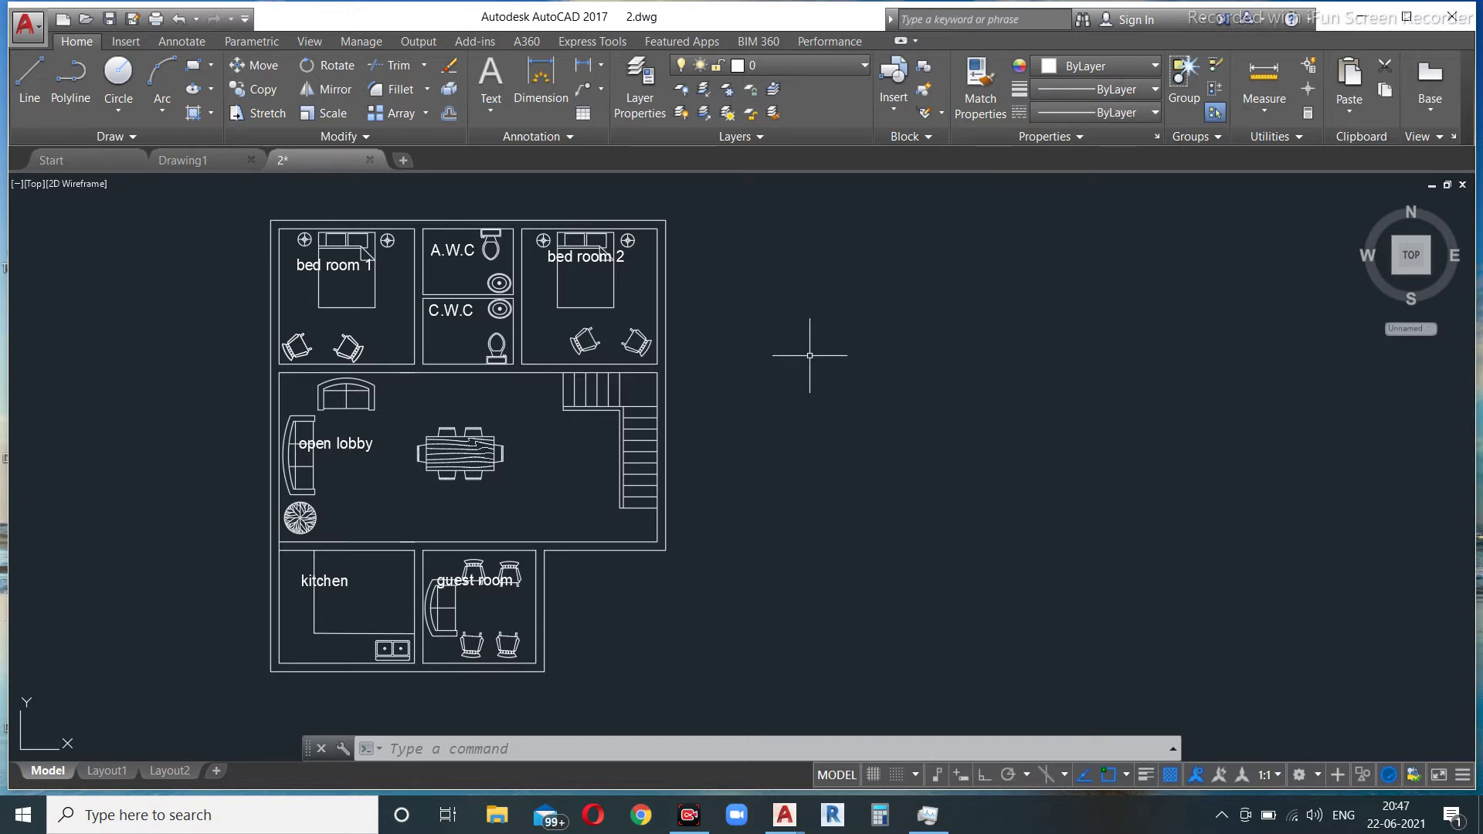
# Step: Examine the furnished floor plan, including the tree in the open lobby, and the empty space beside it
pyautogui.scroll(2, 499, 491)
pyautogui.scroll(-4, 494, 485)
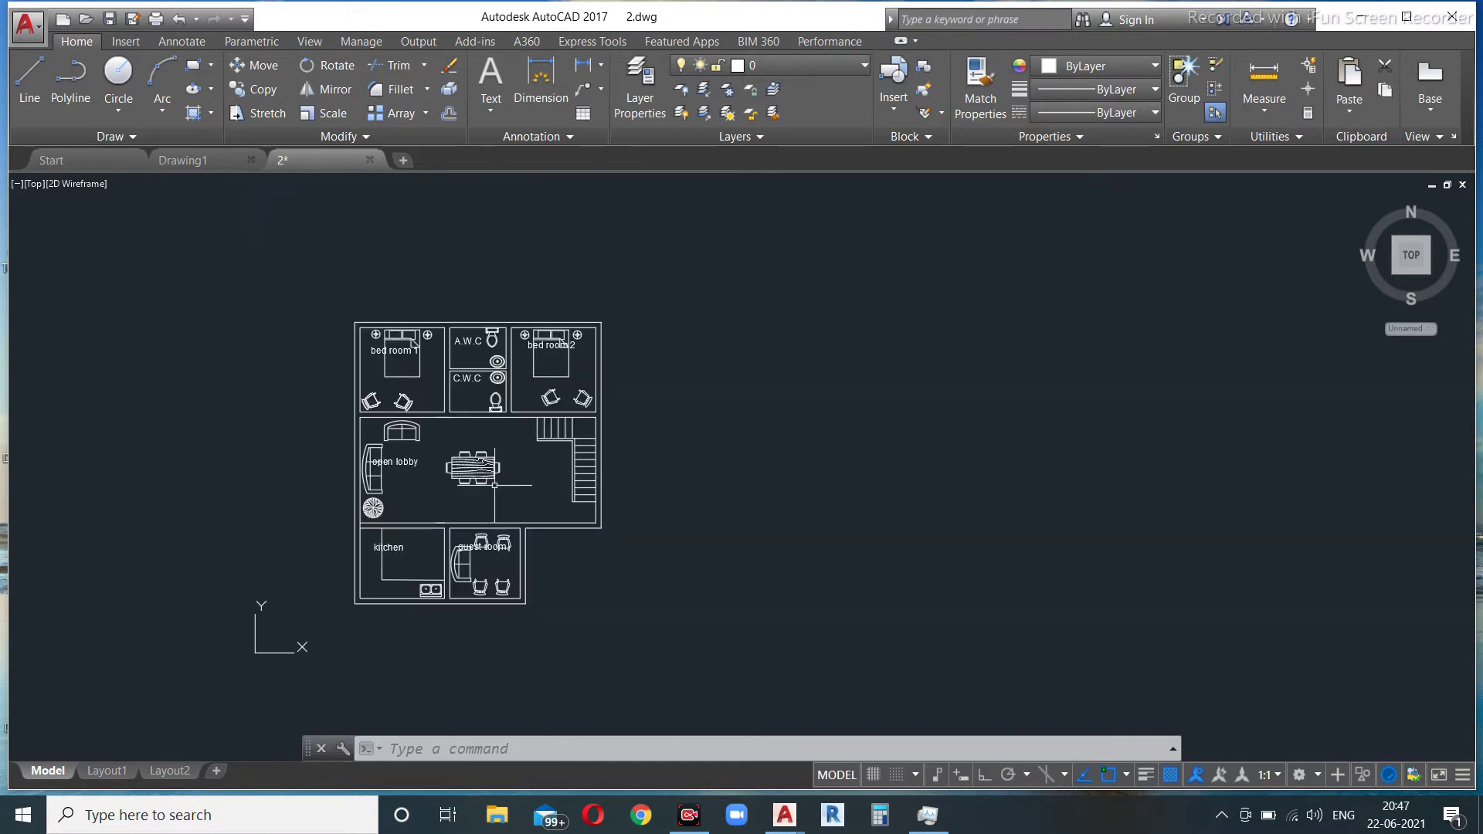
pyautogui.scroll(2, 377, 544)
pyautogui.scroll(2, 388, 463)
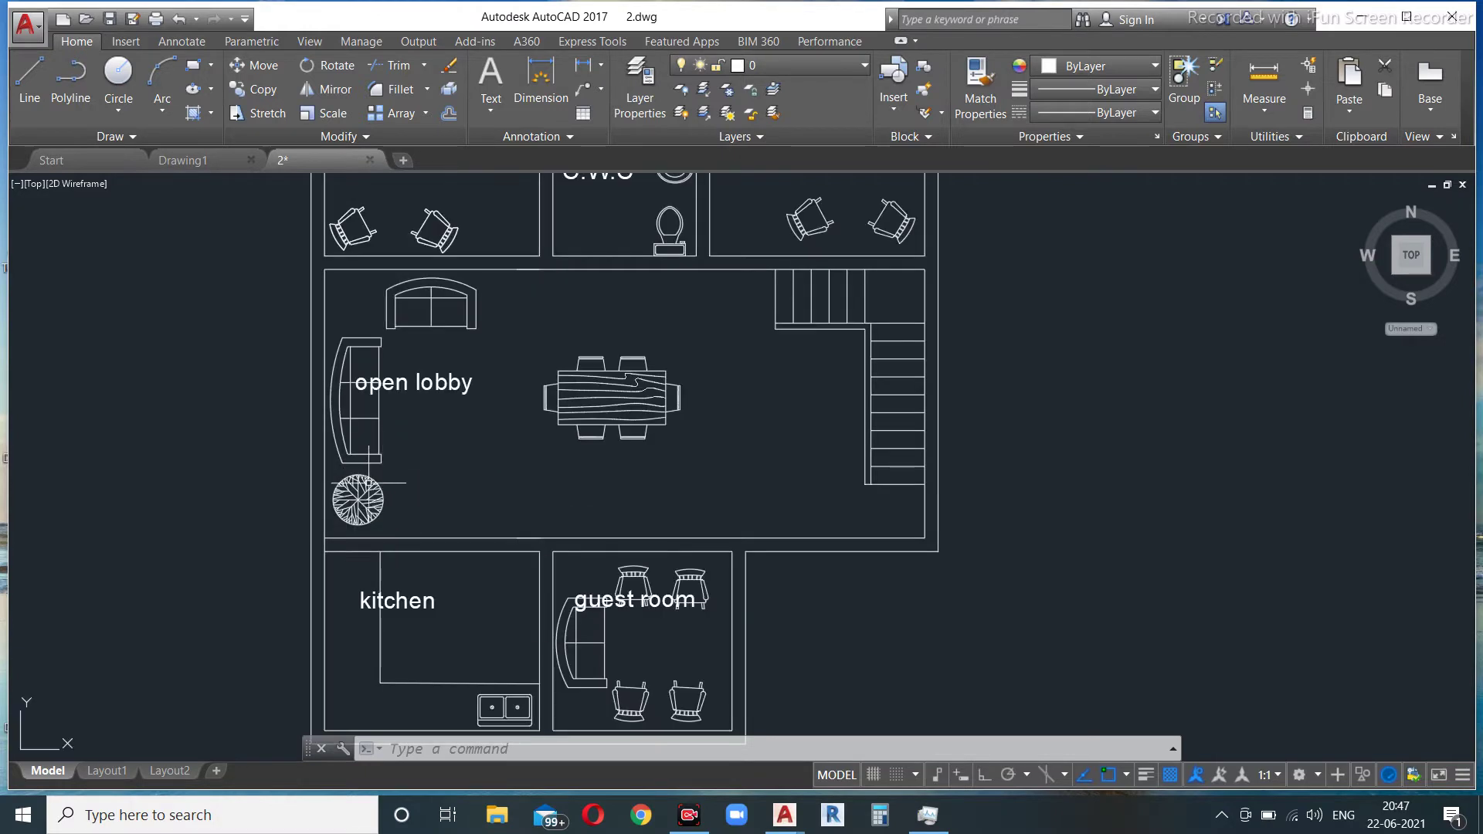
pyautogui.scroll(-2, 358, 493)
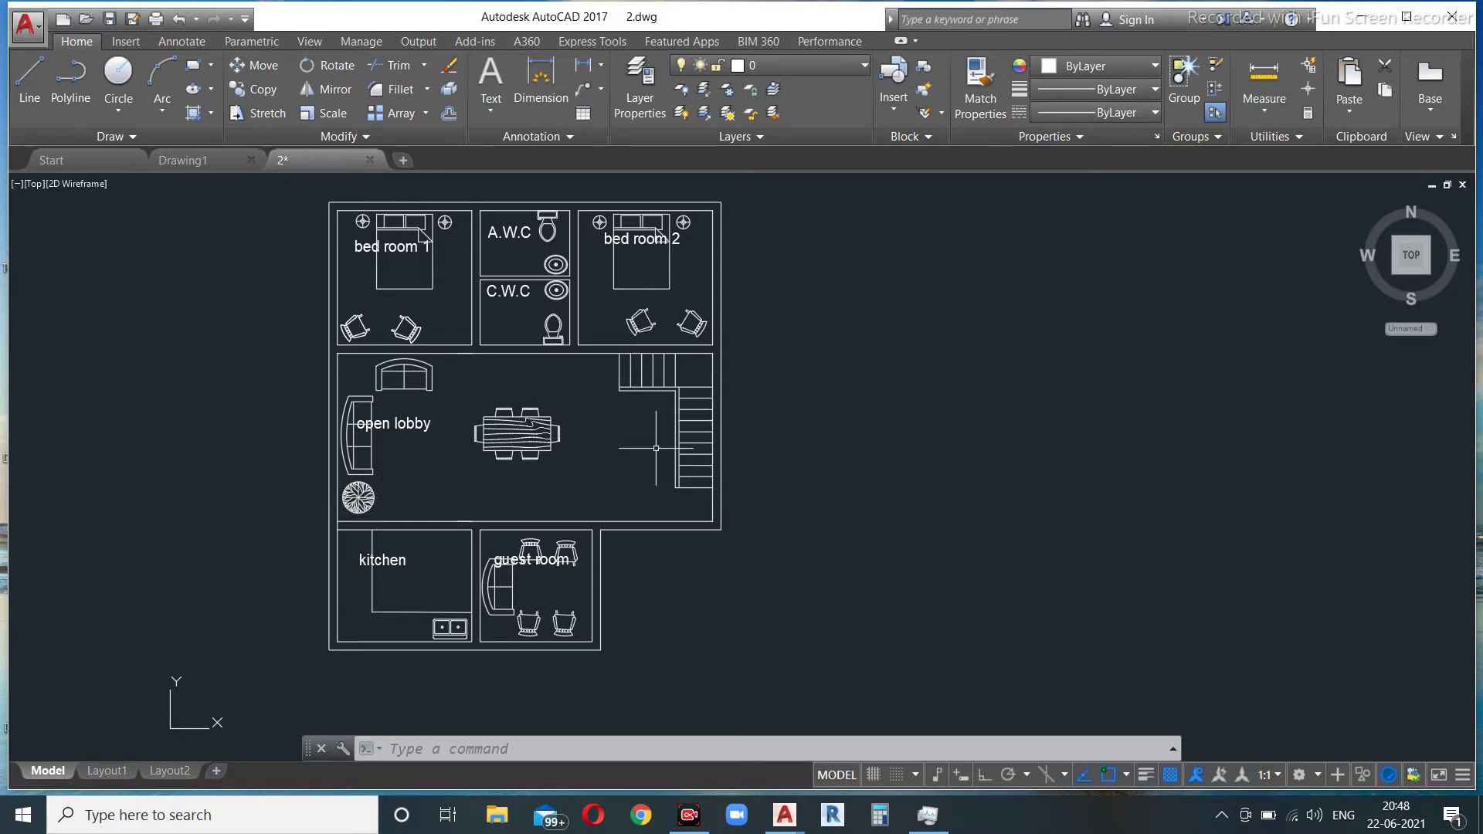
pyautogui.moveTo(814, 381); pyautogui.dragTo(704, 388, button='middle')
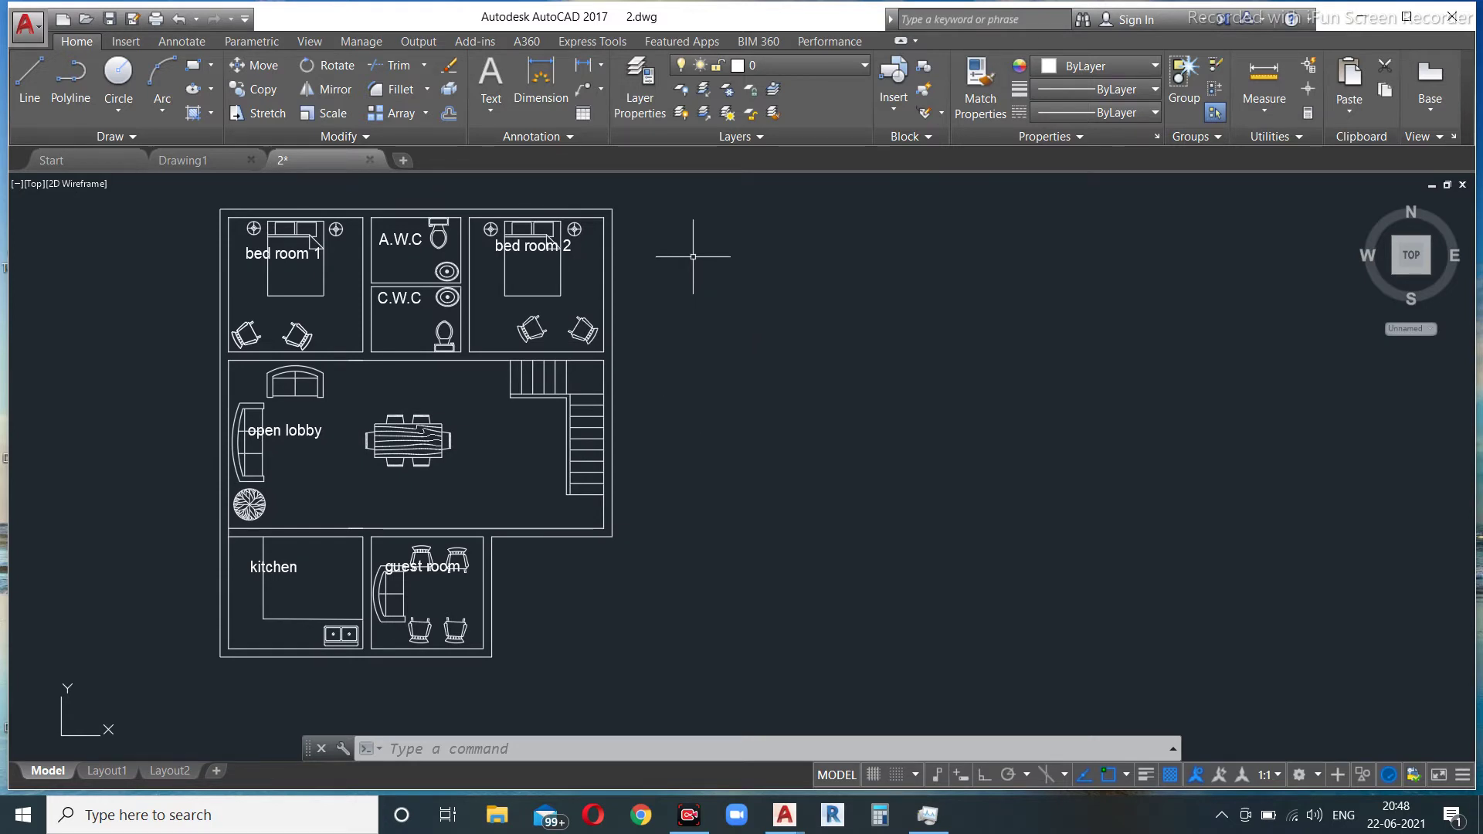
pyautogui.moveTo(904, 327); pyautogui.dragTo(463, 334, button='middle')
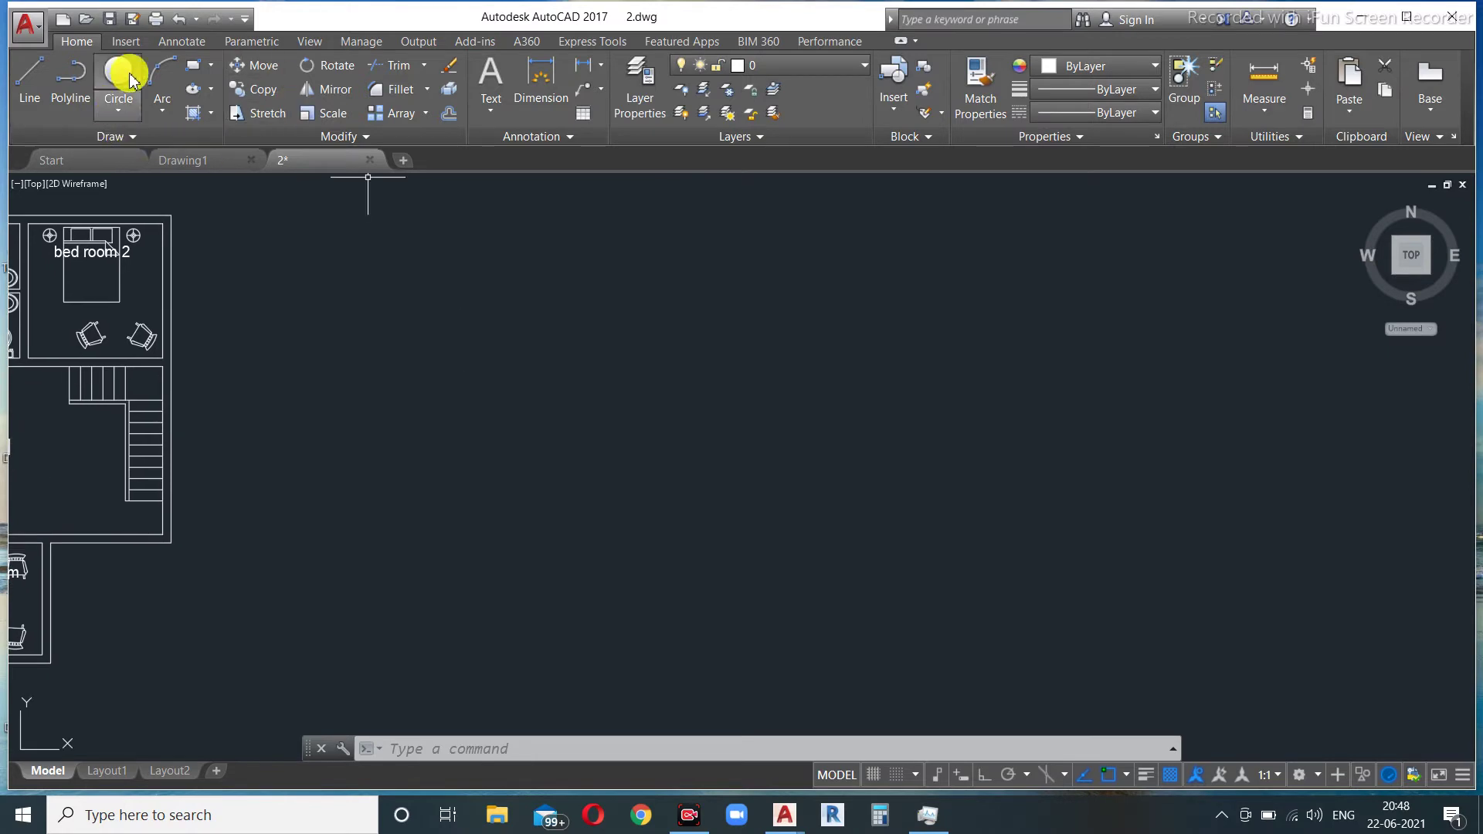
pyautogui.scroll(-3, 248, 321)
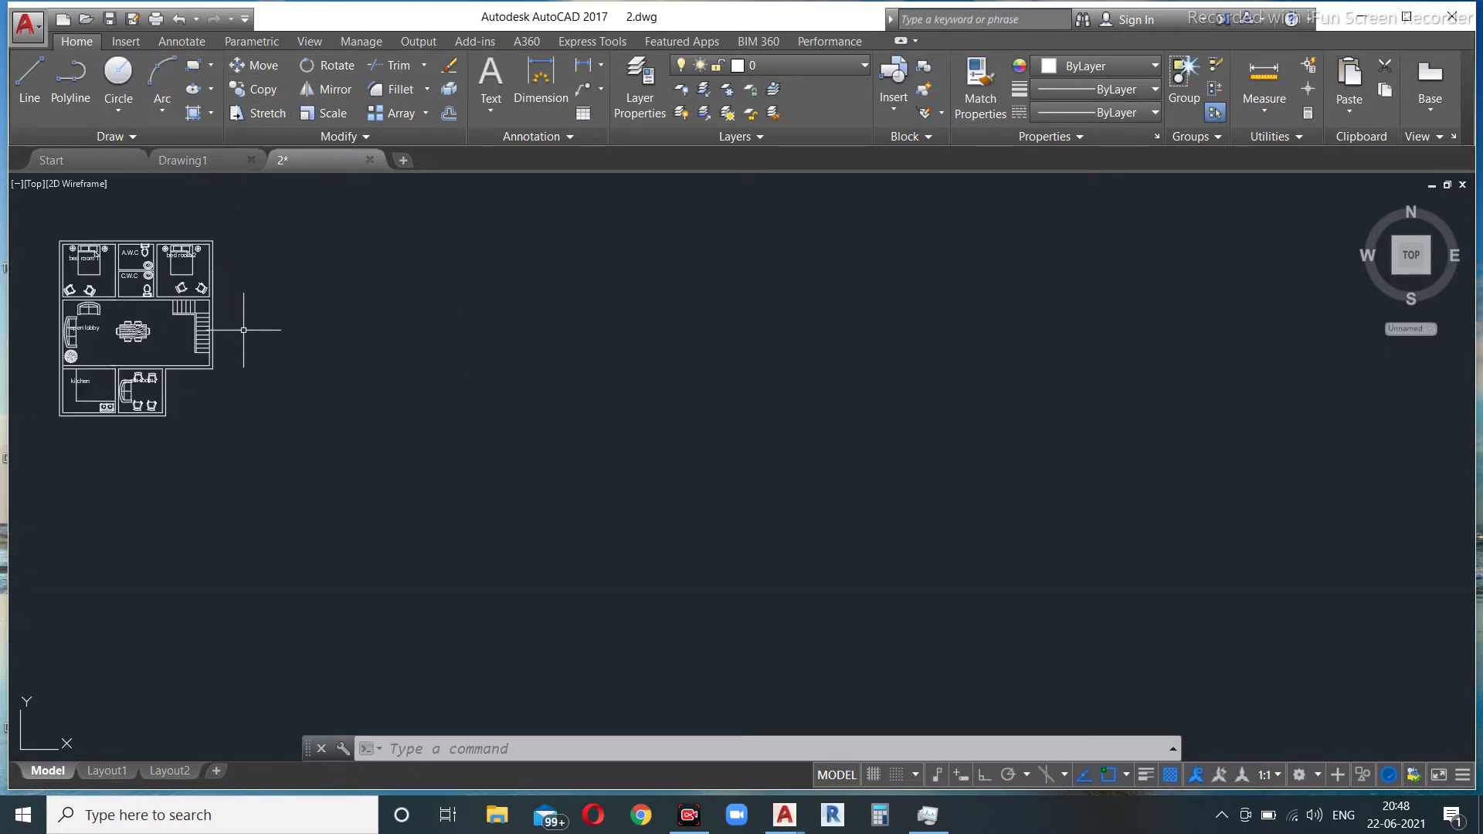
pyautogui.moveTo(248, 322); pyautogui.dragTo(512, 402, button='middle')
pyautogui.scroll(4, 364, 395)
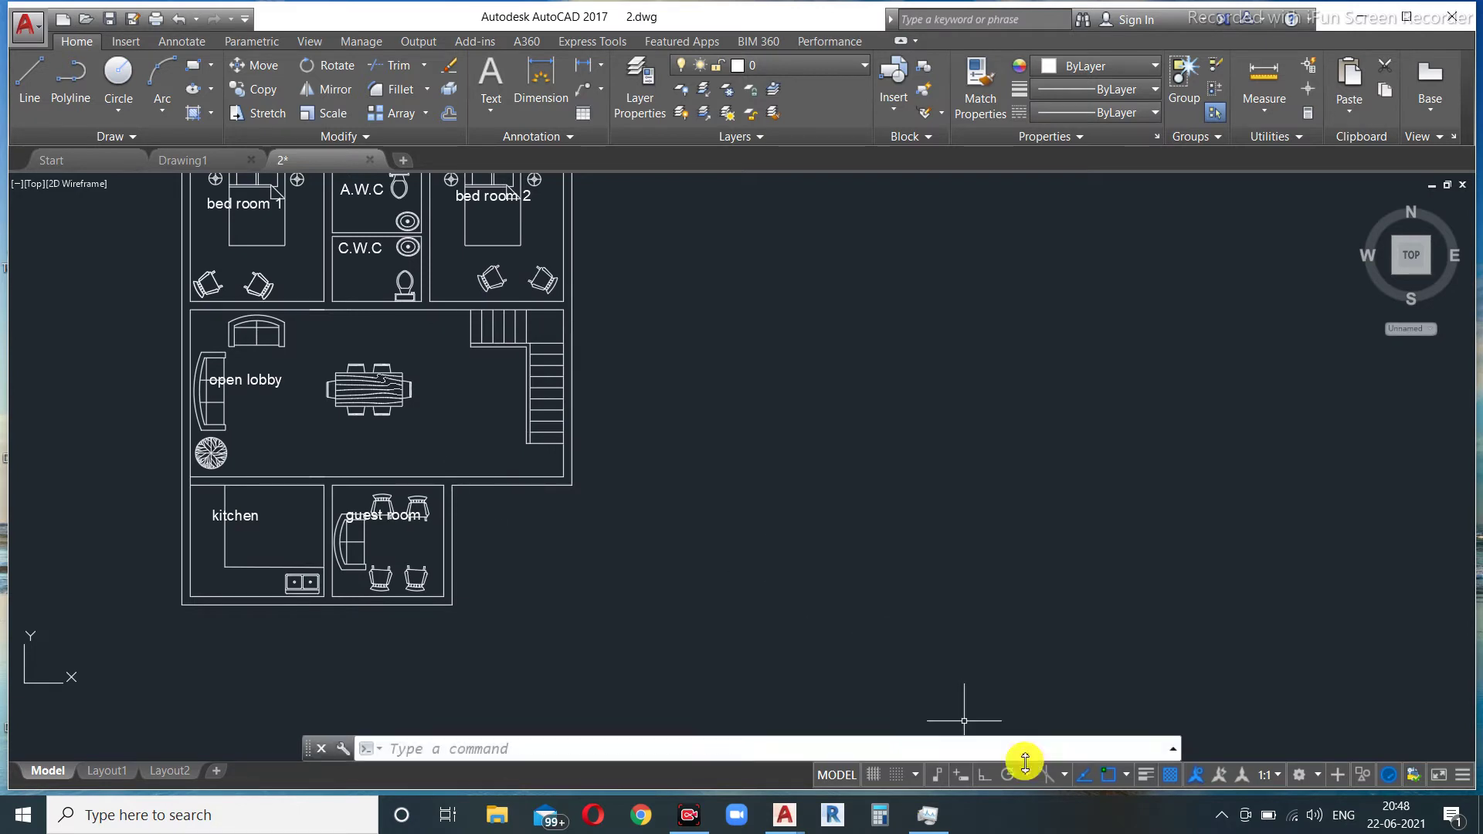
pyautogui.scroll(-5, 910, 397)
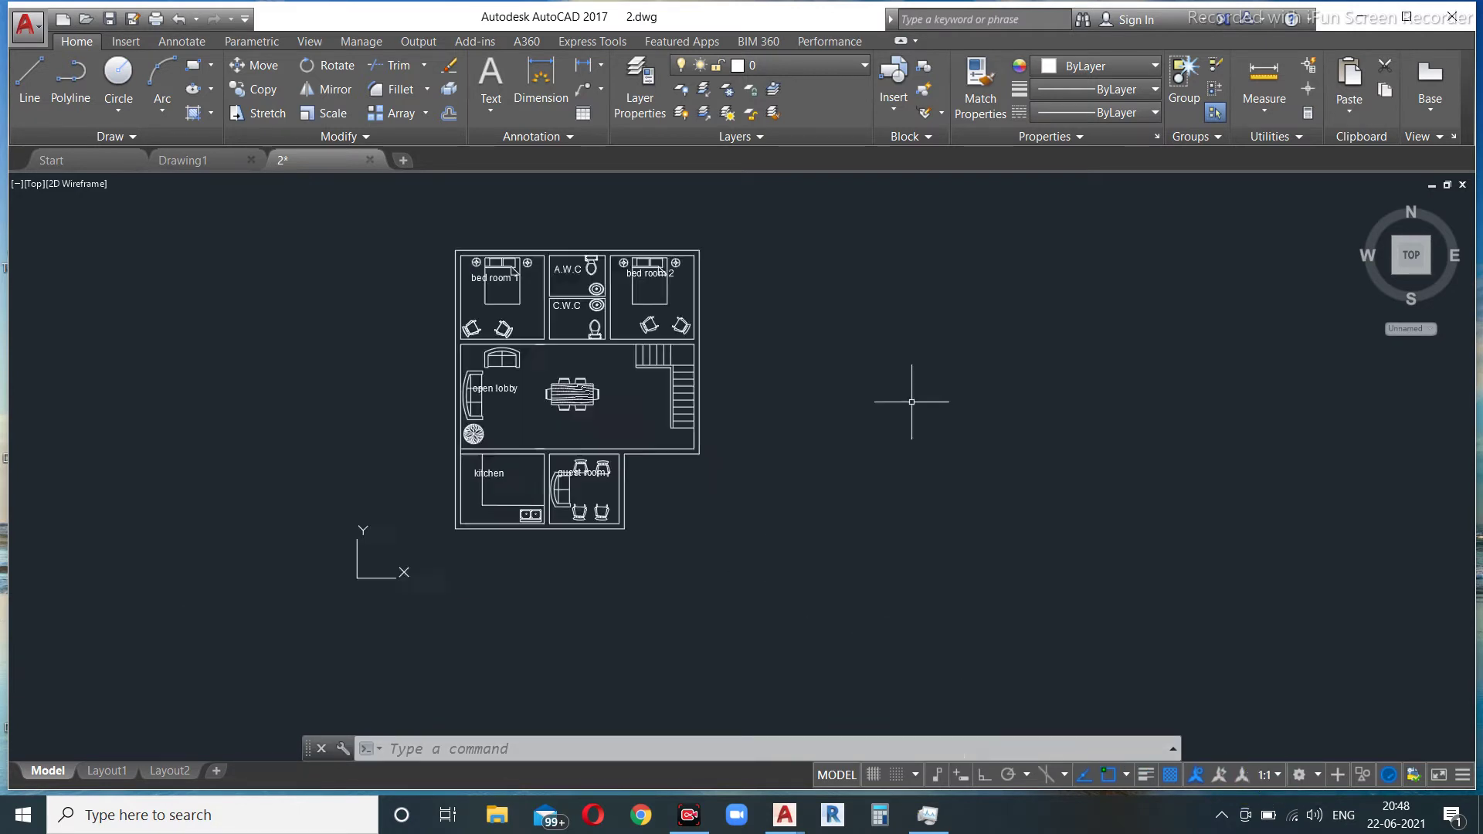
# Step: Start a polyline in the empty space east of the floor plan and turn on Ortho mode
pyautogui.moveTo(937, 417); pyautogui.dragTo(285, 411, button='middle')
pyautogui.scroll(5, 288, 410)
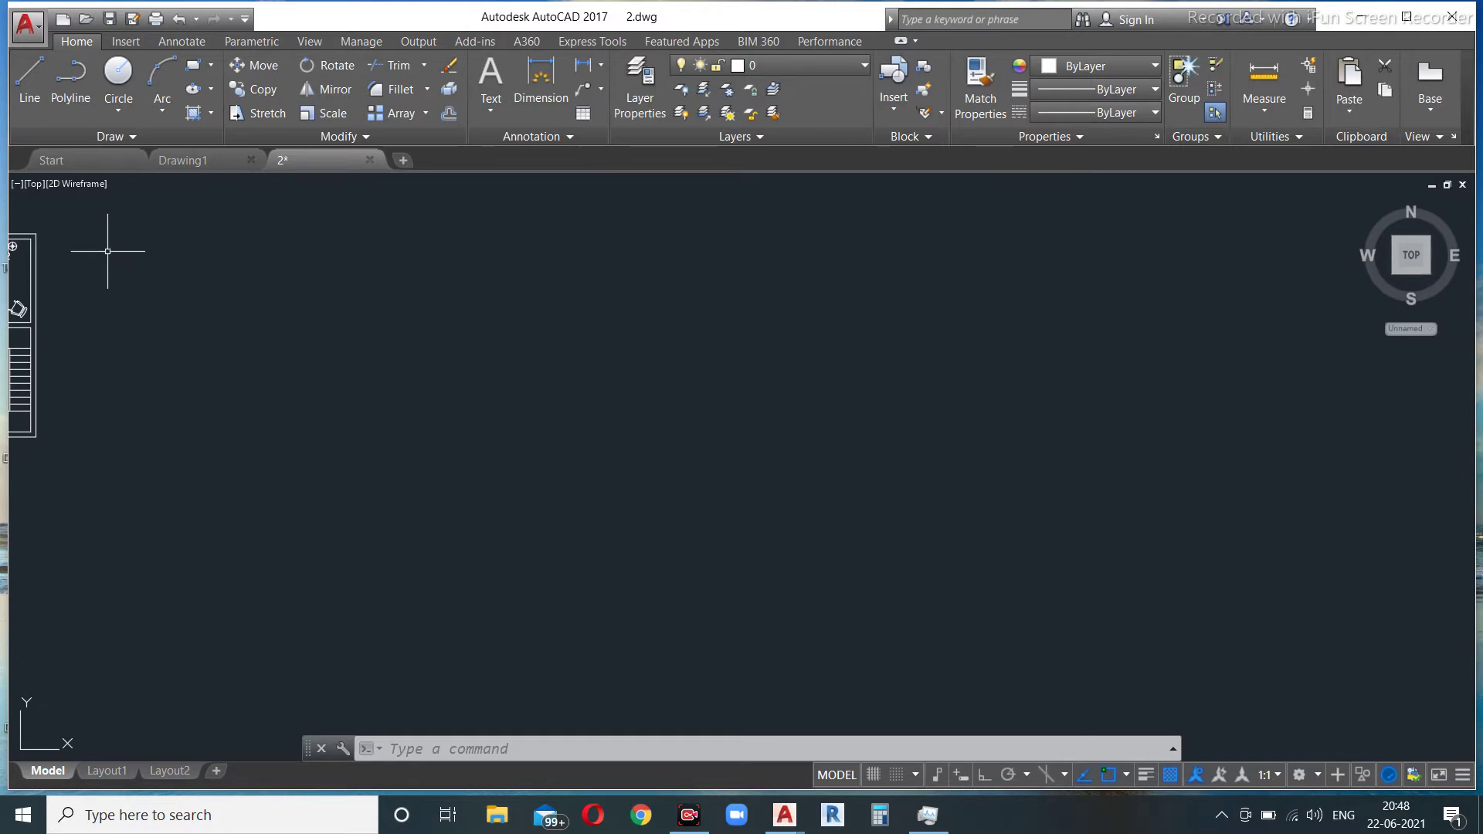
pyautogui.click(65, 101)
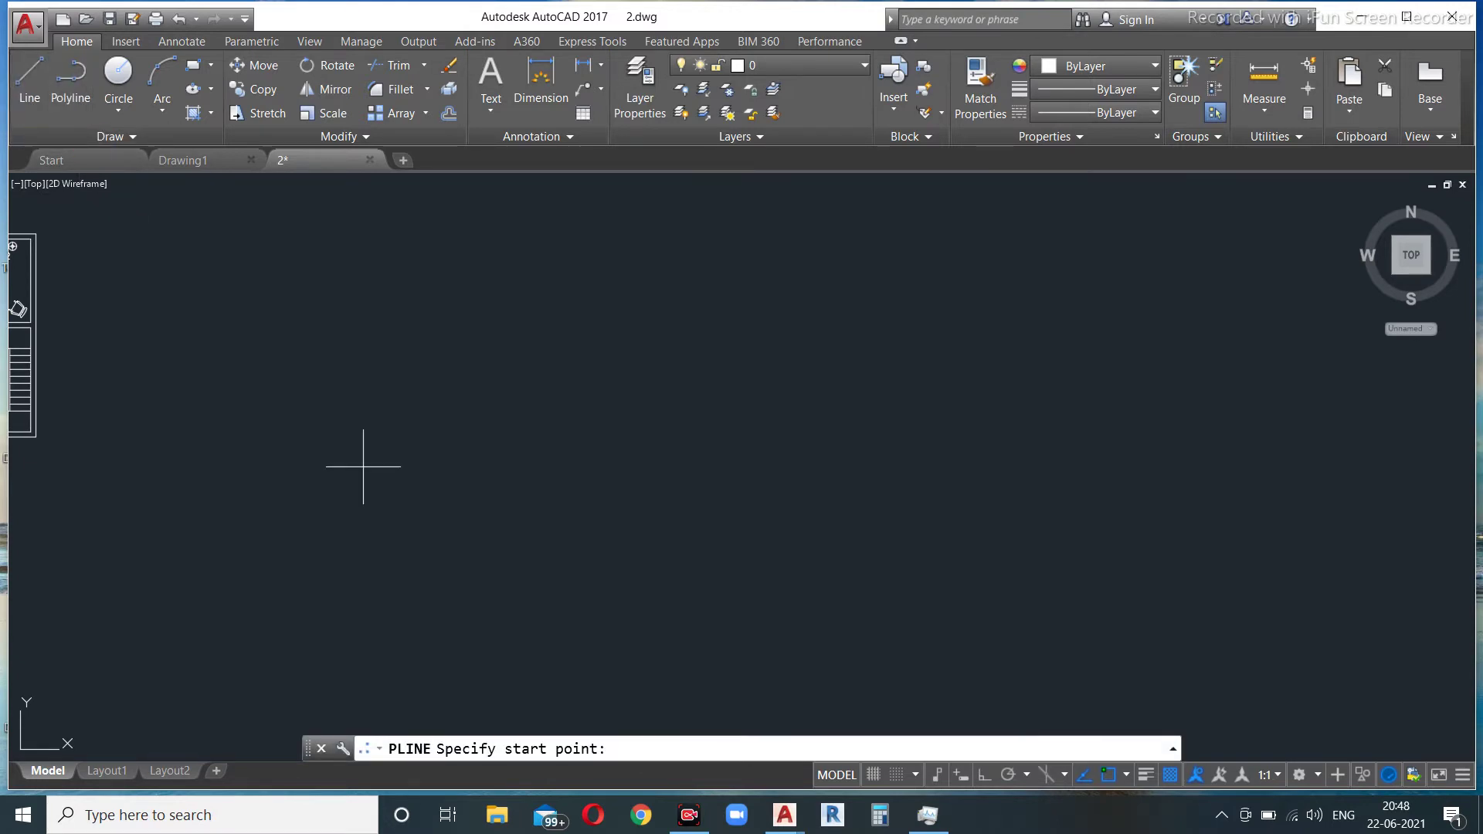
pyautogui.click(360, 413)
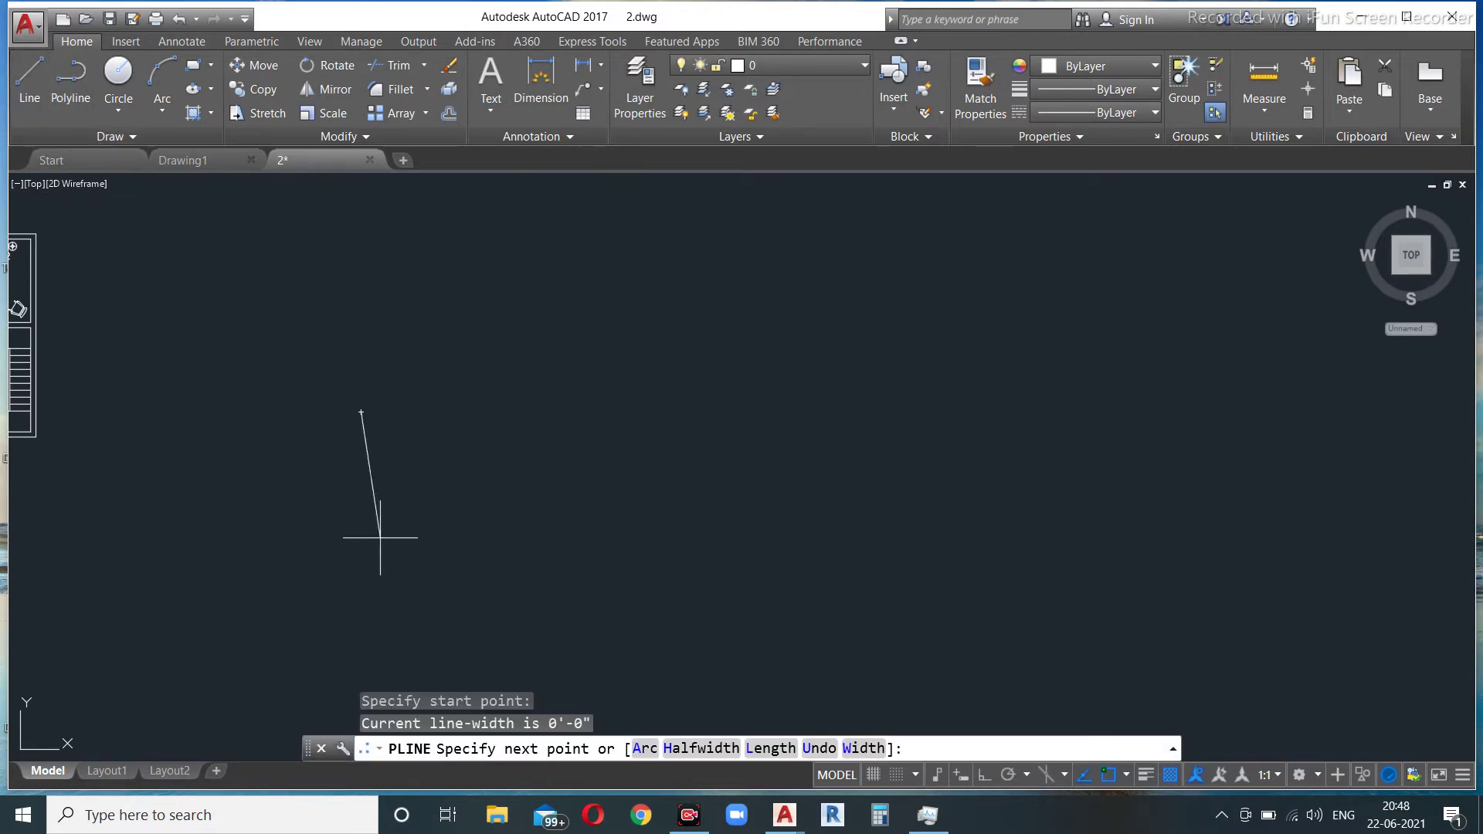
pyautogui.click(985, 775)
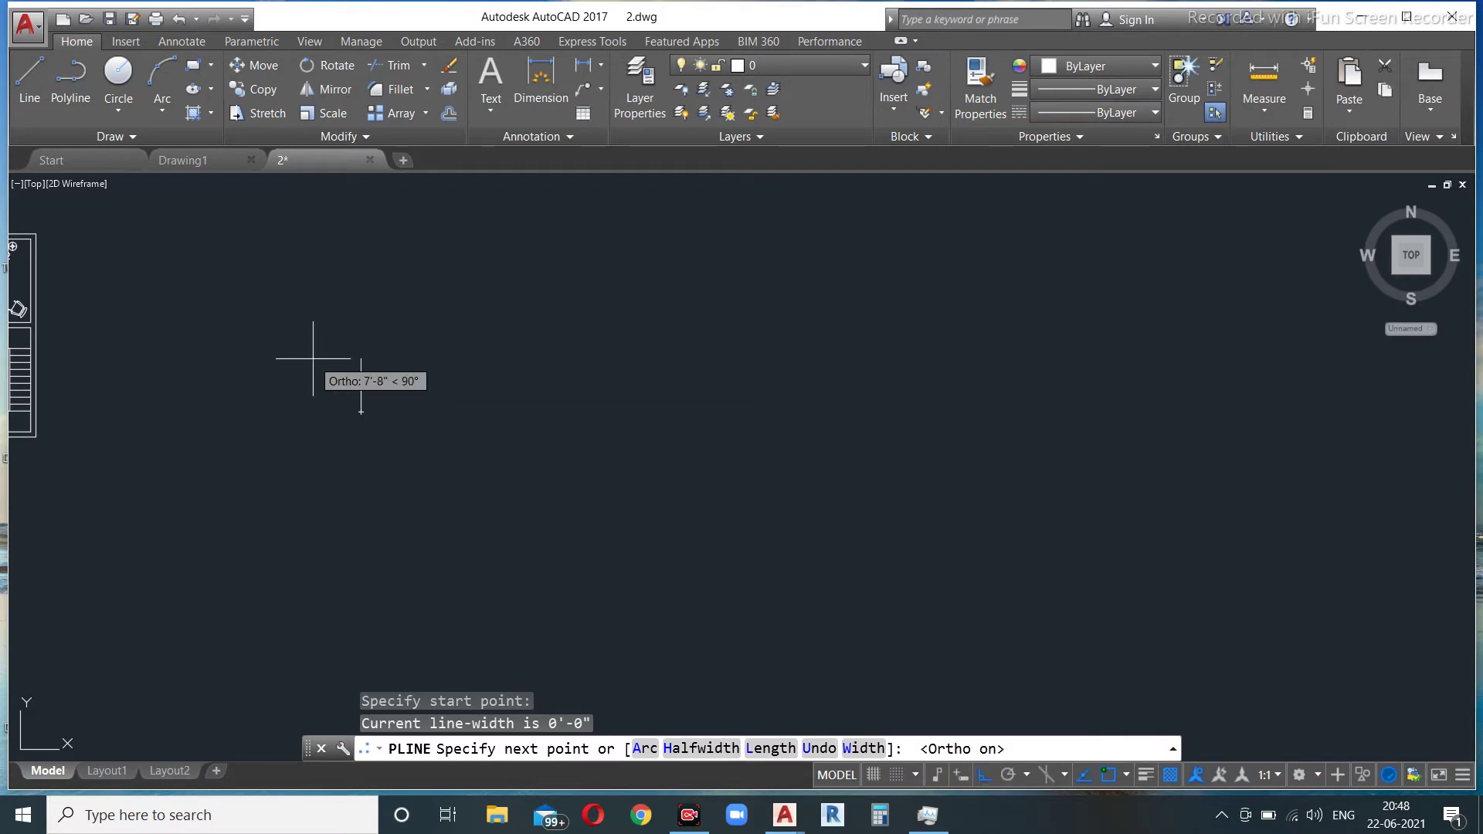
pyautogui.click(536, 412)
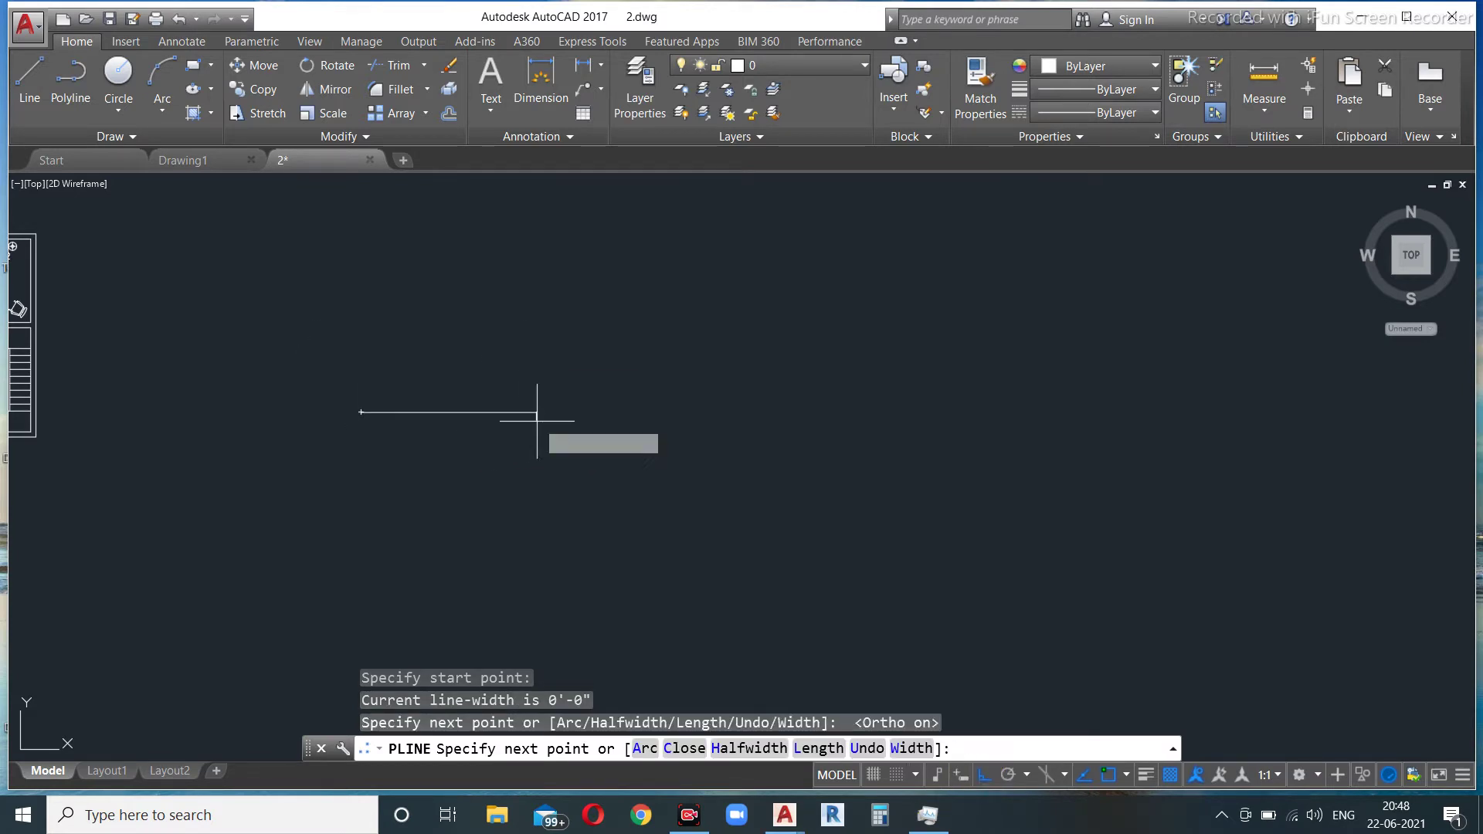
pyautogui.click(521, 317)
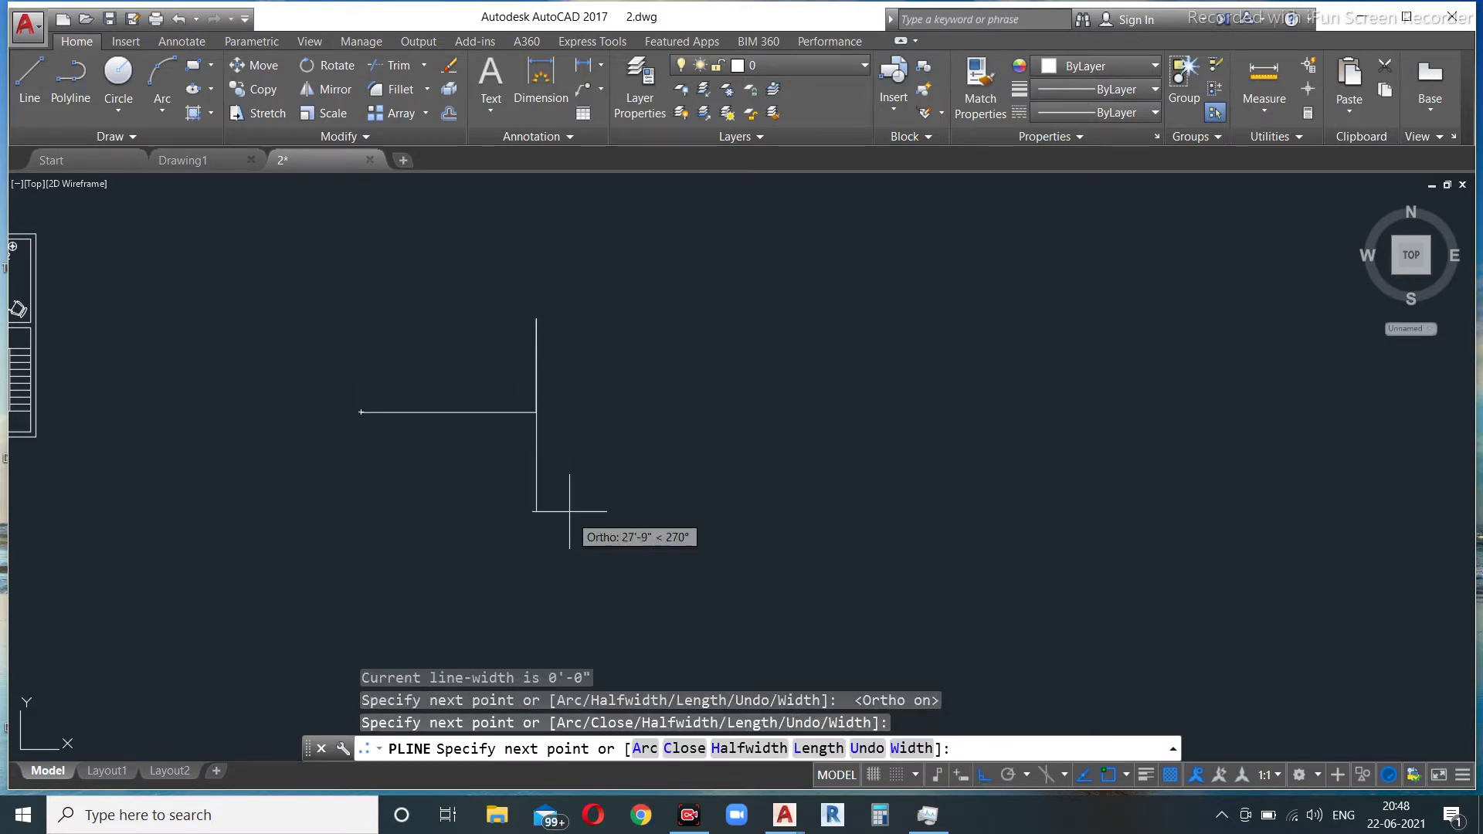
pyautogui.click(645, 748)
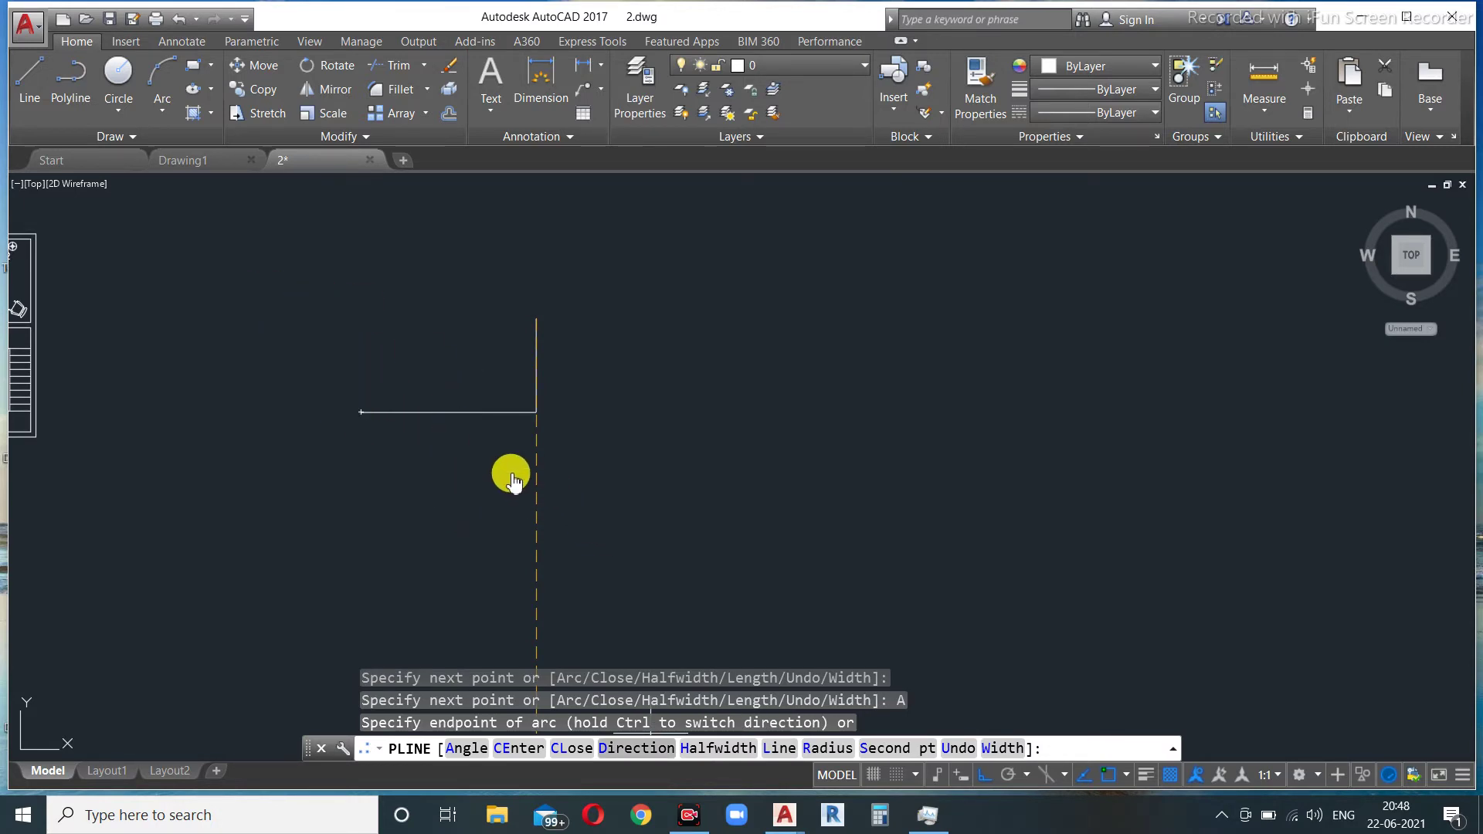
pyautogui.press('Escape')
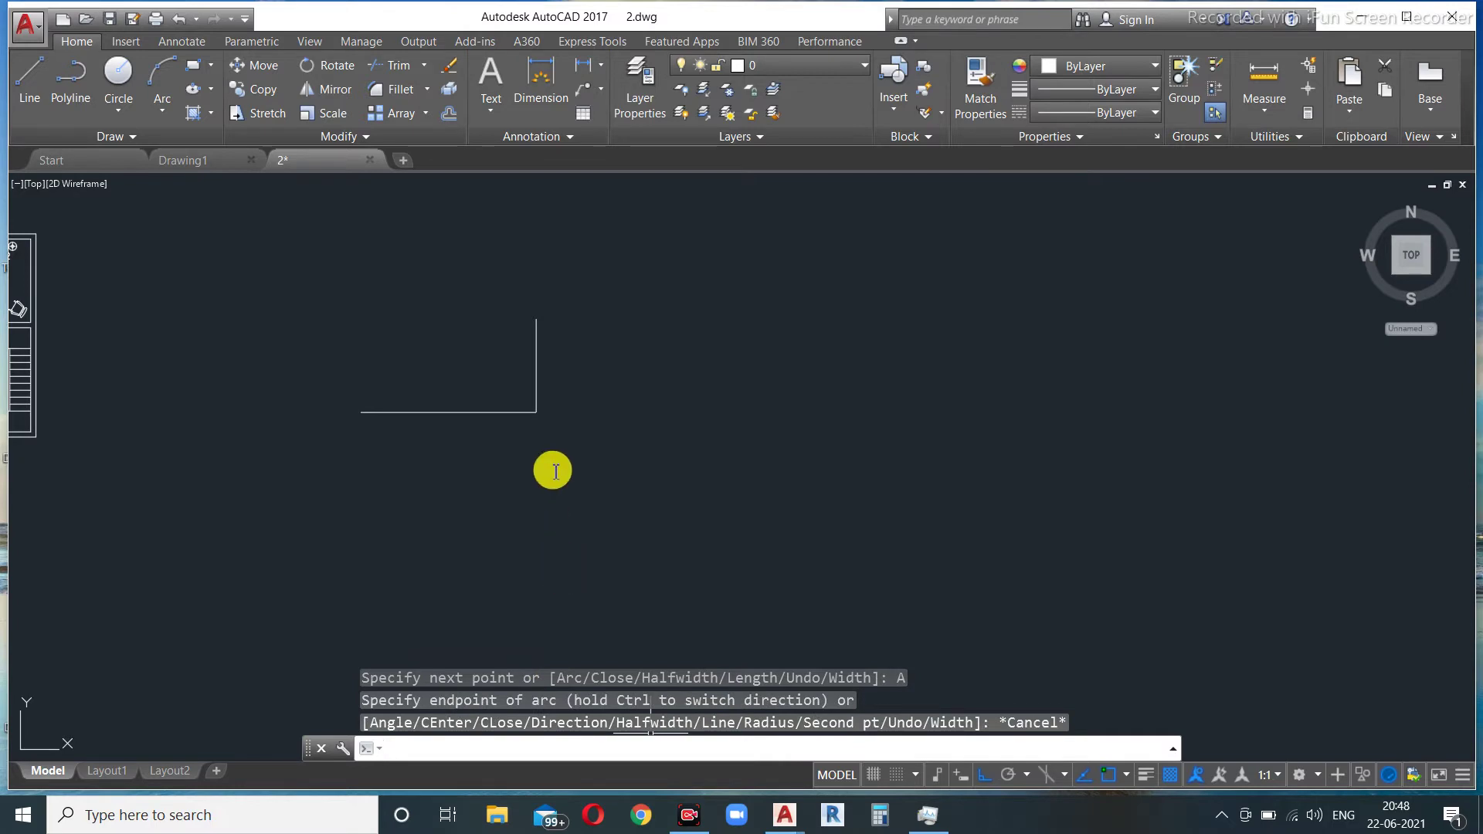
pyautogui.press('Escape')
pyautogui.press('Escape')
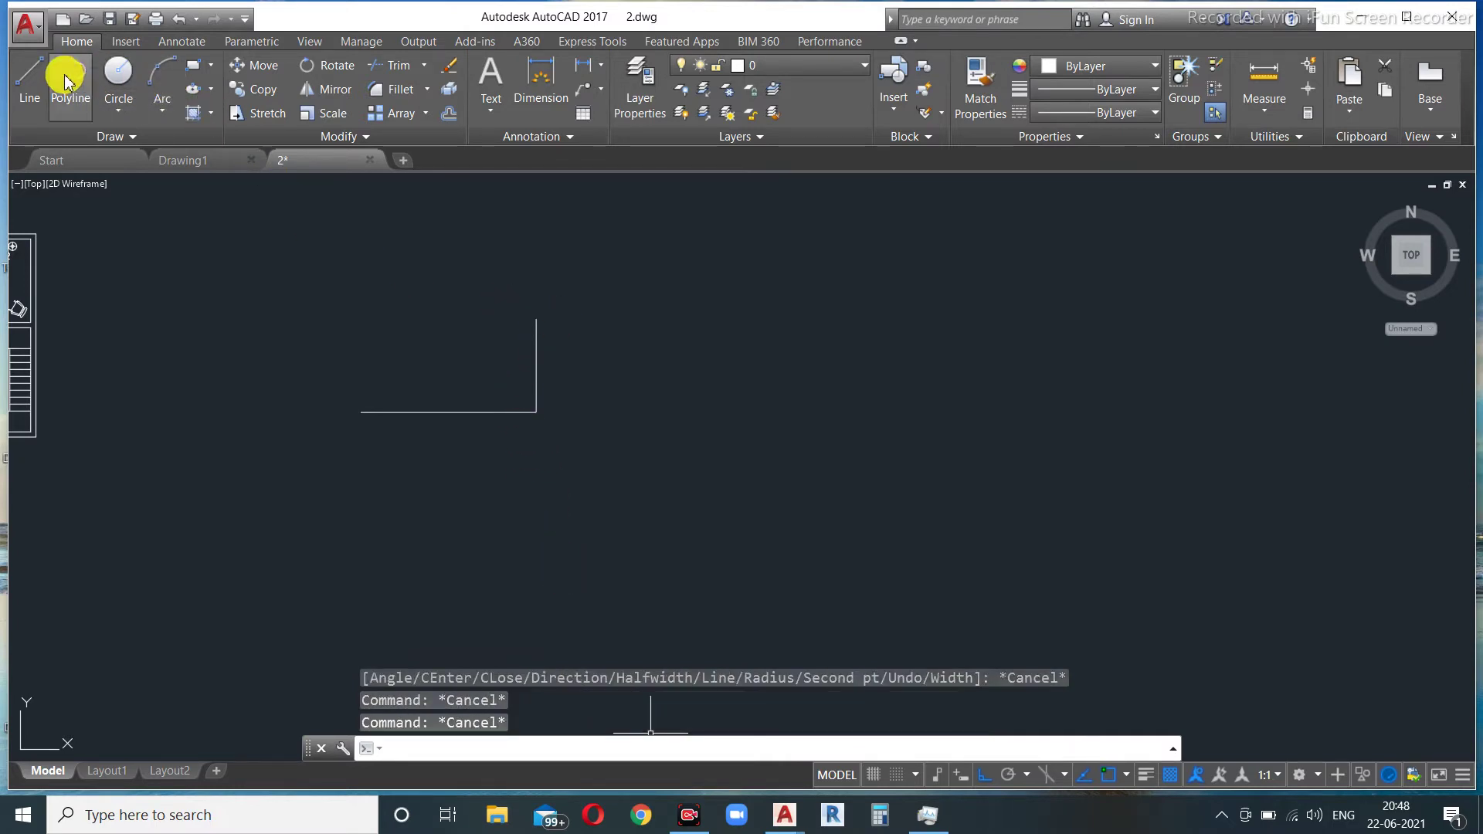
pyautogui.press('Escape')
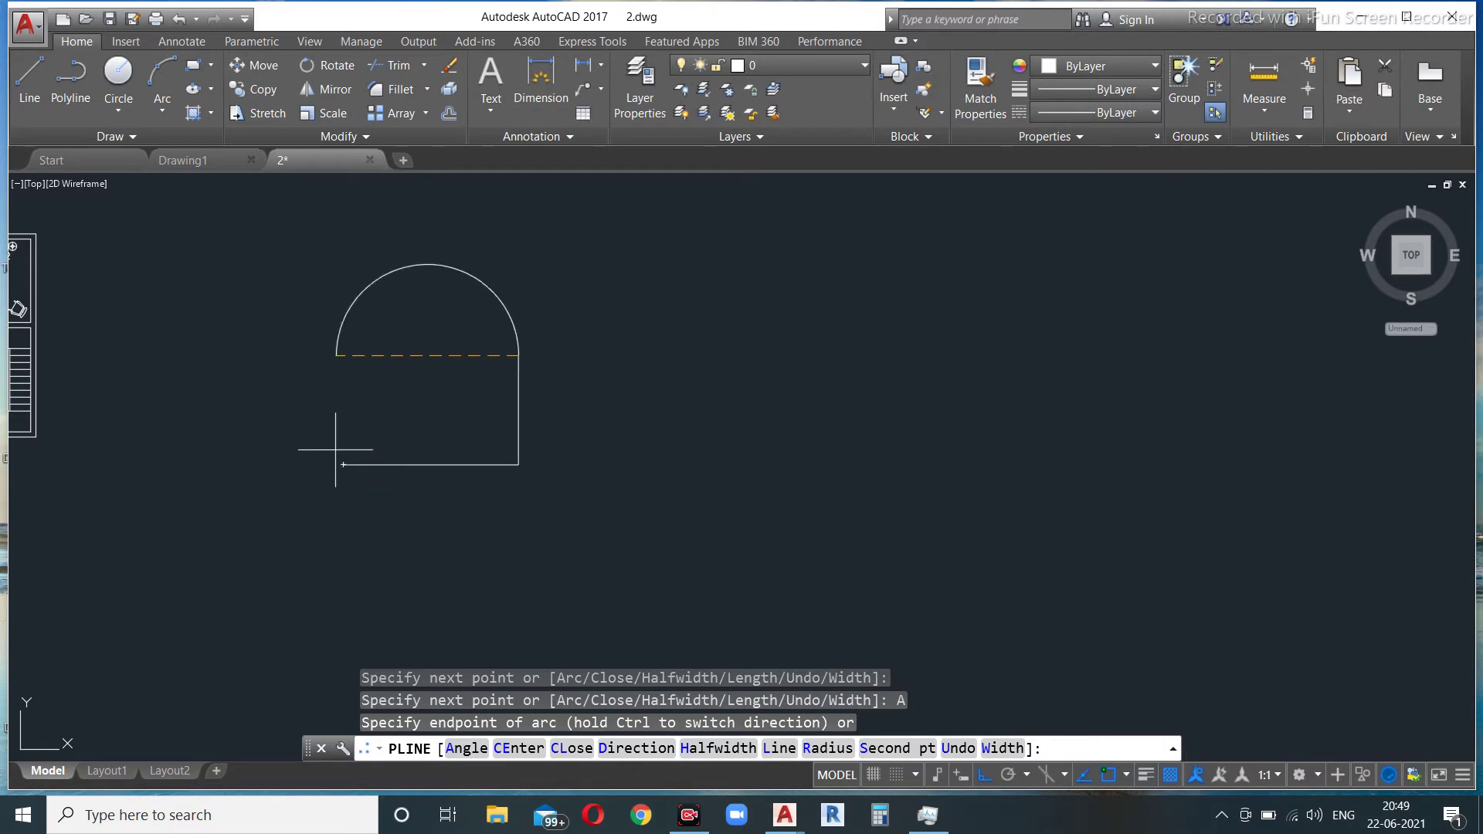
# Step: Draw a closed arch-topped window outline as one polyline, with a straight base and sides and a semicircular arc on top
pyautogui.click(343, 356)
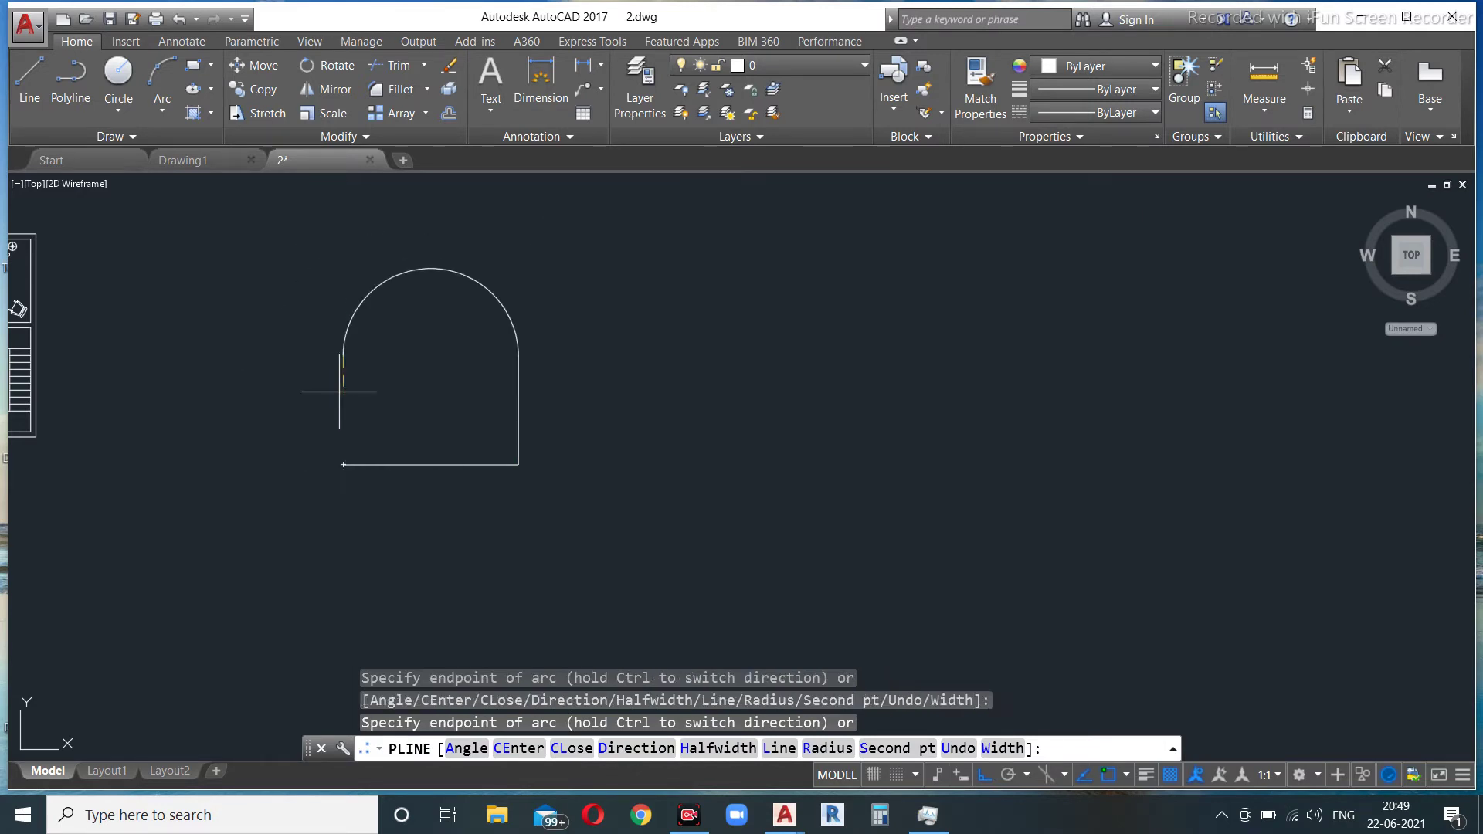
pyautogui.click(778, 748)
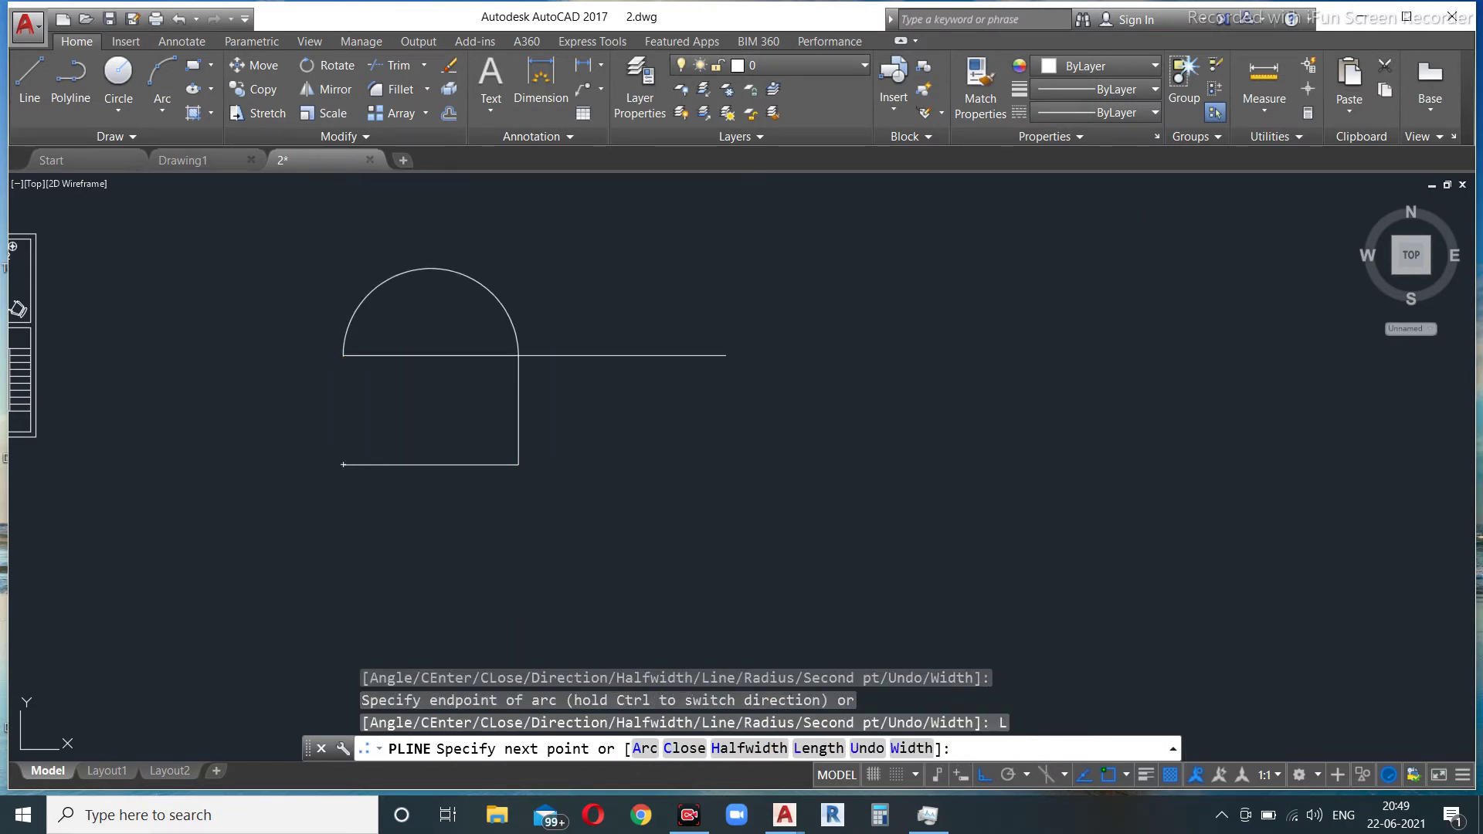
pyautogui.click(343, 464)
pyautogui.press('Escape')
pyautogui.press('Escape')
pyautogui.press('Escape')
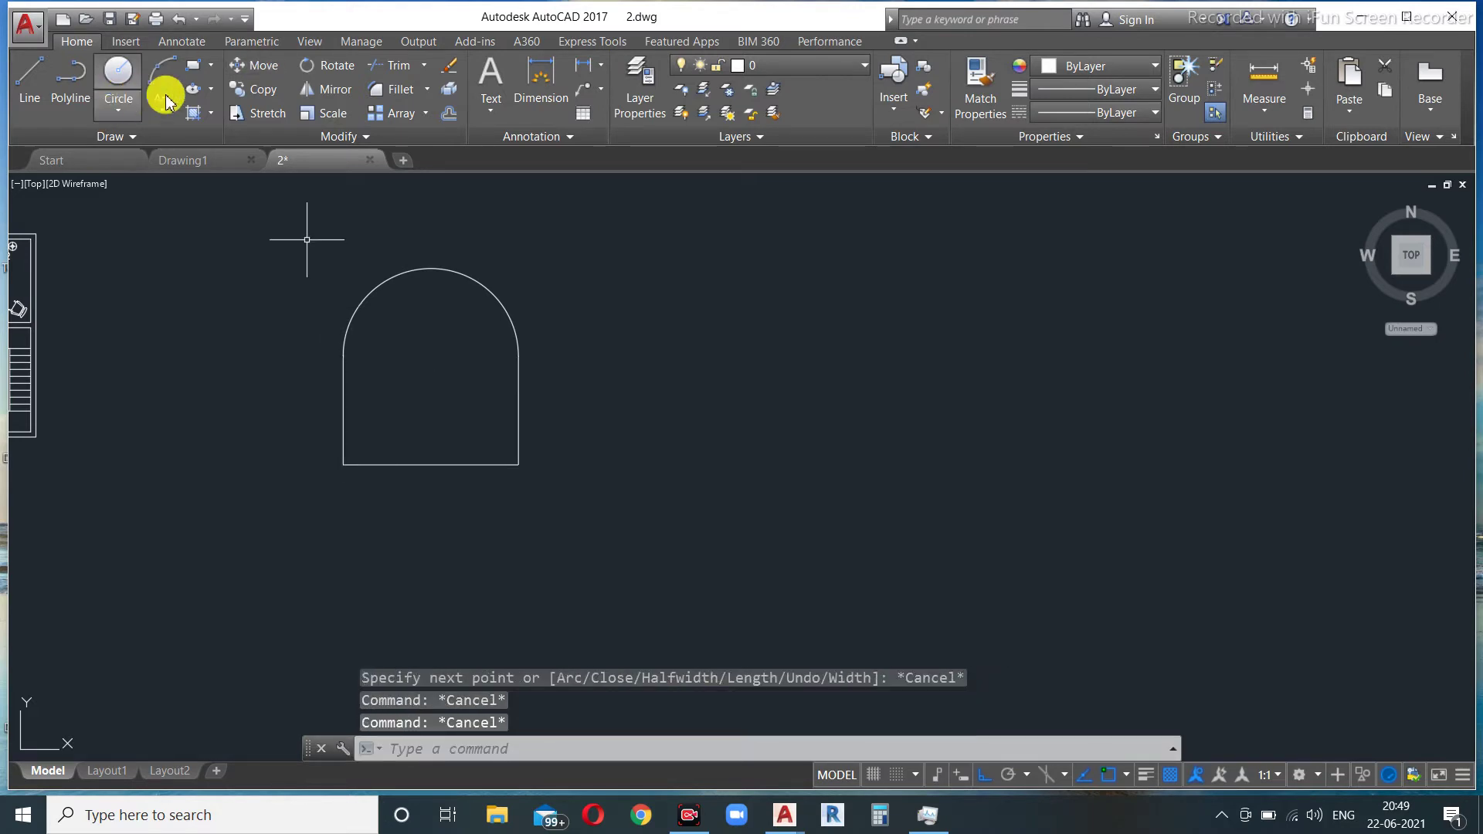
pyautogui.click(193, 68)
pyautogui.press('Escape')
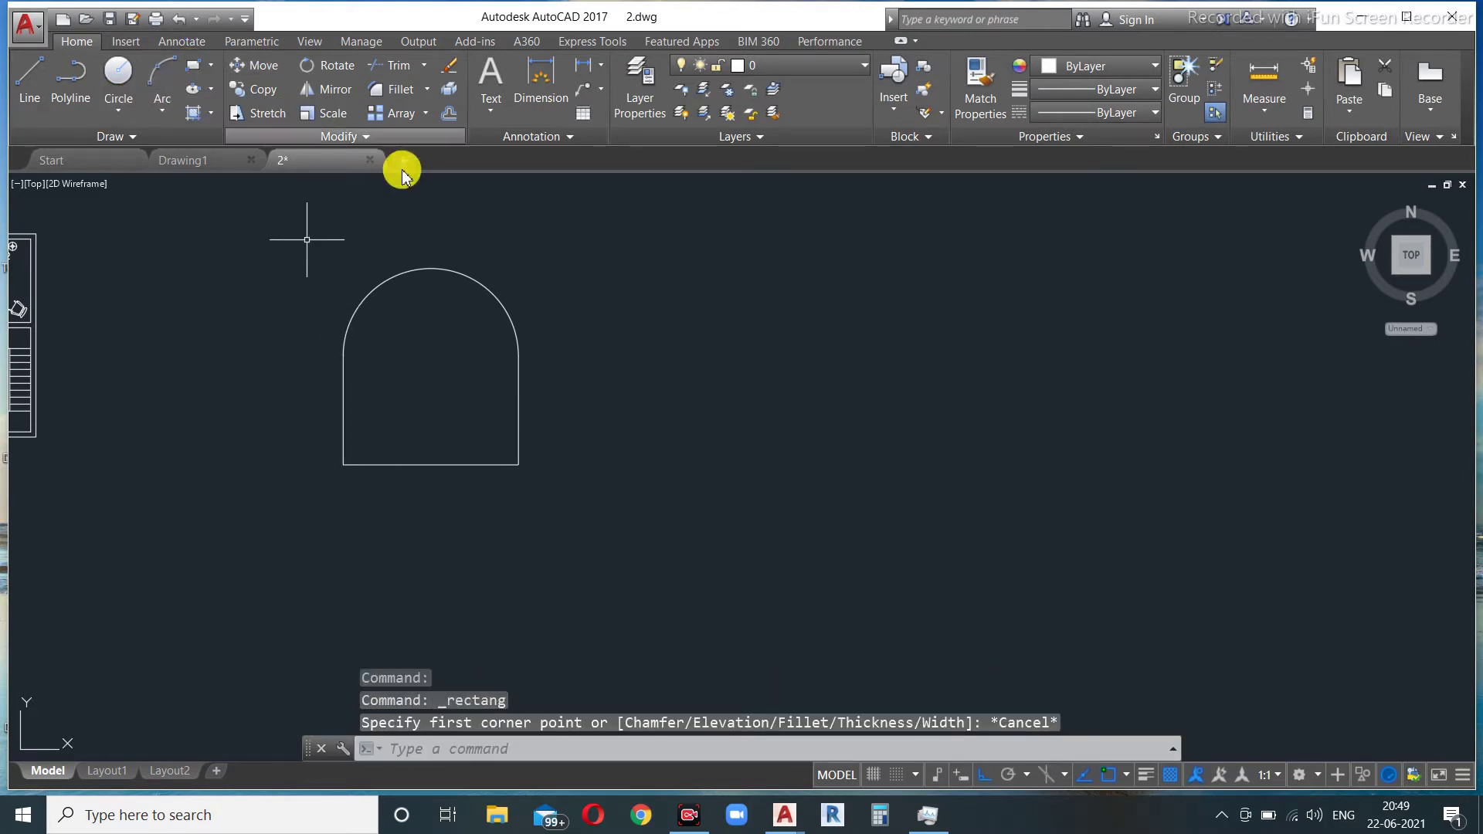
pyautogui.press('Escape')
# Step: Offset the arched outline inward with the Through option, picking a point slightly below the top of the arch
pyautogui.click(444, 118)
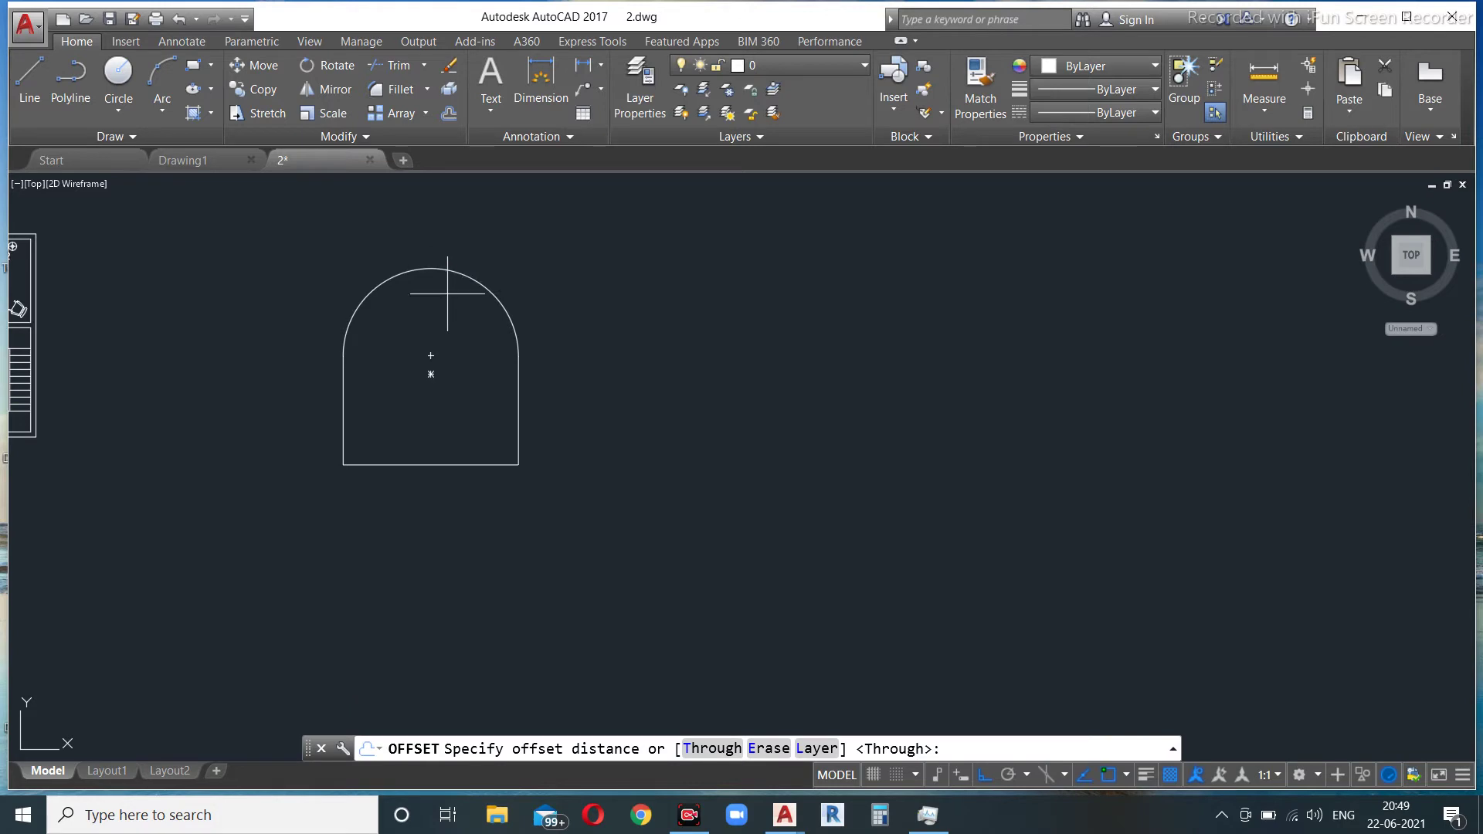
pyautogui.press('Return')
pyautogui.click(436, 267)
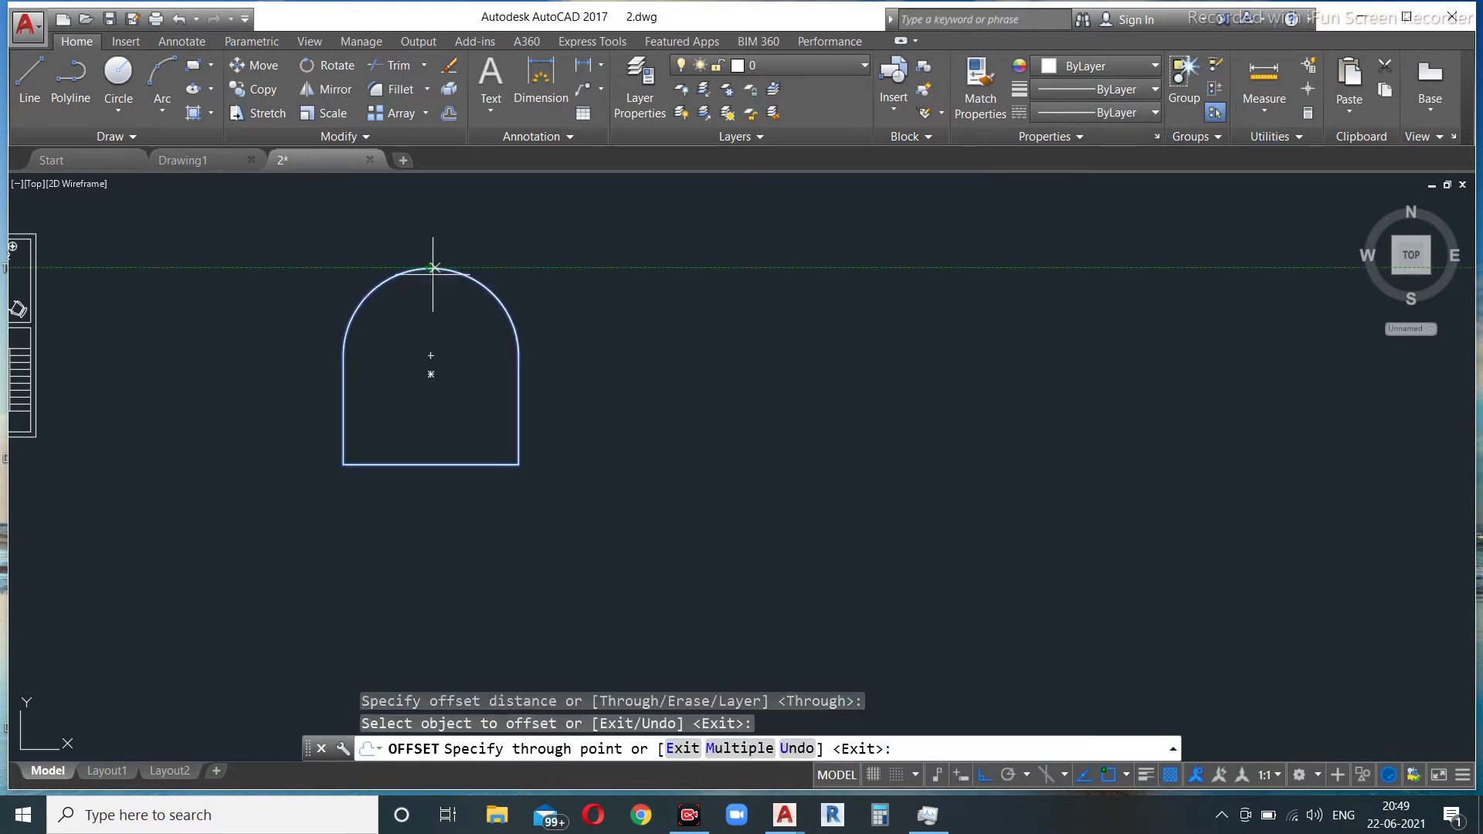
pyautogui.scroll(3, 427, 298)
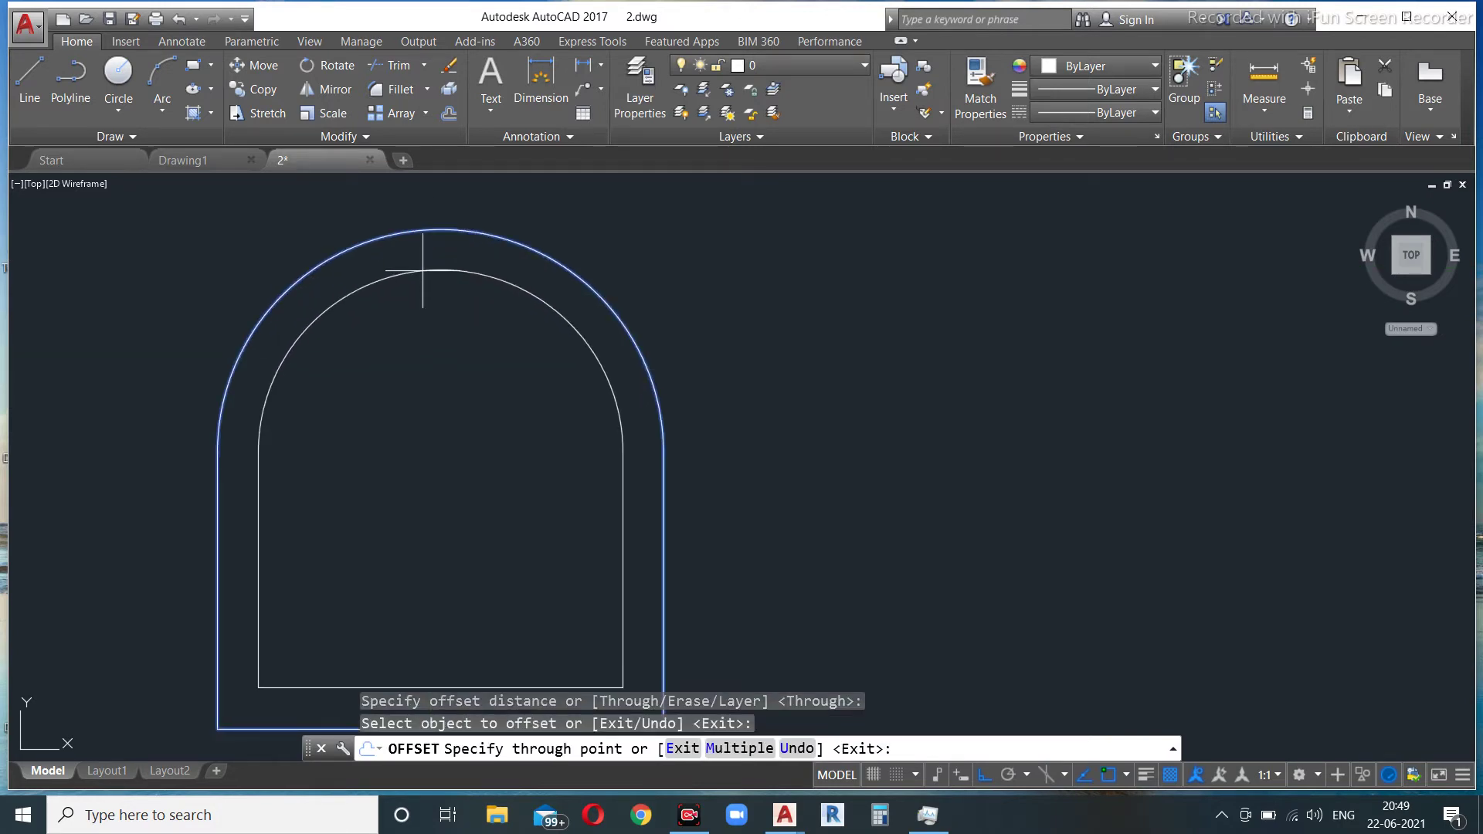
pyautogui.click(423, 290)
pyautogui.scroll(-4, 404, 294)
pyautogui.press('Escape')
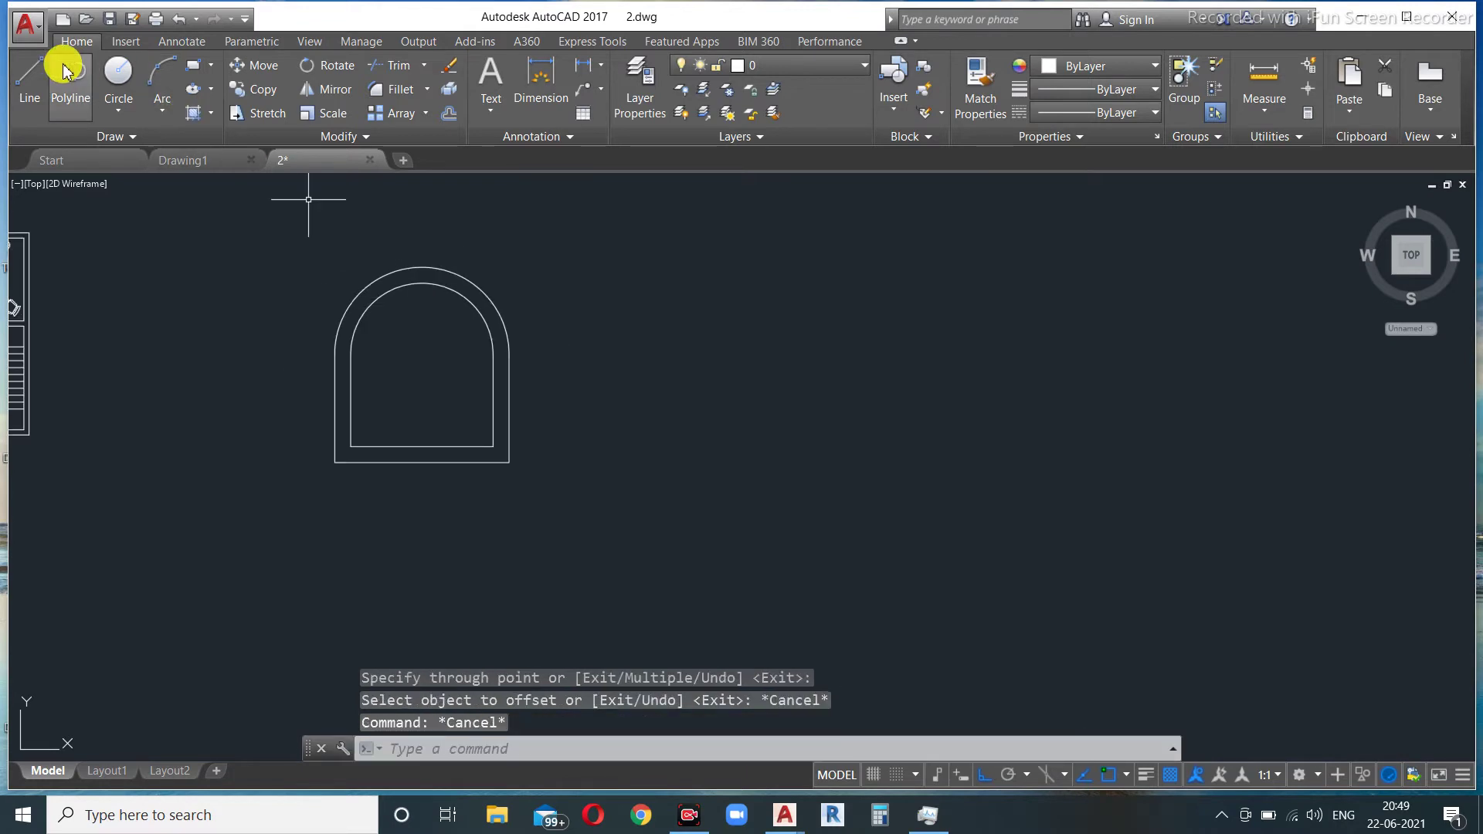
# Step: Draw a rectangle in the straight lower part of the inner outline, leaving a narrow gap at its sides and base
pyautogui.click(192, 65)
pyautogui.scroll(4, 389, 408)
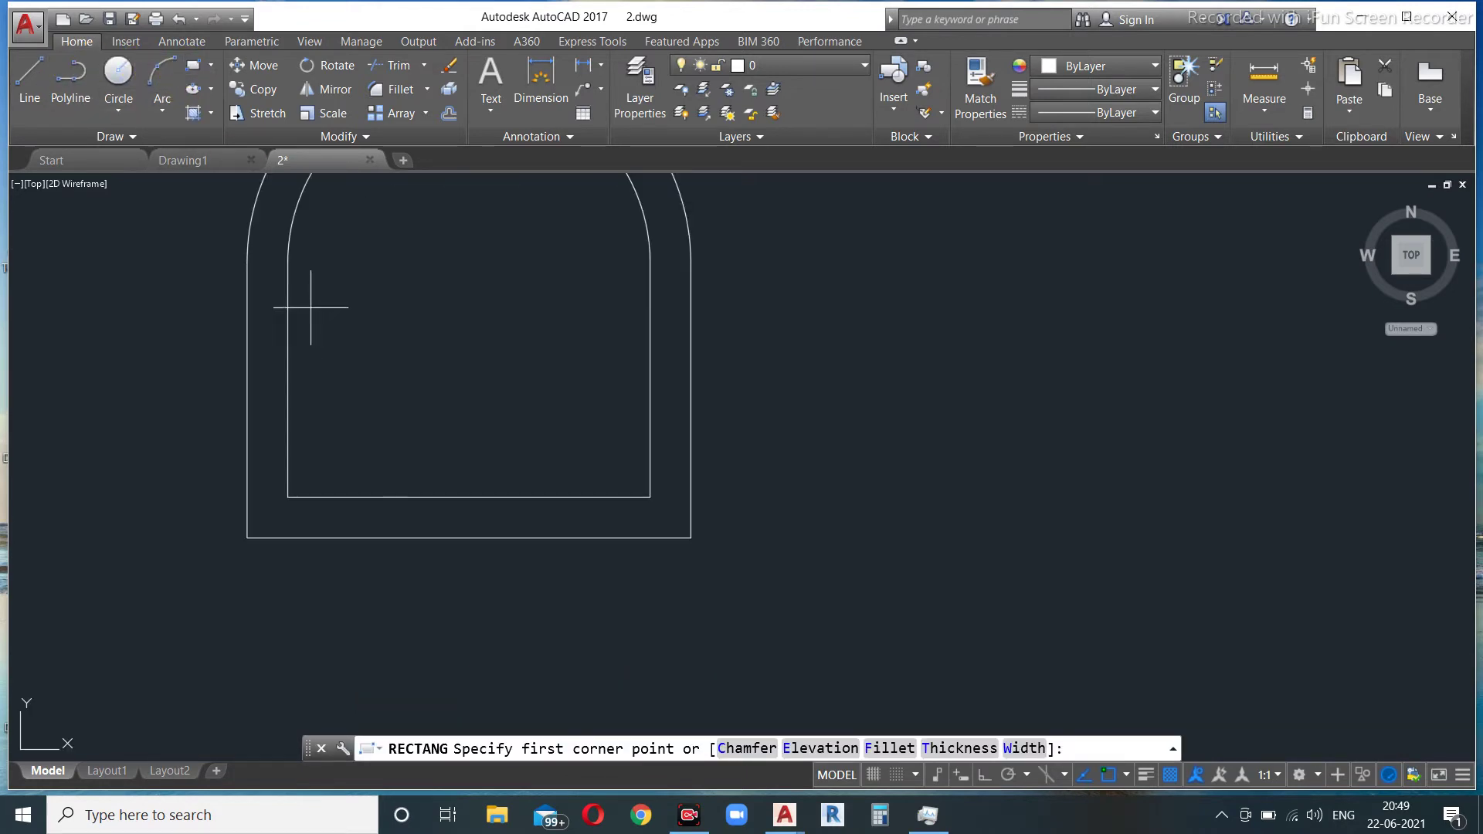
pyautogui.click(305, 269)
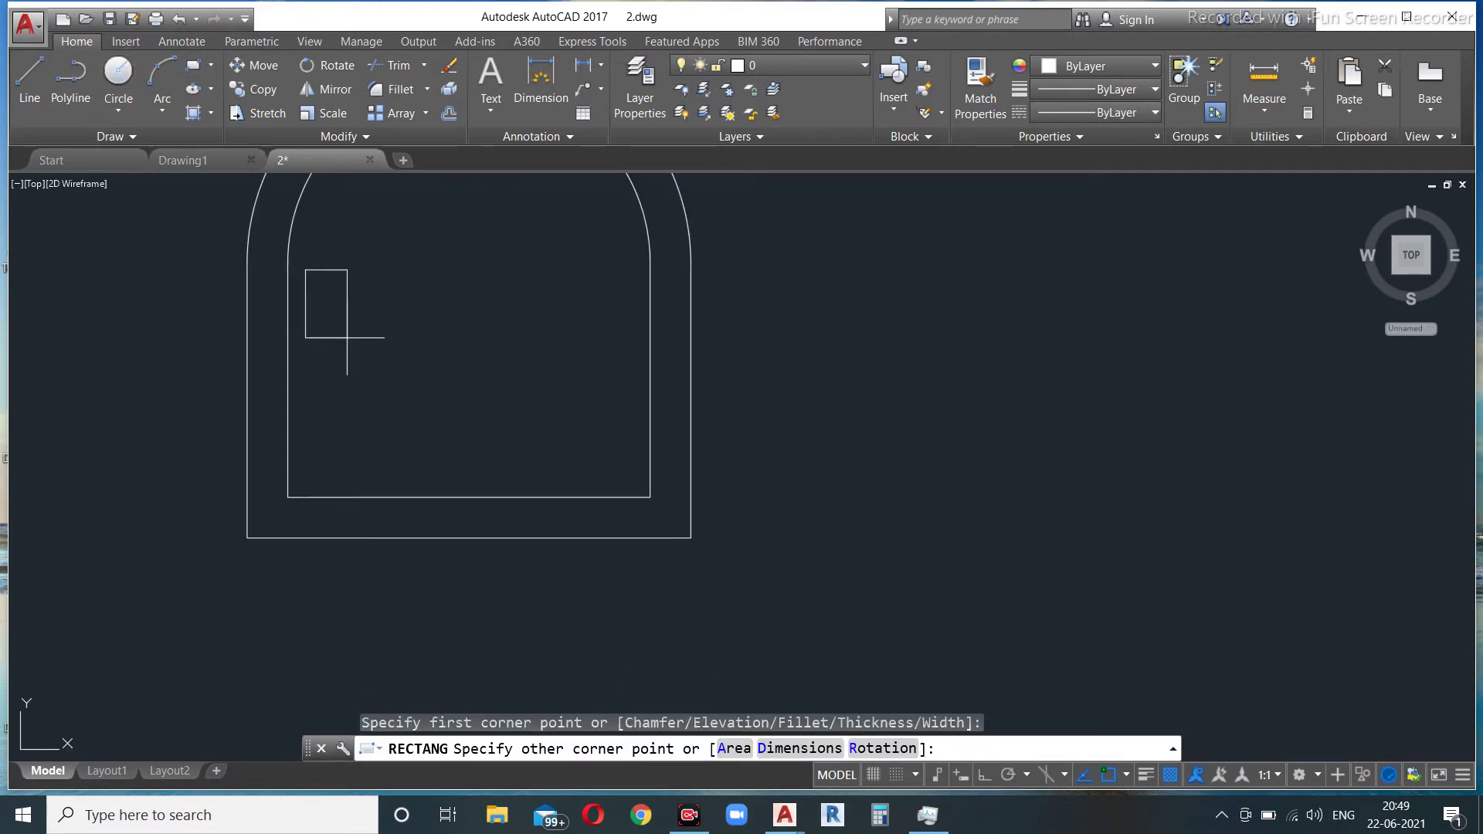
pyautogui.click(623, 476)
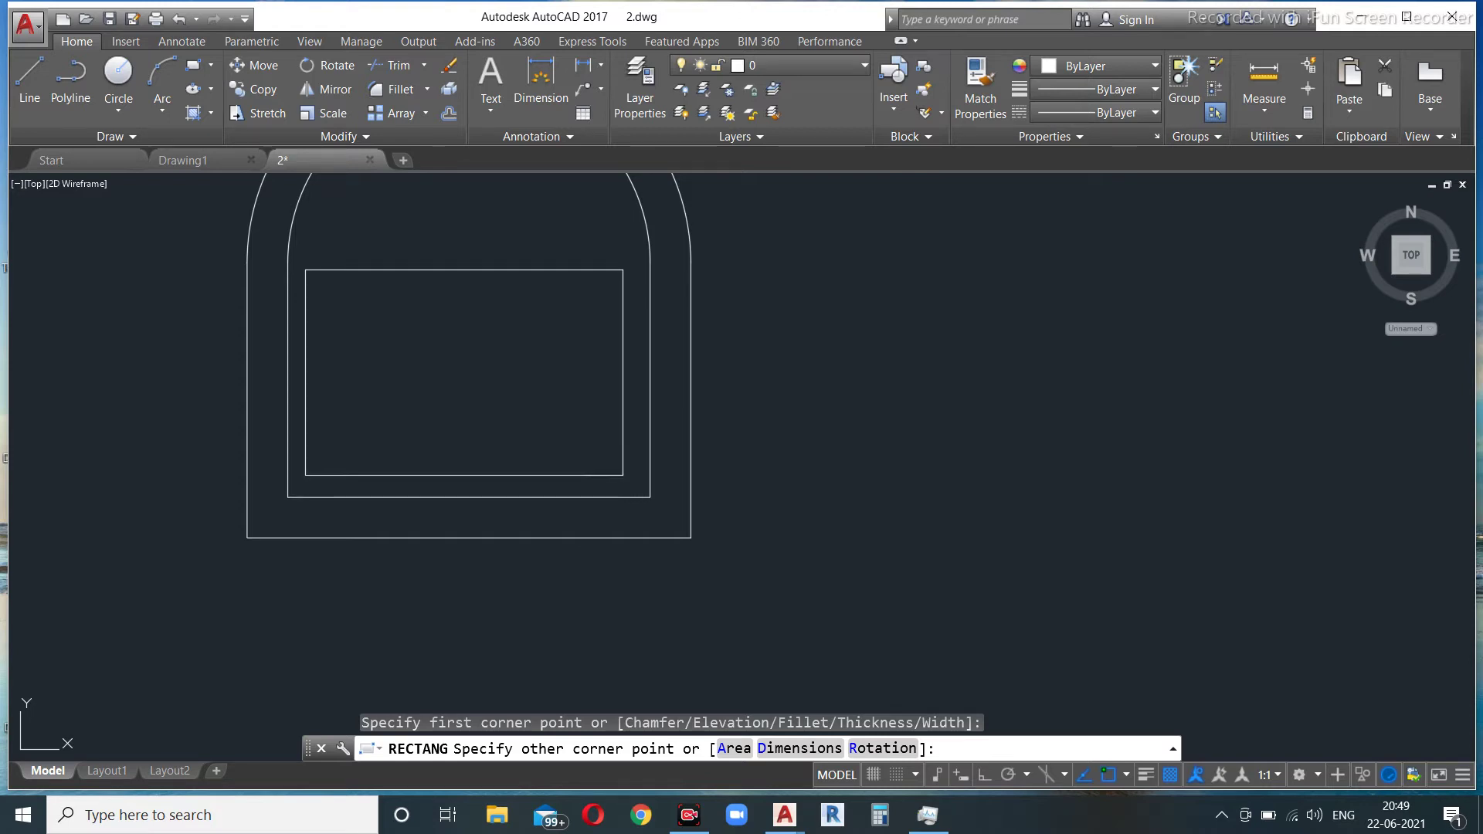
# Step: Divide the rectangle into four equal panes with a vertical and a horizontal line between the midpoints of its opposite sides
pyautogui.click(28, 80)
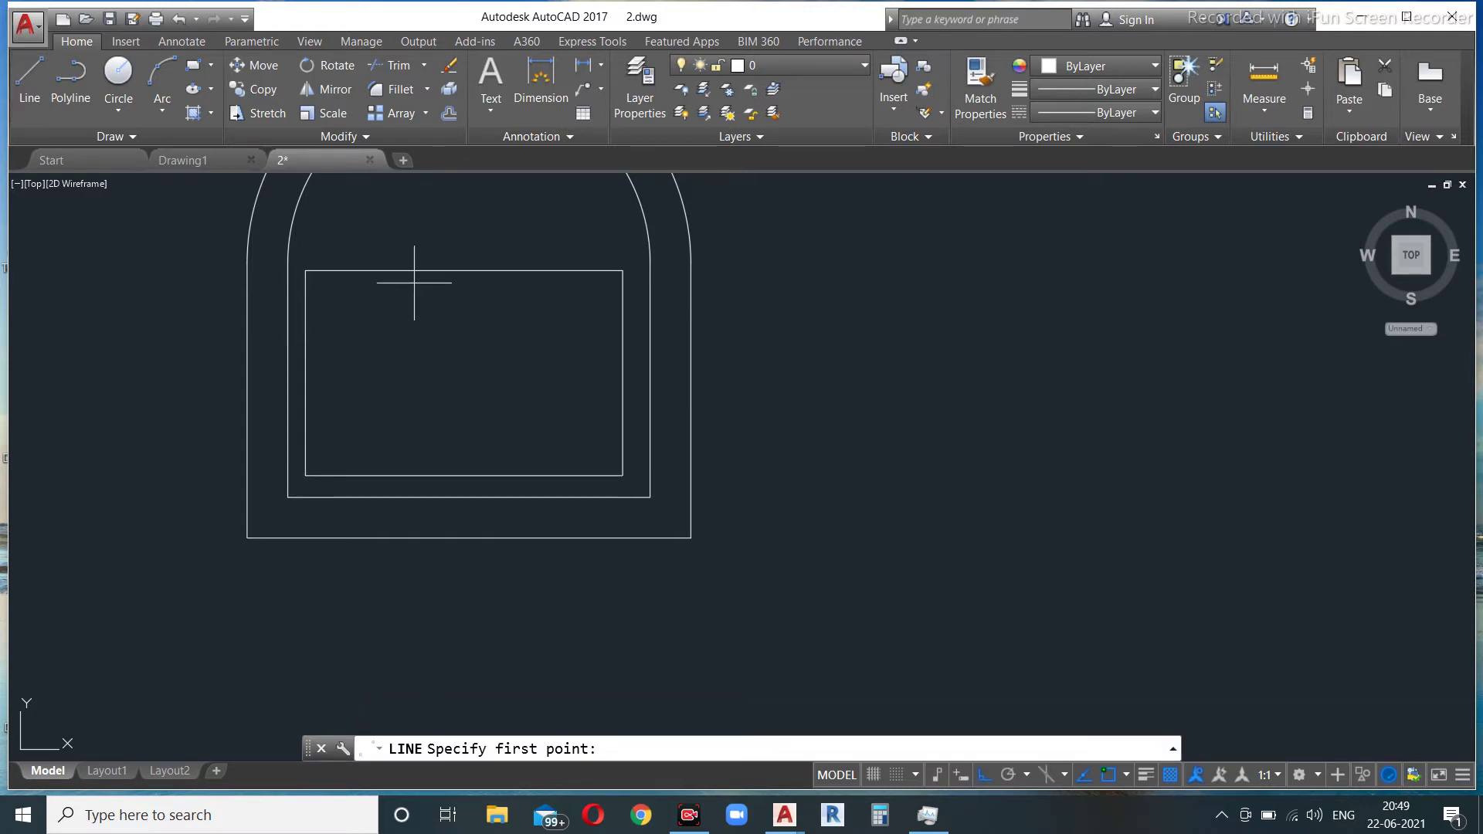
pyautogui.click(464, 270)
pyautogui.click(464, 476)
pyautogui.press('Escape')
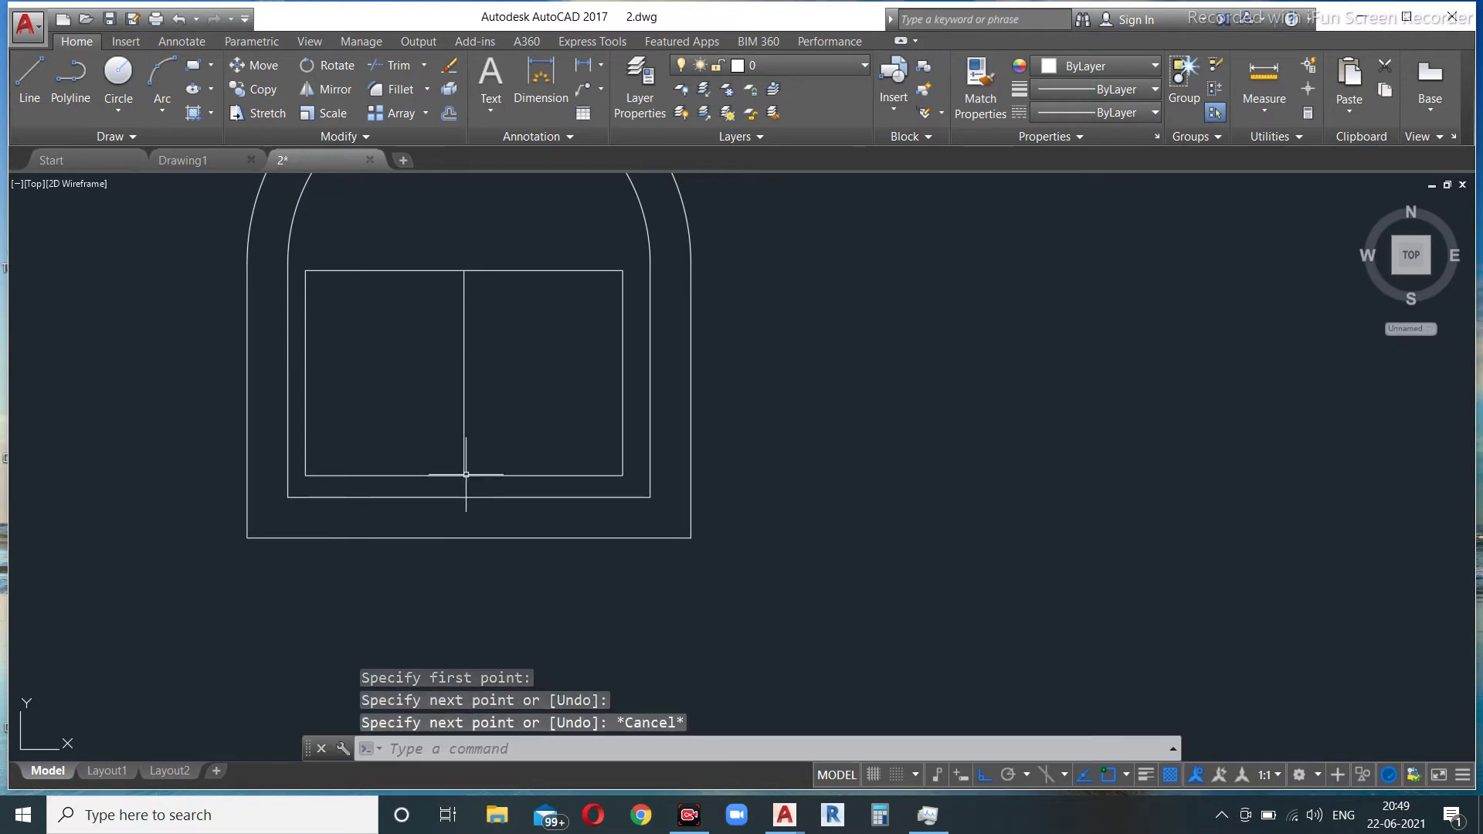
pyautogui.click(29, 77)
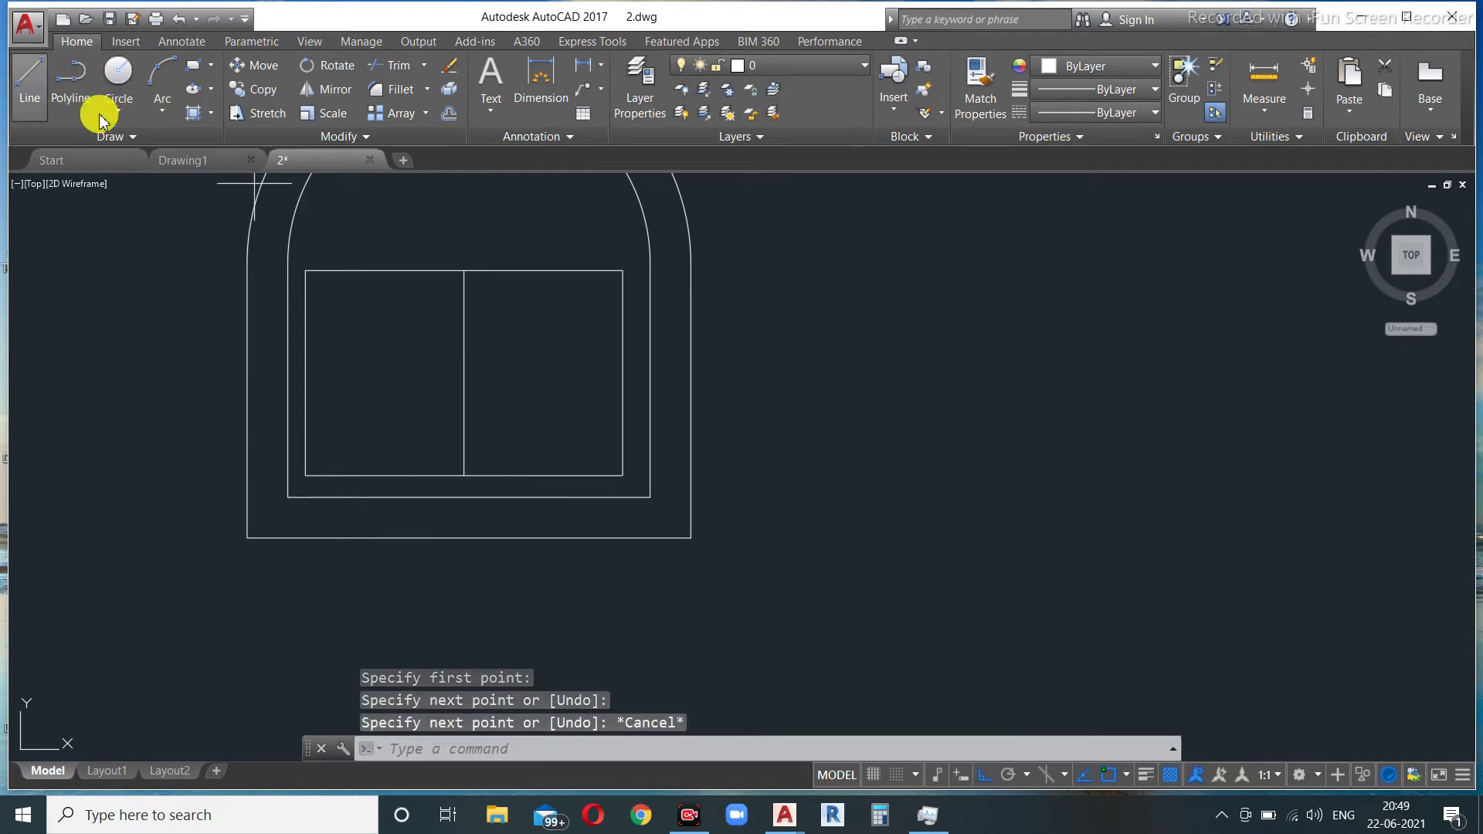
pyautogui.click(309, 376)
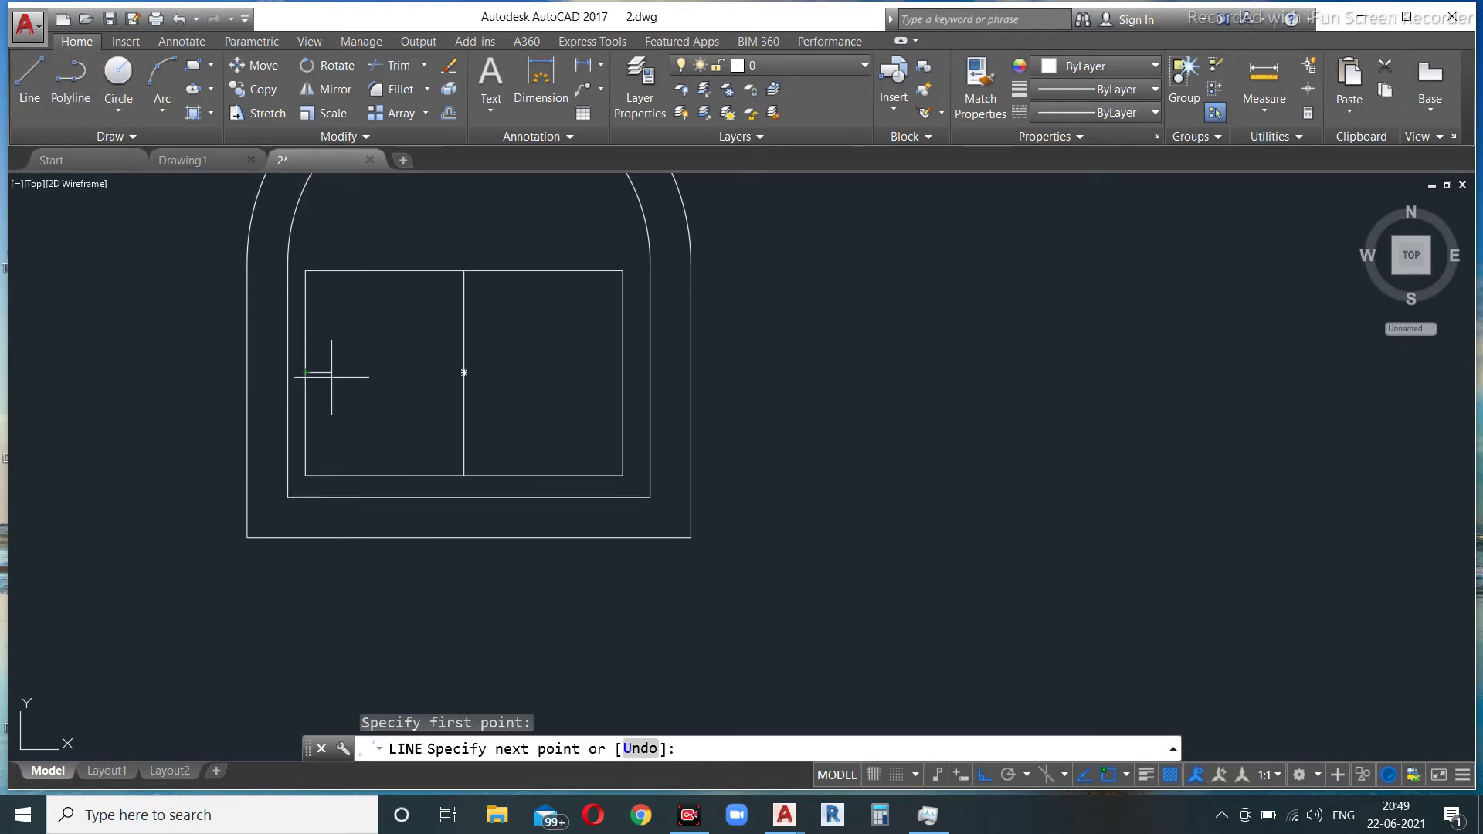
pyautogui.click(623, 373)
pyautogui.press('Escape')
pyautogui.press('Escape')
pyautogui.scroll(-4, 541, 432)
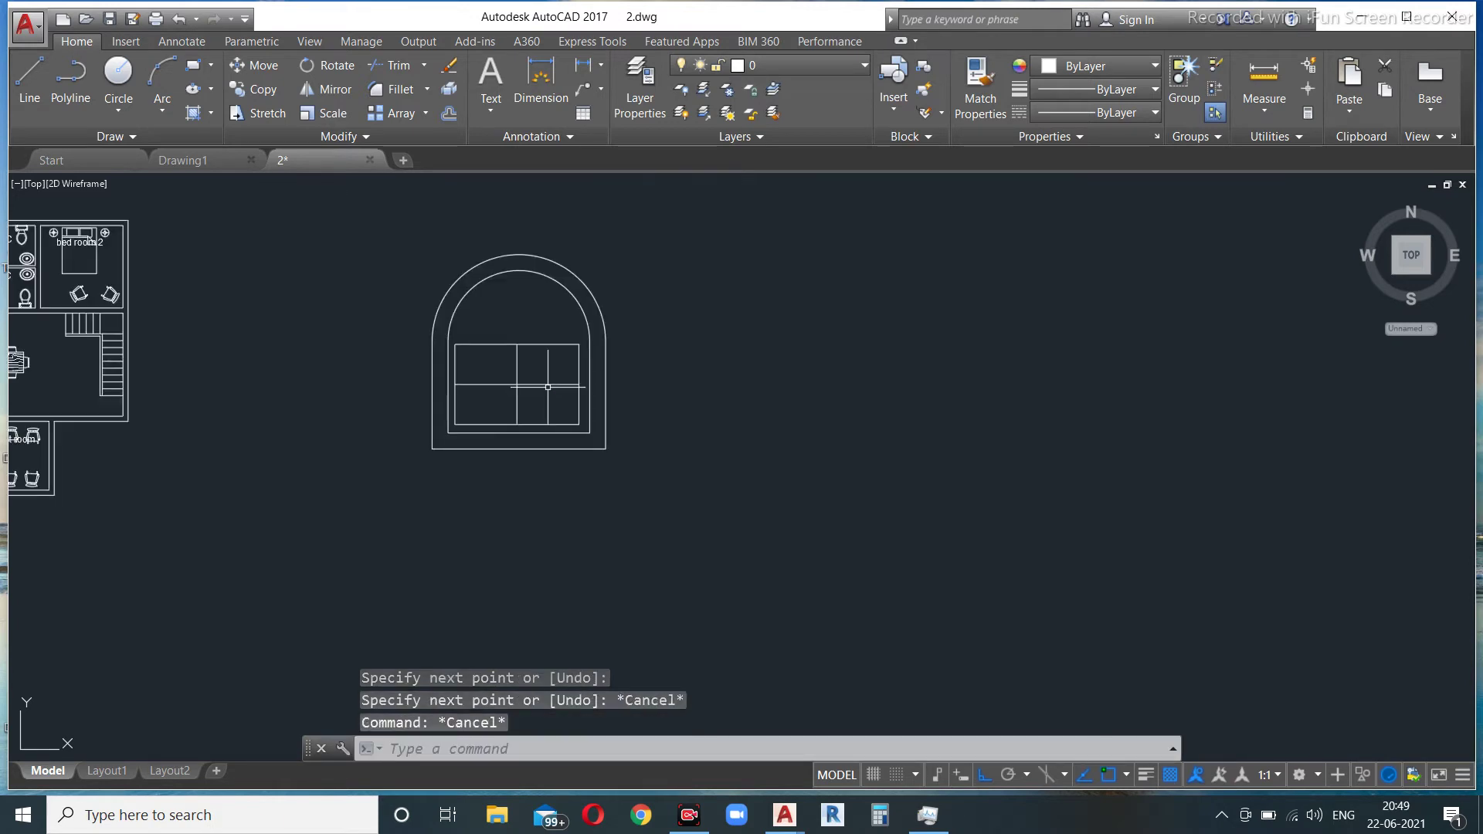
pyautogui.moveTo(533, 430); pyautogui.dragTo(472, 415, button='middle')
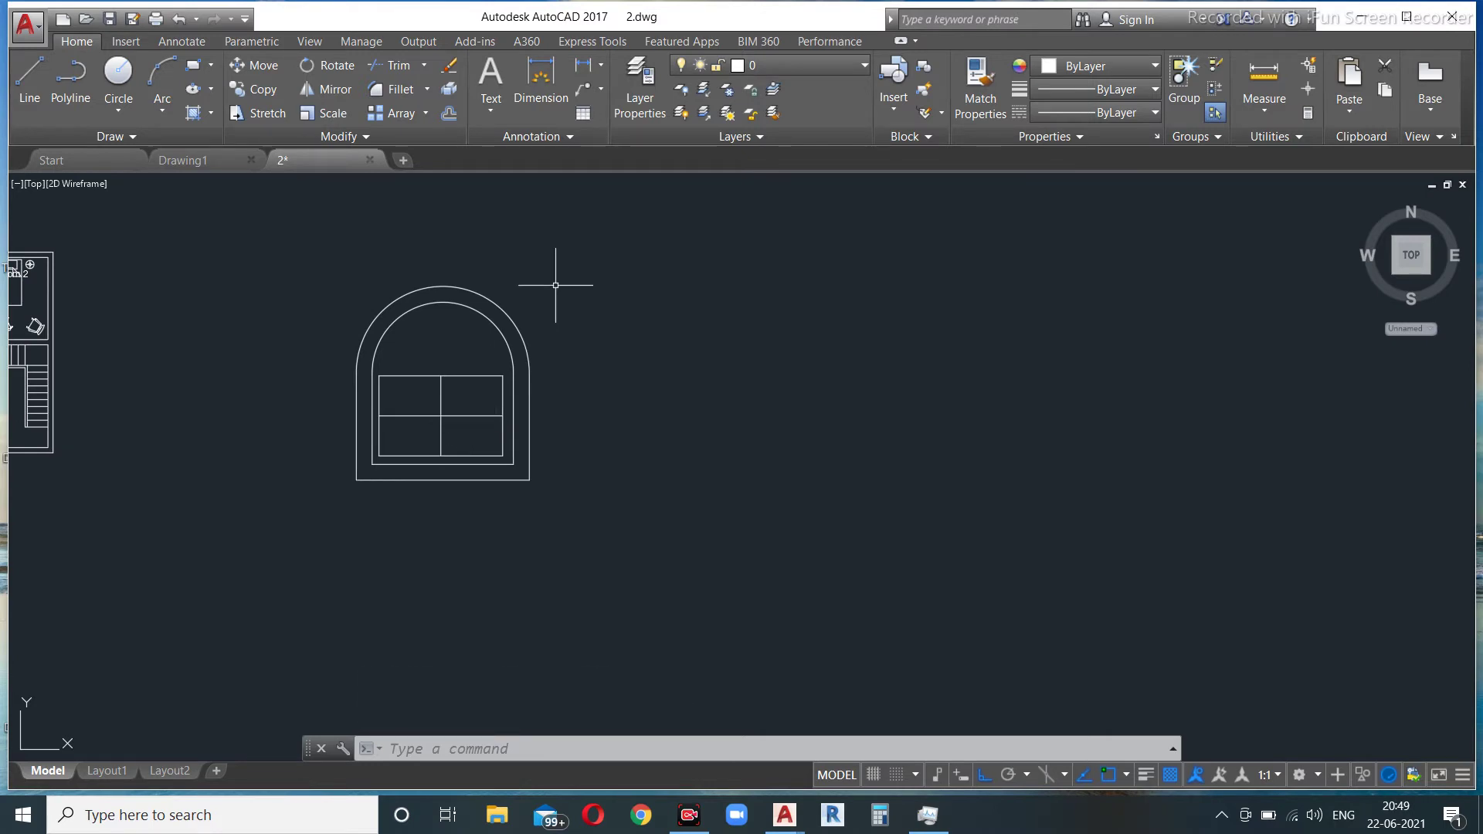
pyautogui.click(451, 746)
pyautogui.click(455, 745)
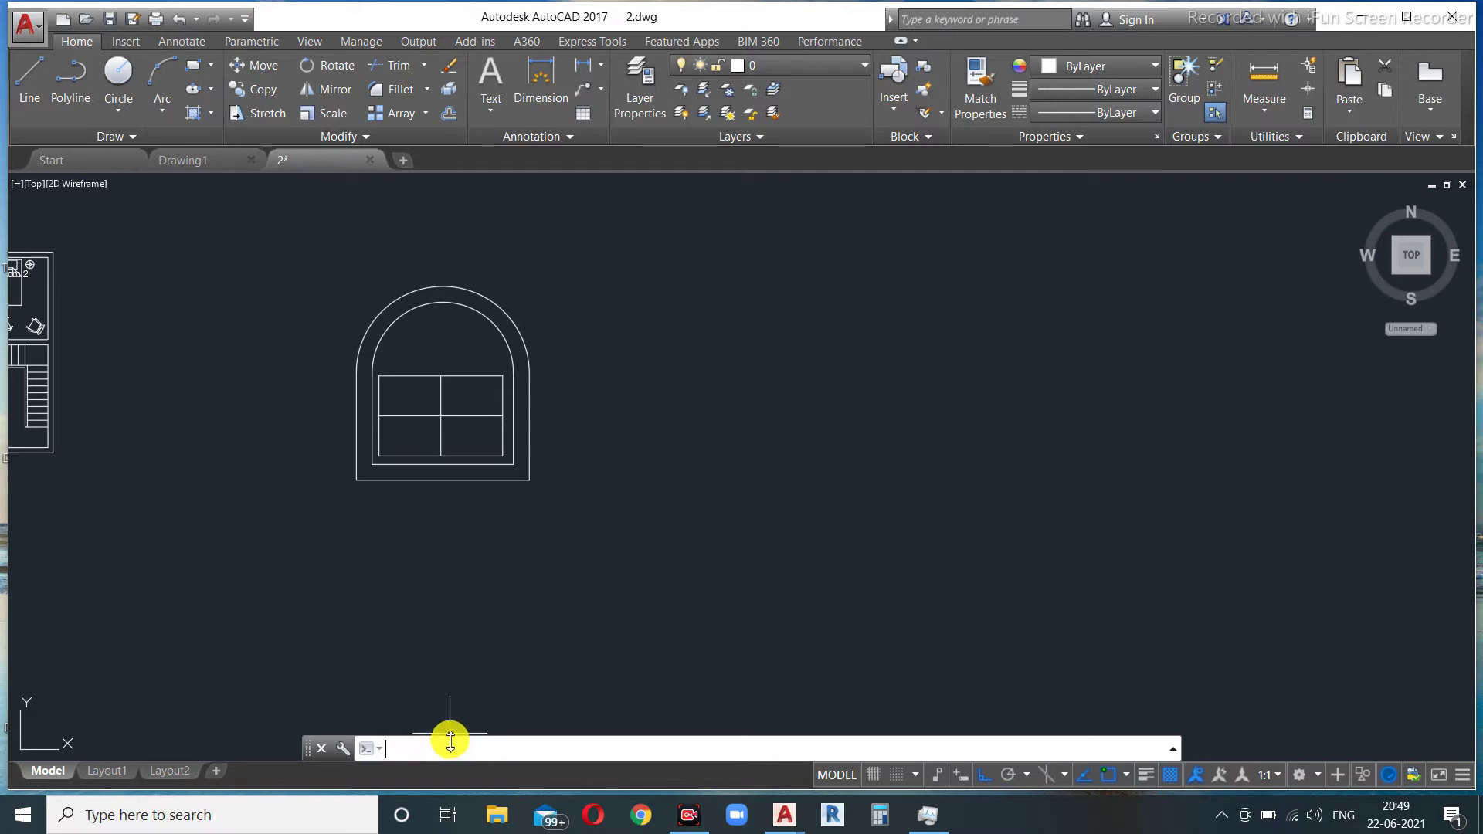
pyautogui.write('b')
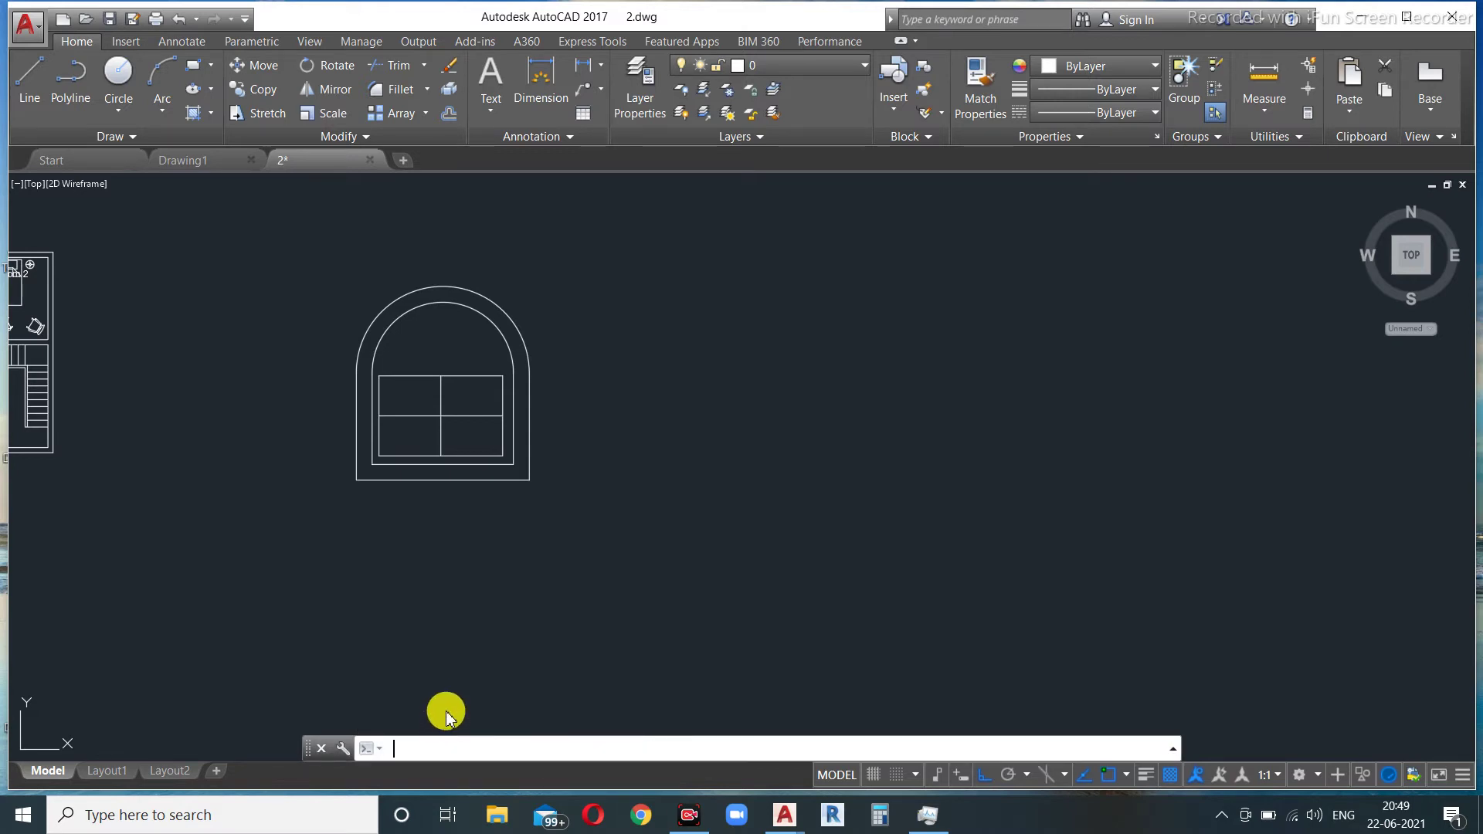
pyautogui.press('Return')
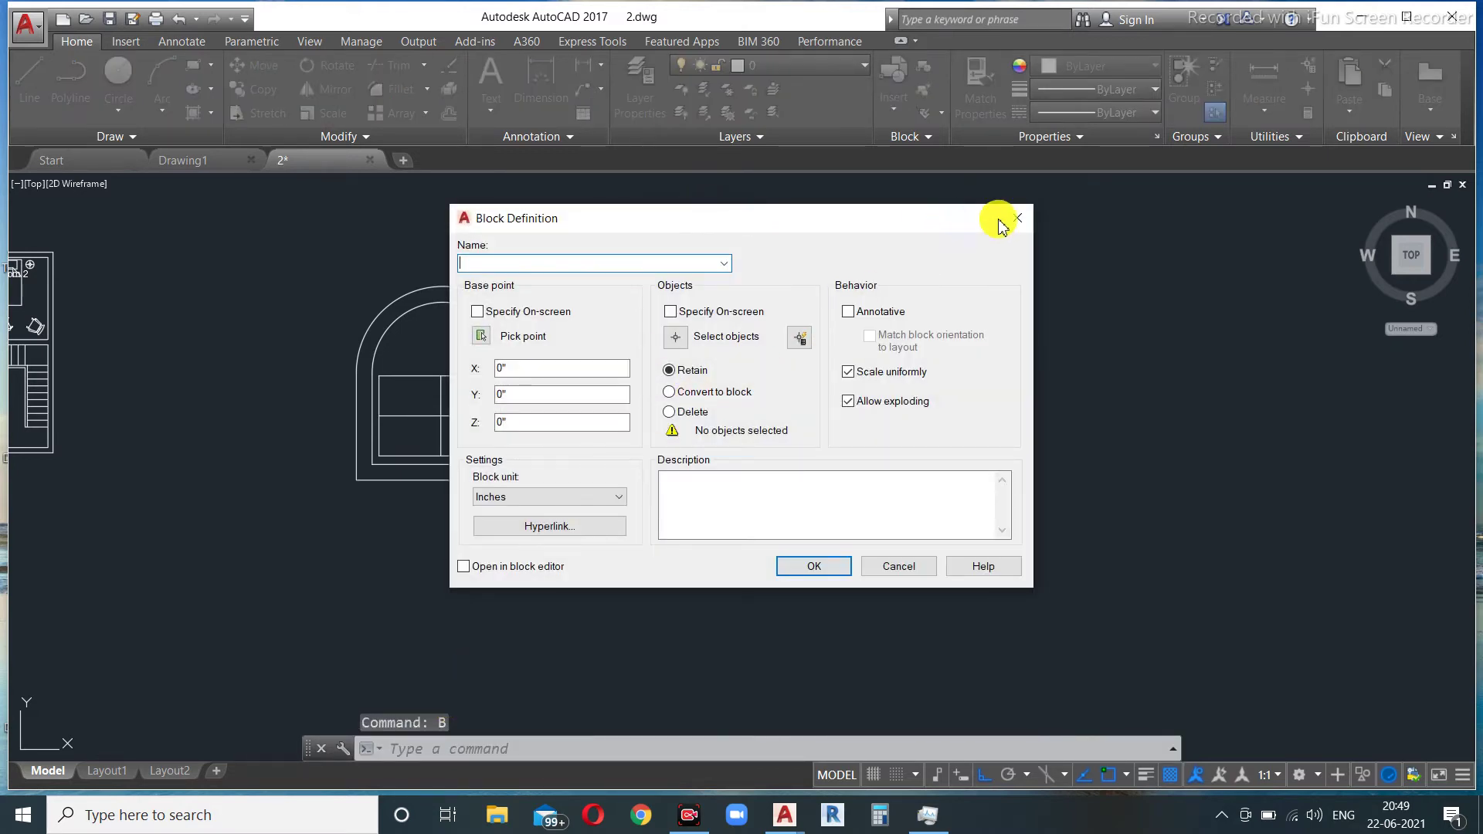
pyautogui.click(1016, 220)
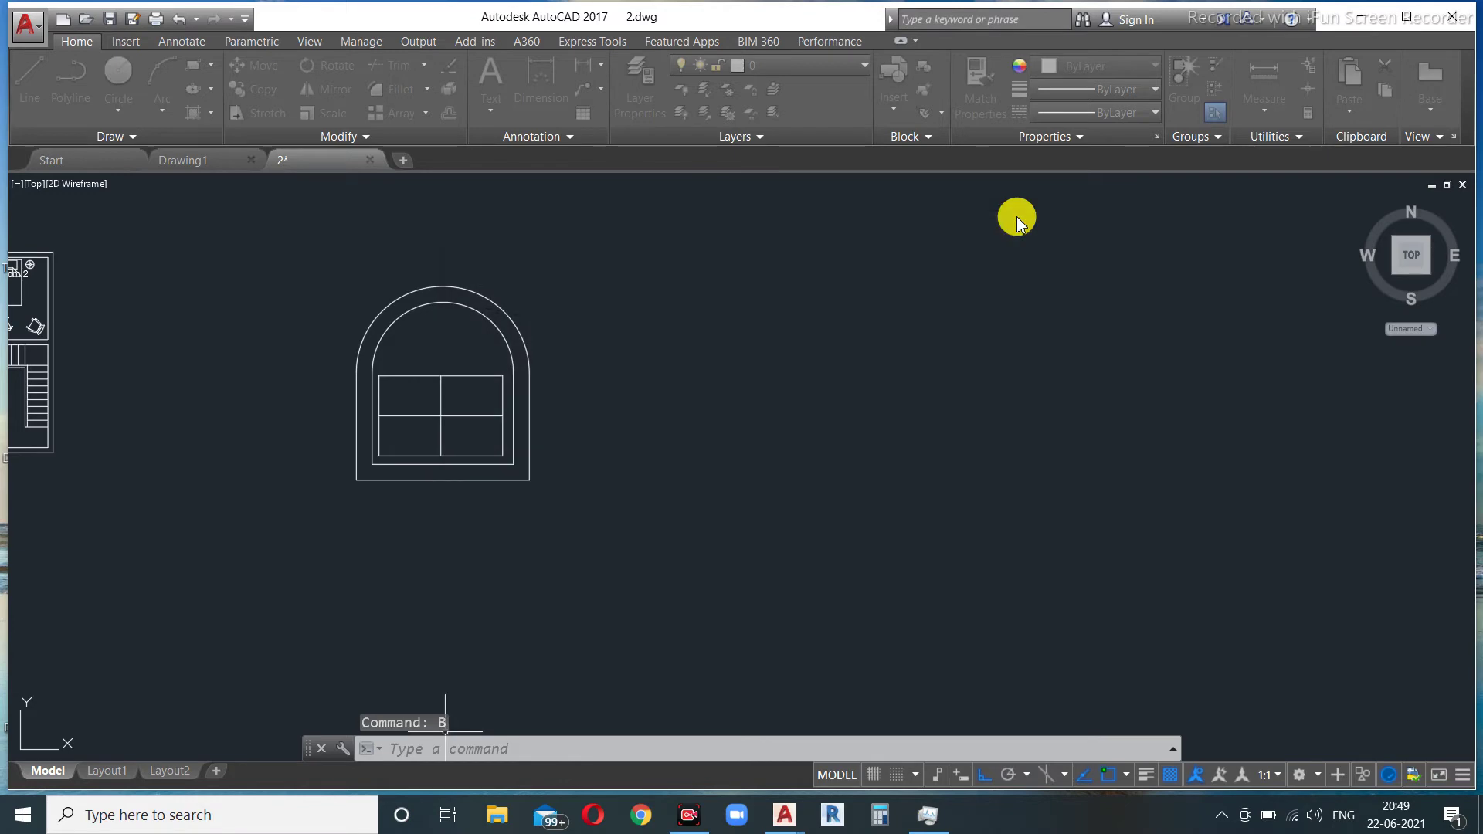
# Step: Start a block definition named "window" with its base point at the lower-left corner of the outer window outline
pyautogui.click(125, 41)
pyautogui.click(147, 110)
pyautogui.click(154, 143)
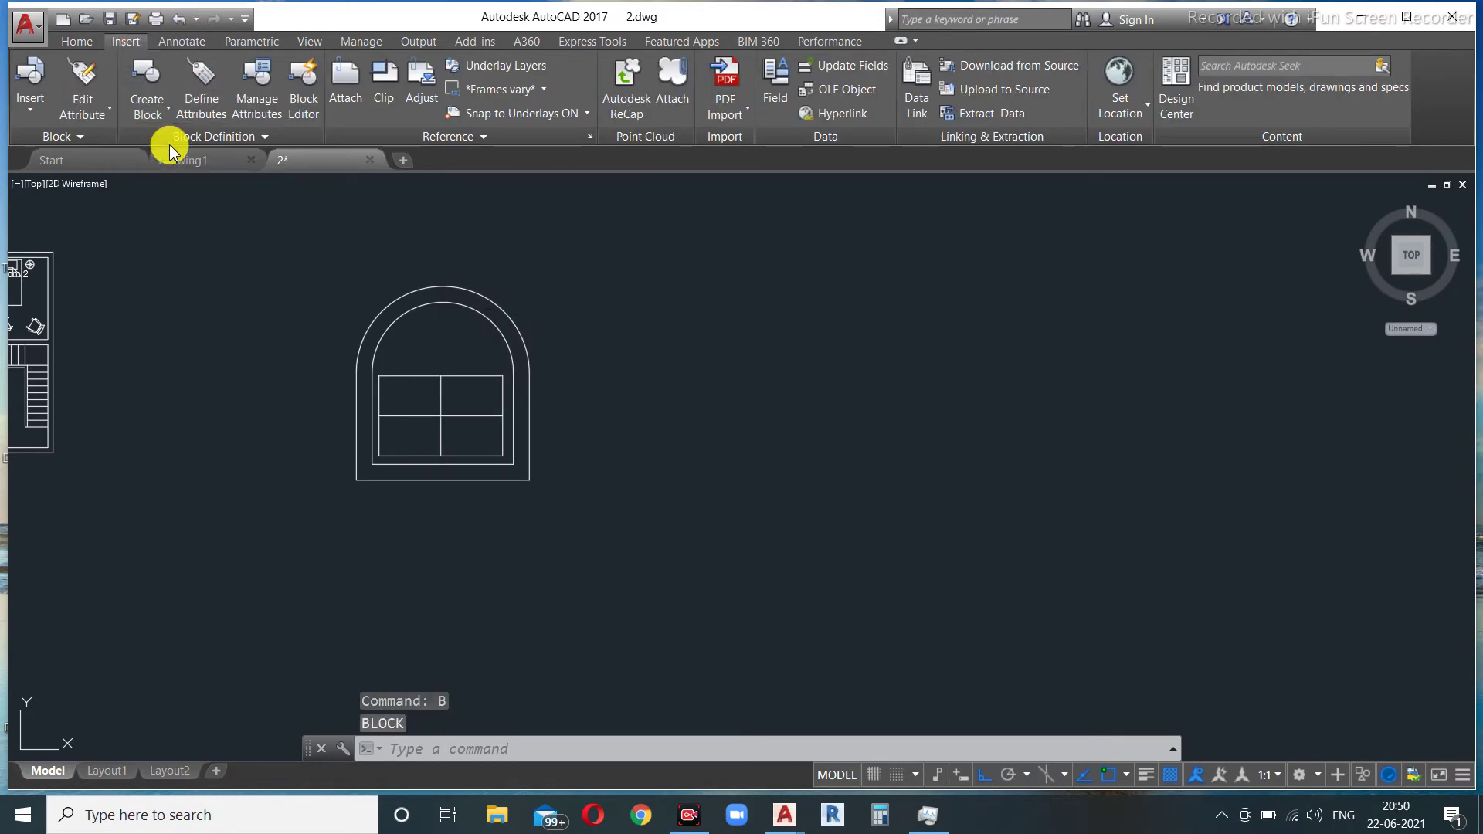
pyautogui.write('w')
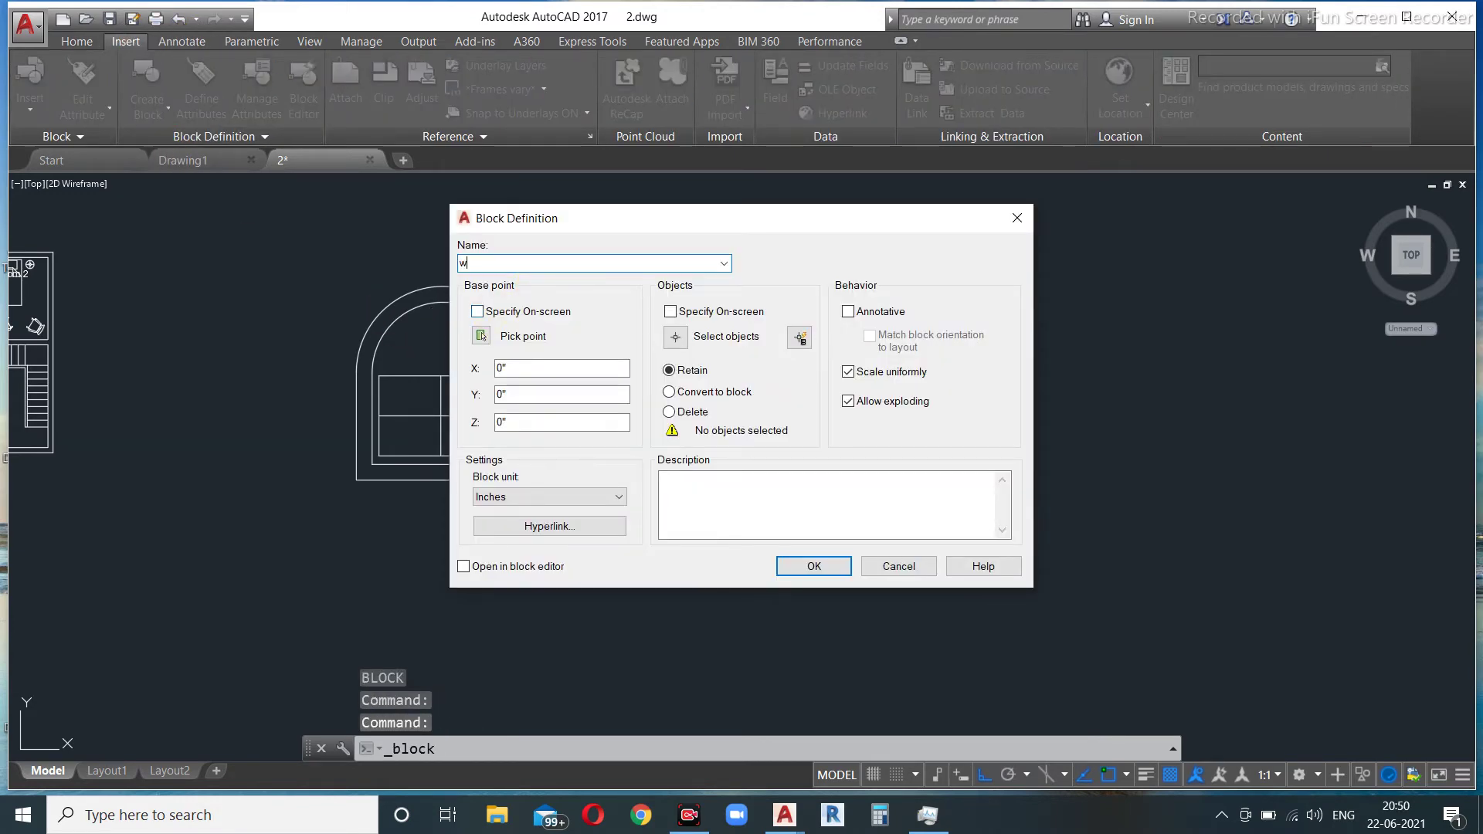
pyautogui.write('indow')
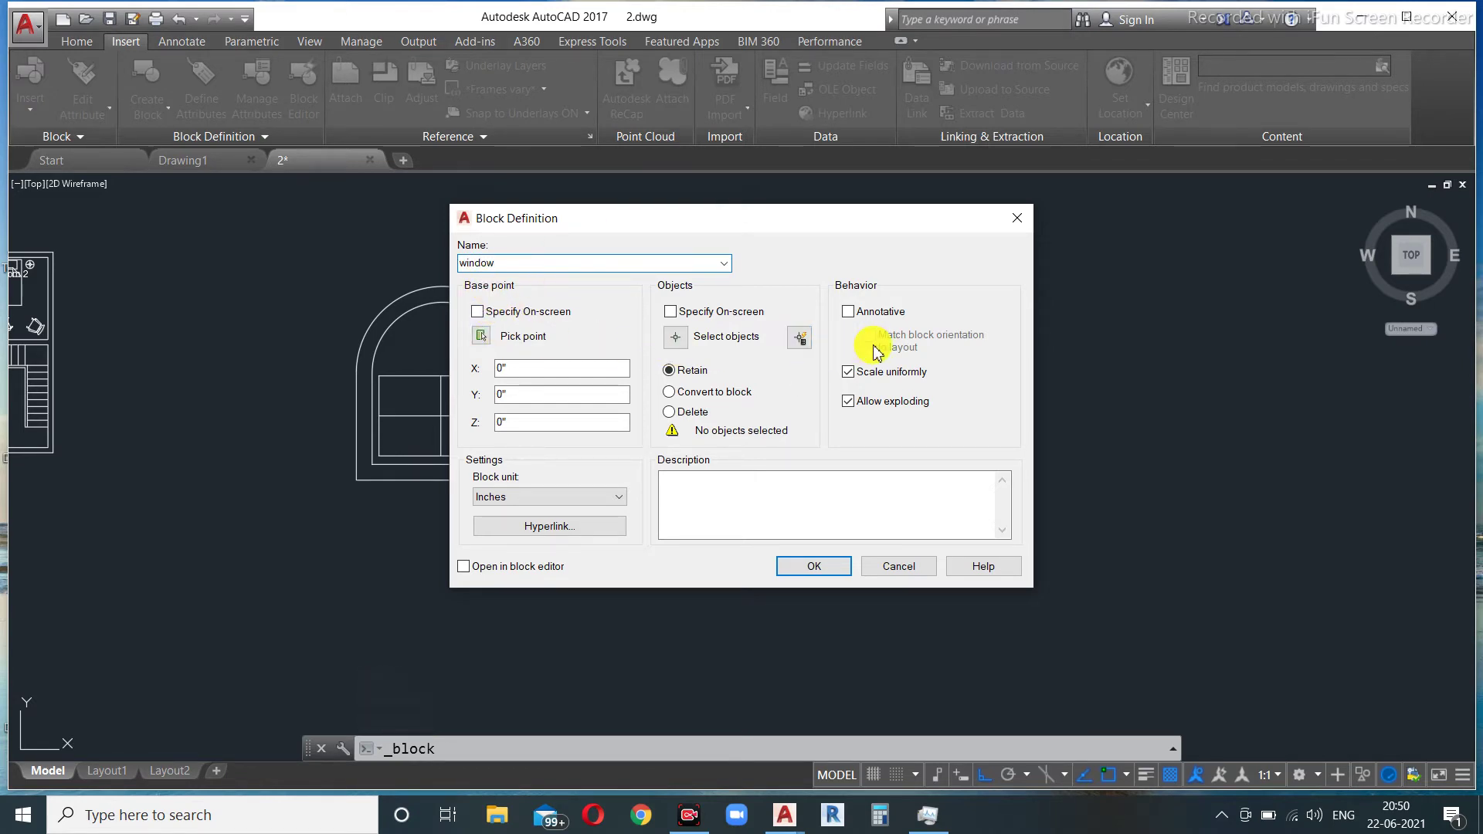
pyautogui.click(477, 311)
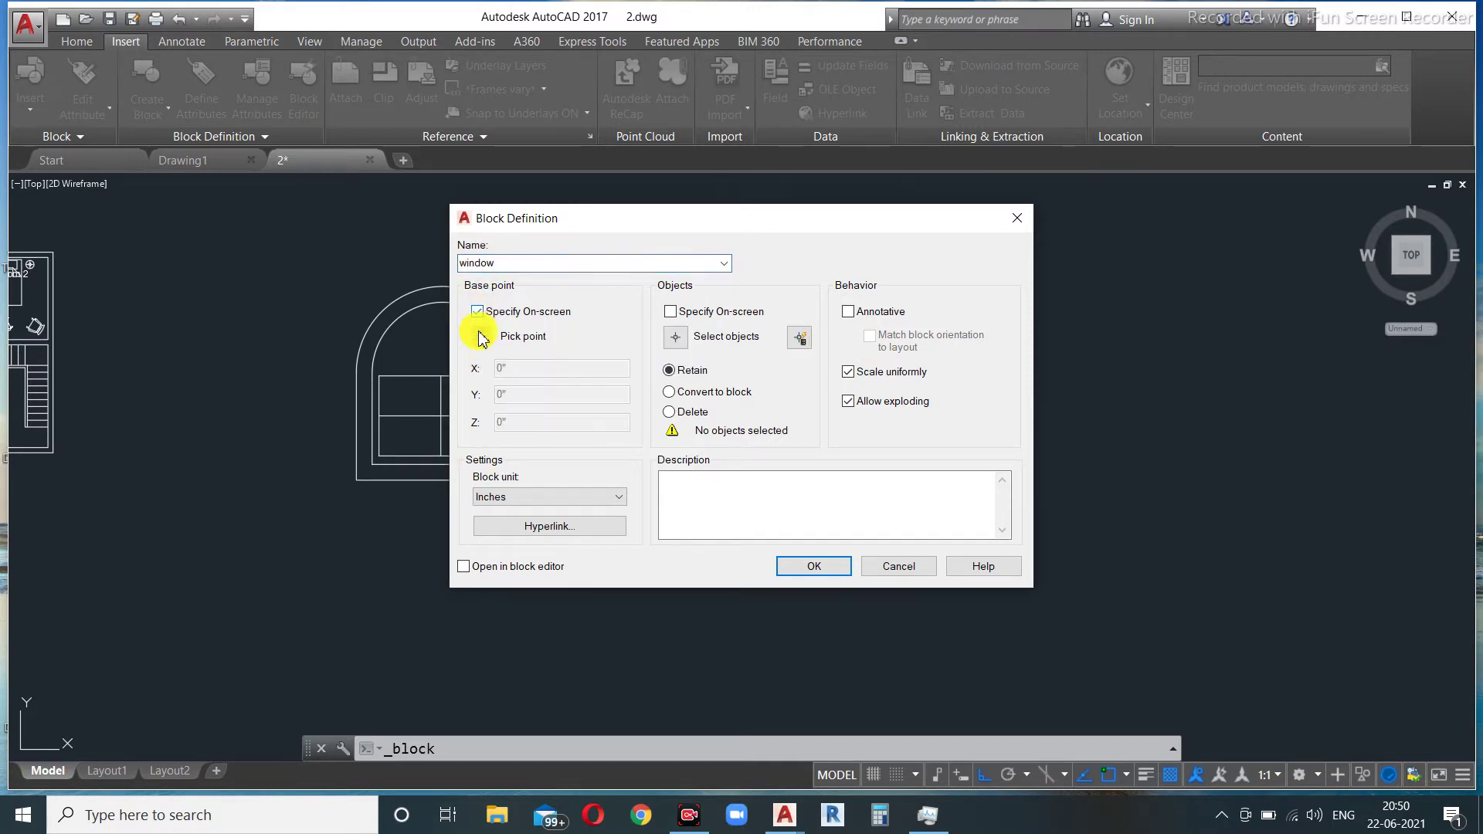
pyautogui.click(477, 311)
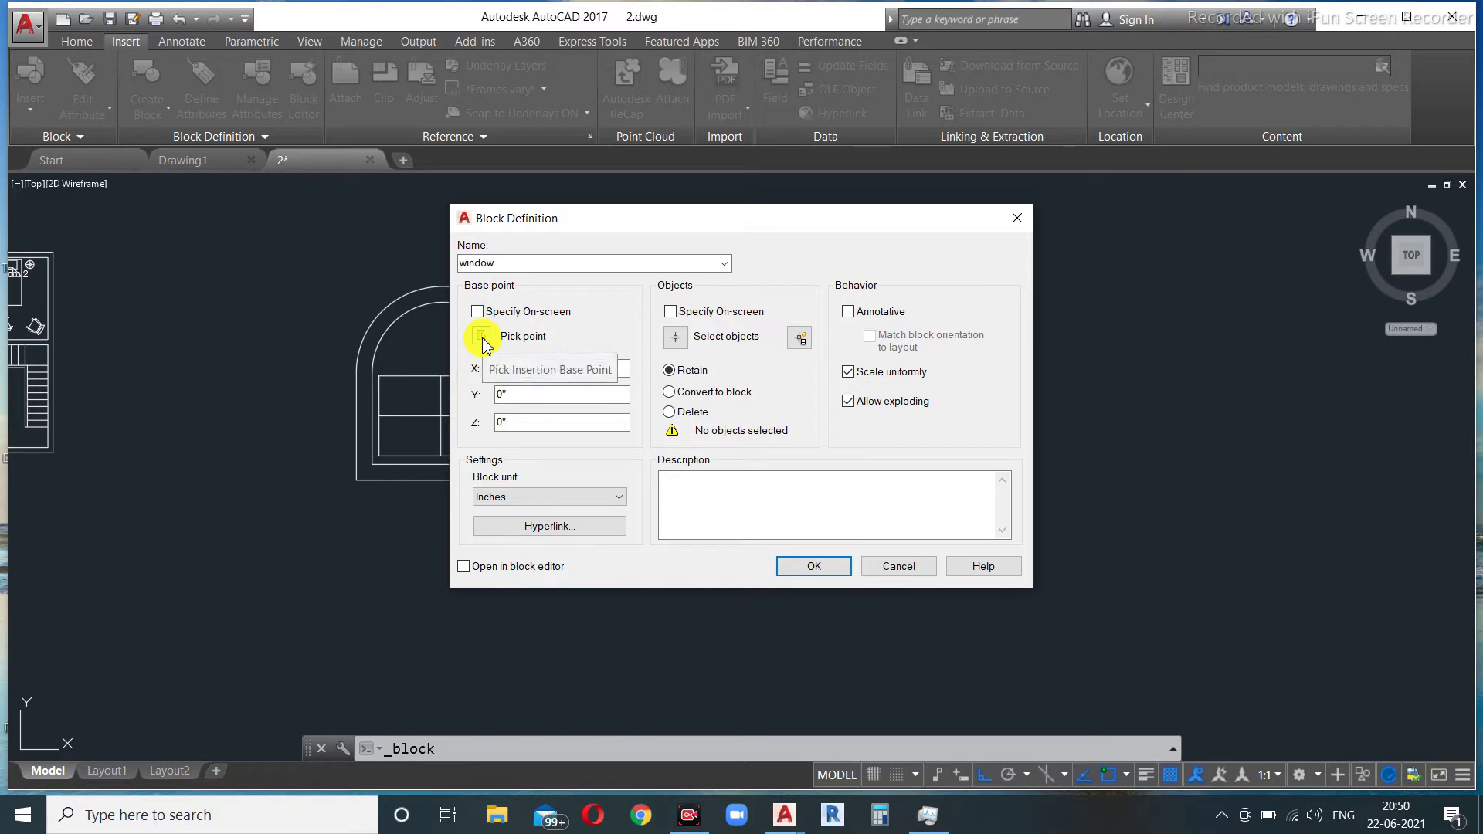
pyautogui.click(482, 337)
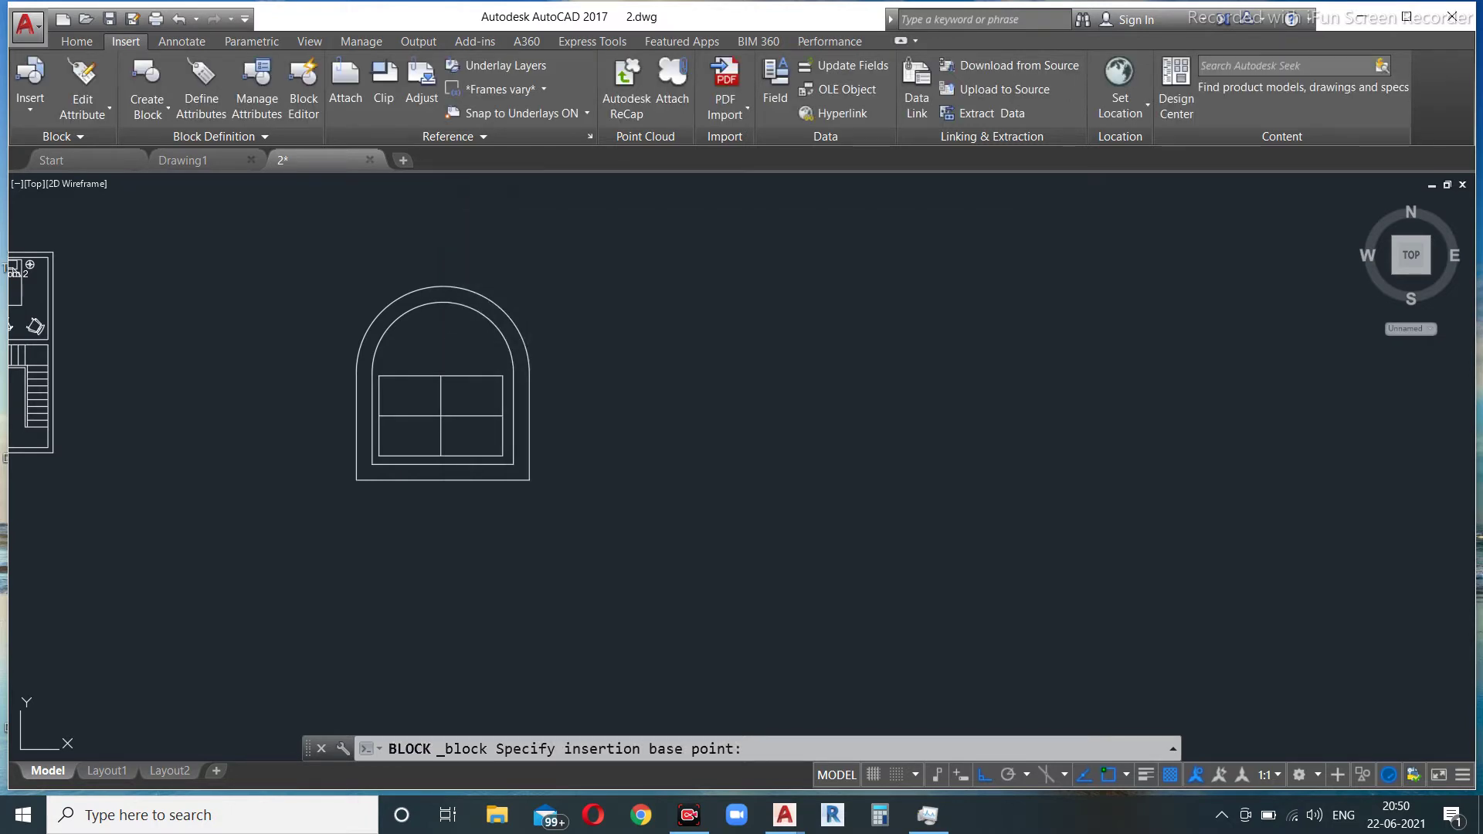
pyautogui.click(356, 476)
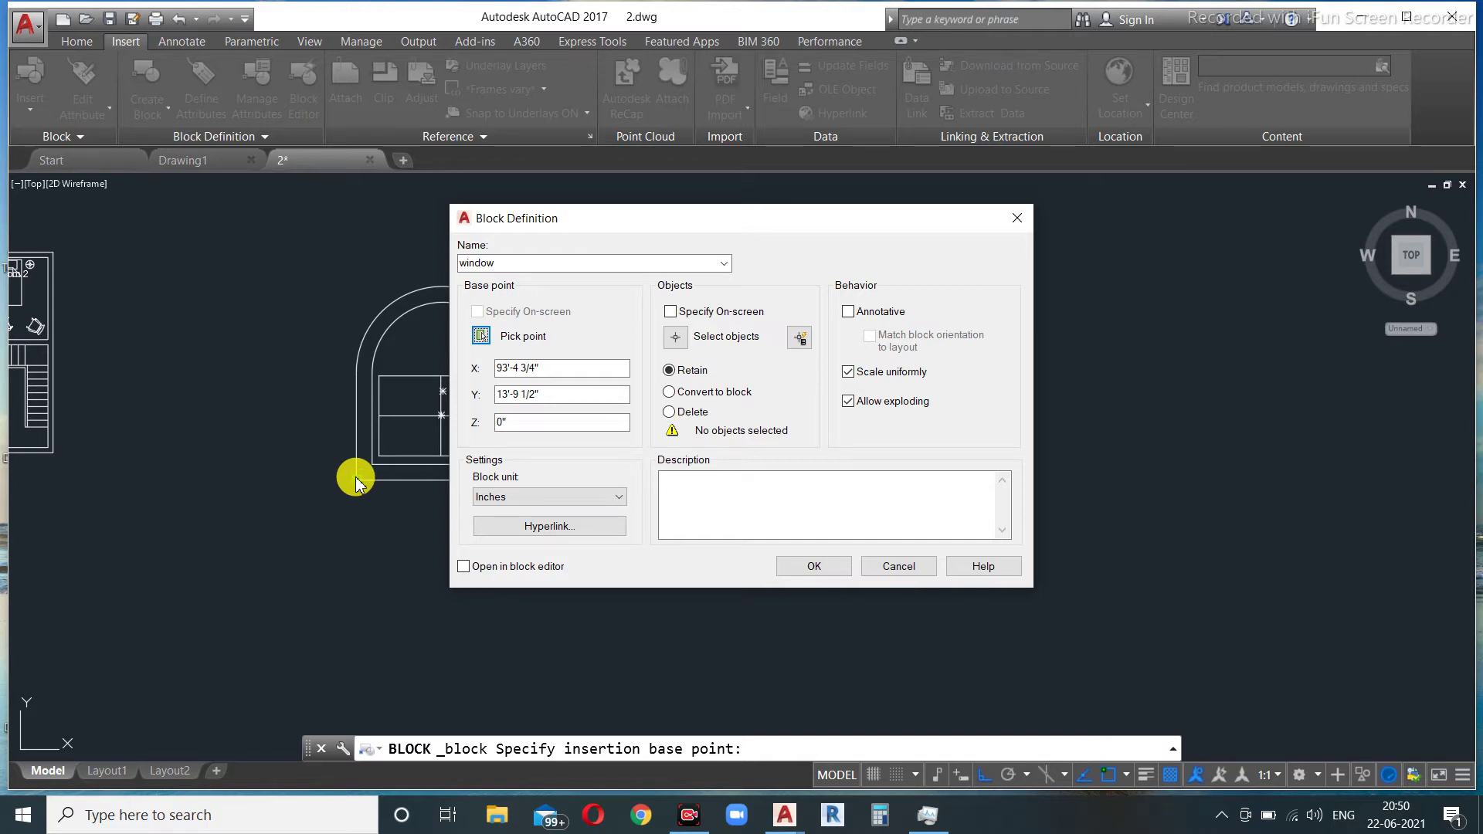
# Step: Select all objects of the arched window for the block and create it with the Retain option
pyautogui.click(678, 337)
pyautogui.click(640, 238)
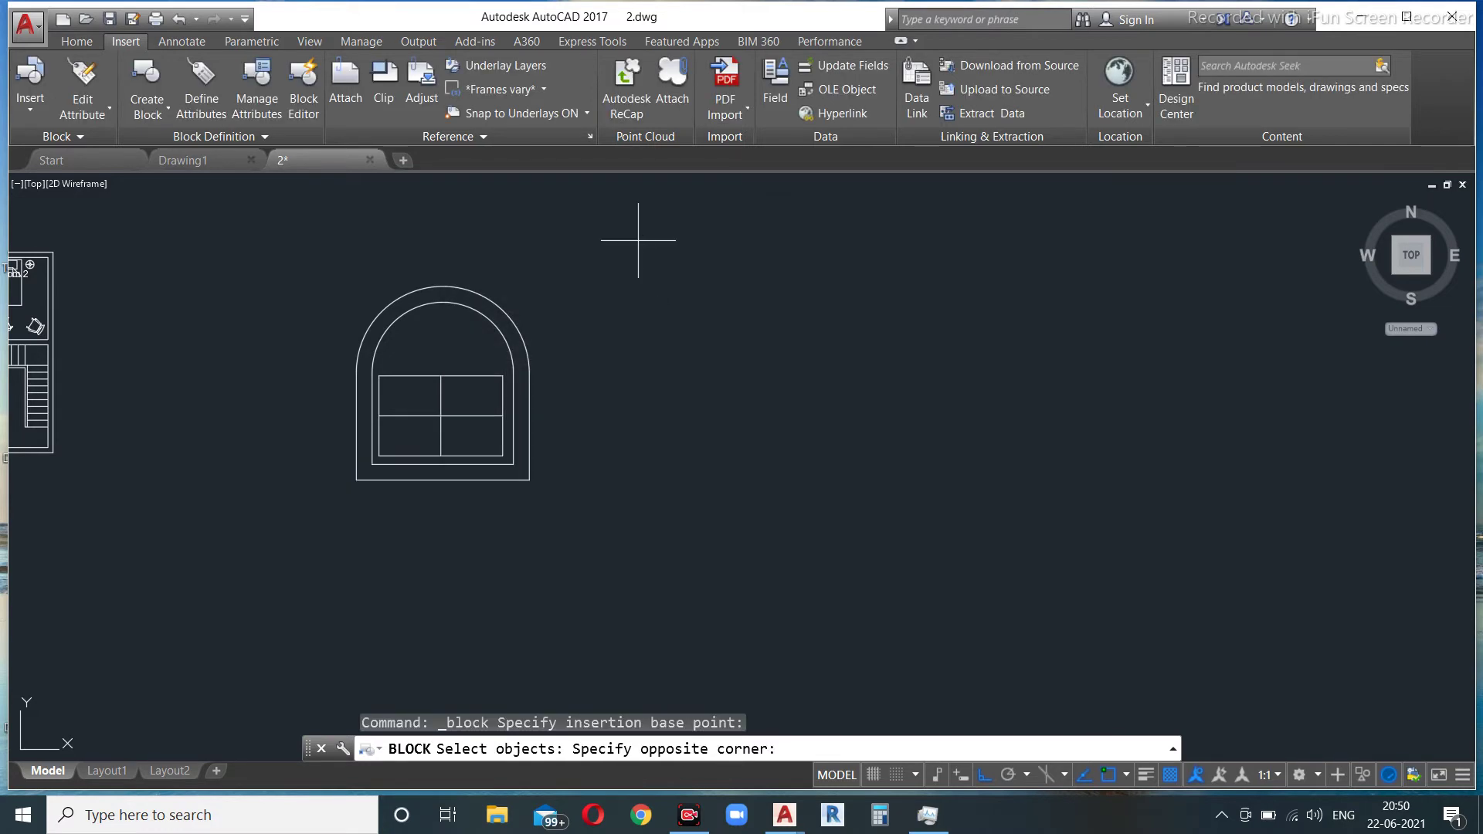
pyautogui.click(243, 562)
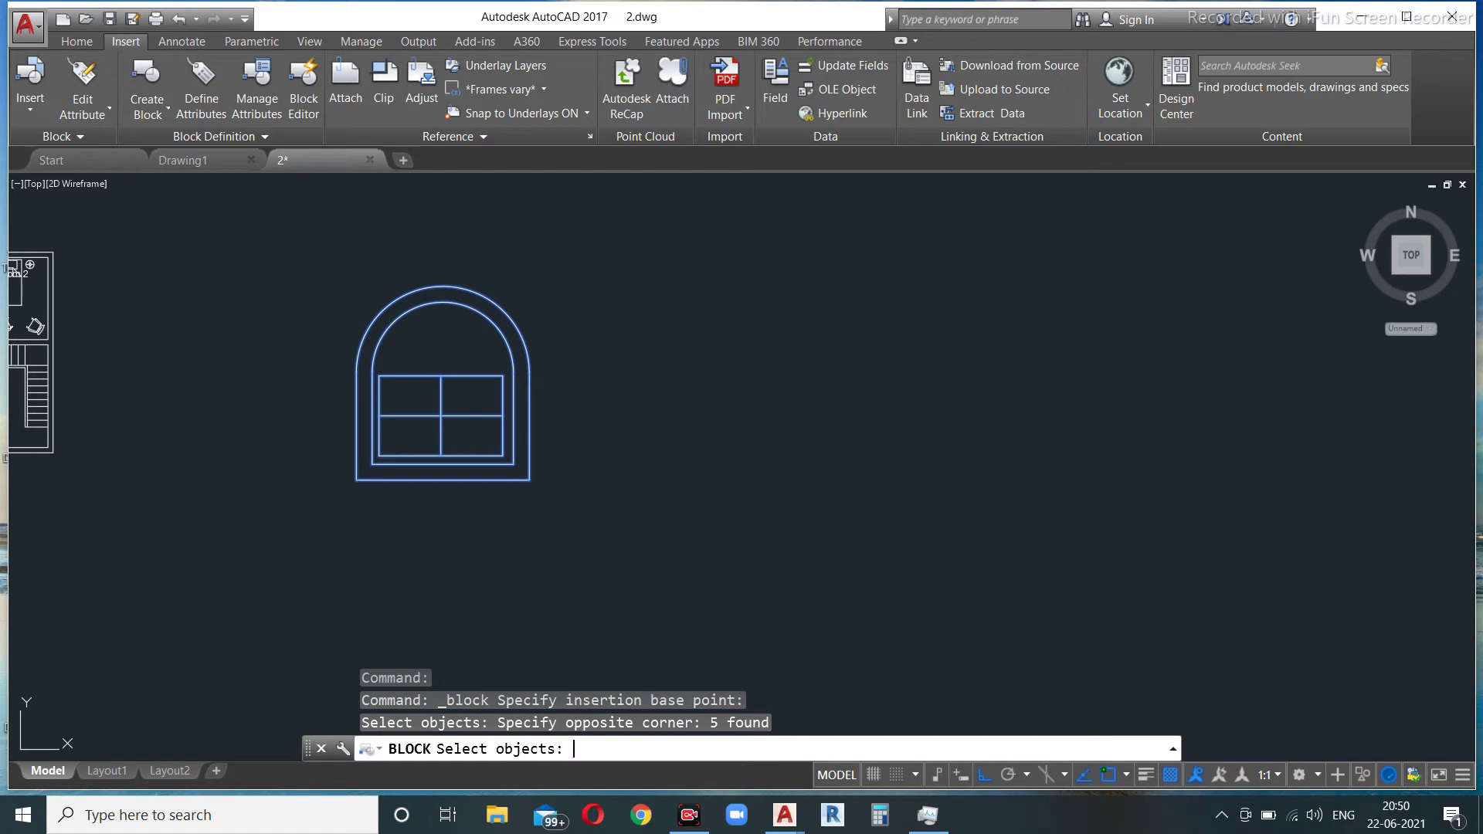
pyautogui.press('Return')
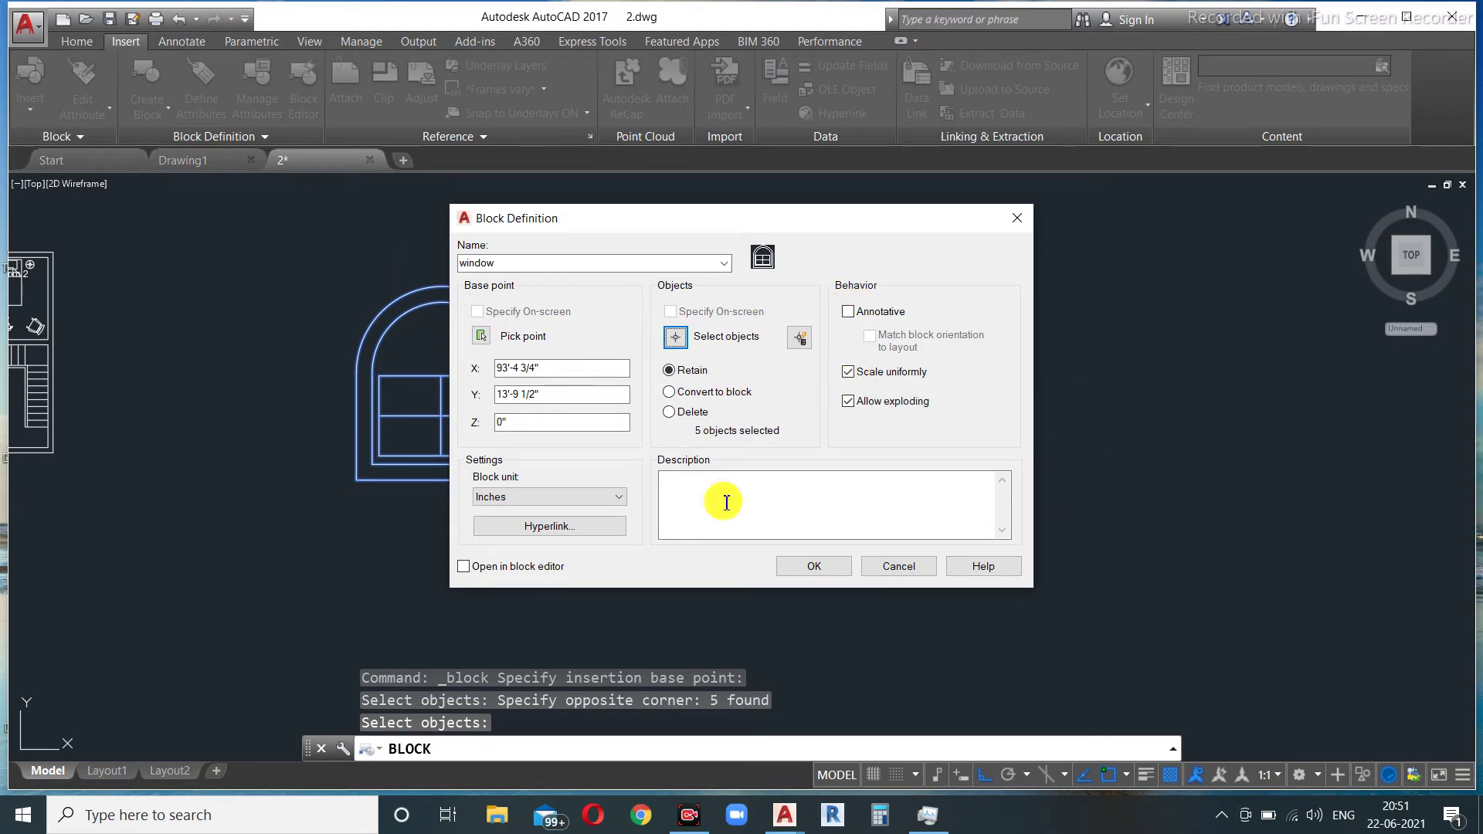
pyautogui.click(807, 568)
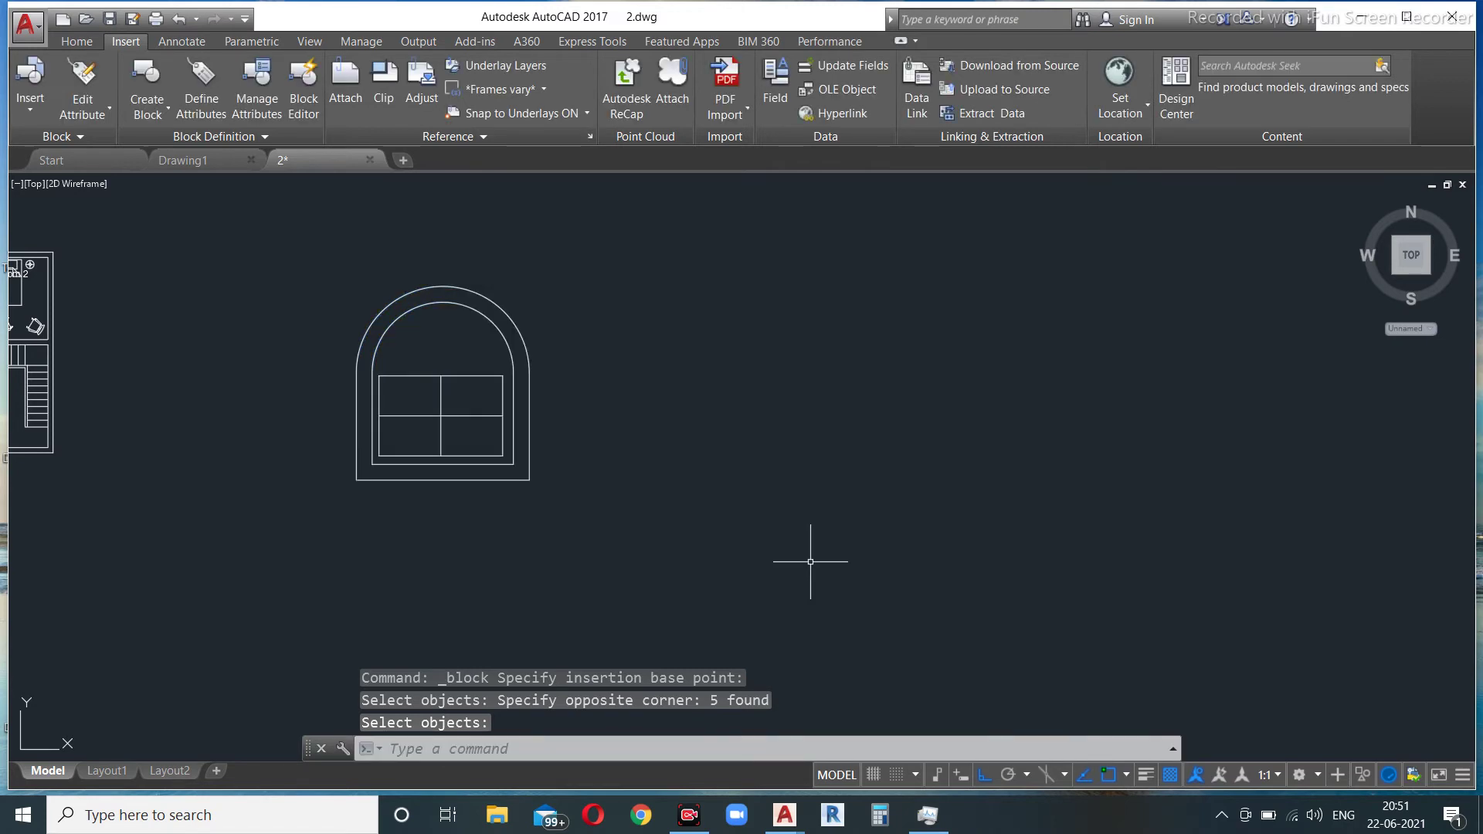
# Step: Select the original window's outlines, rectangle and pane lines one by one to check whether they are separate objects
pyautogui.click(497, 329)
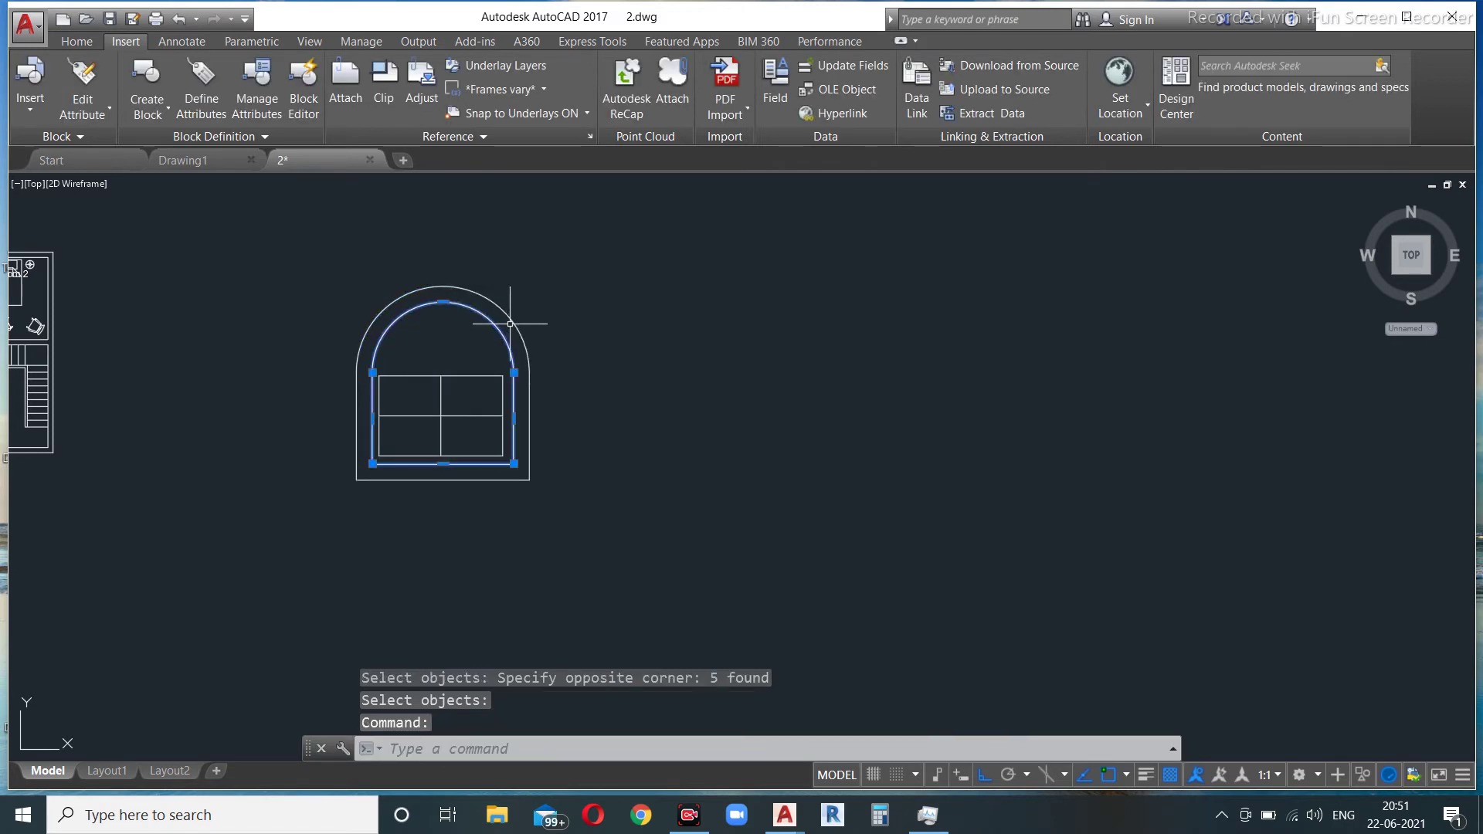
pyautogui.click(511, 319)
pyautogui.click(502, 402)
pyautogui.click(444, 410)
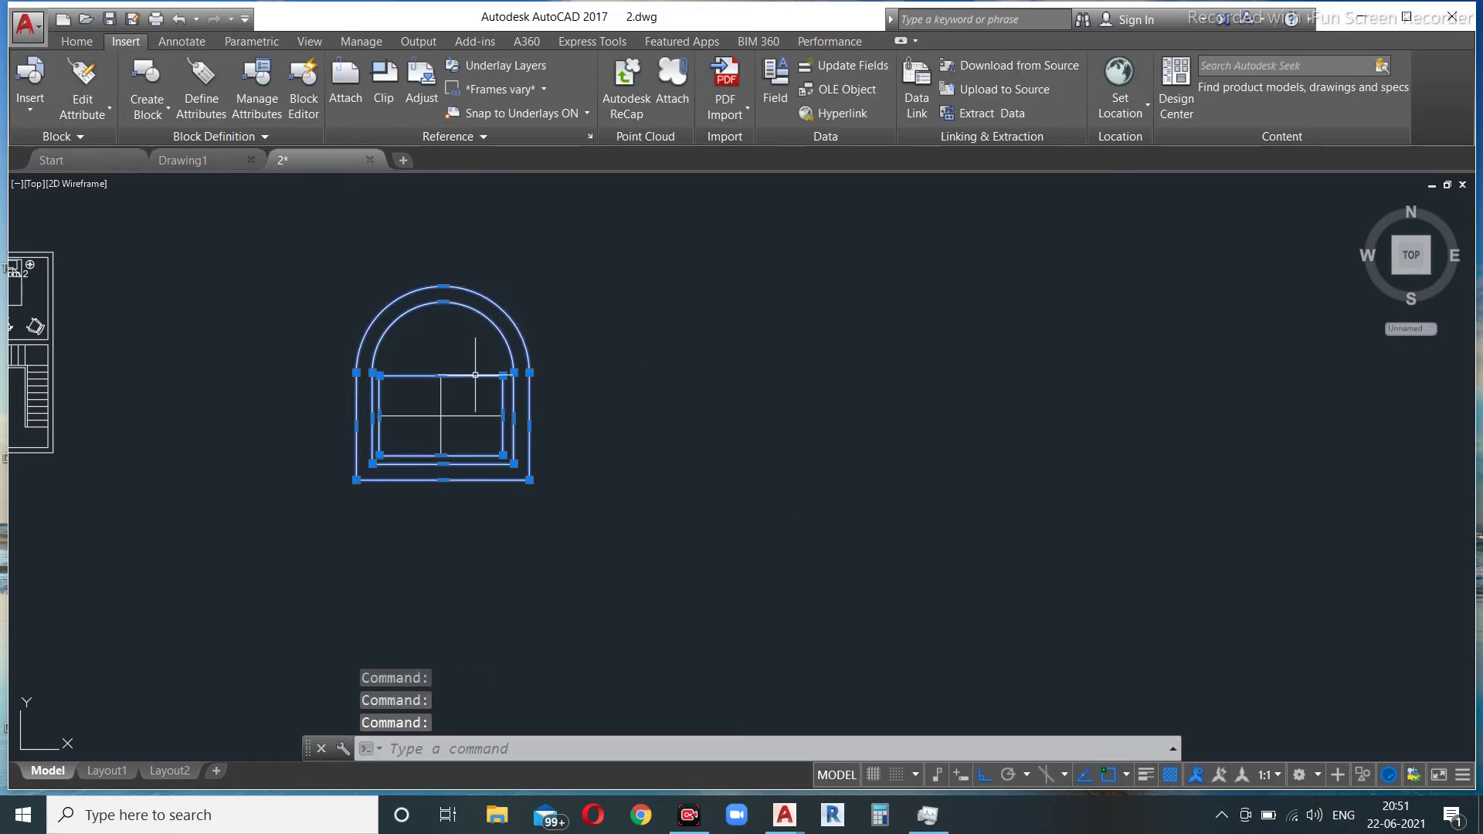
pyautogui.click(446, 410)
pyautogui.press('Escape')
pyautogui.press('Escape')
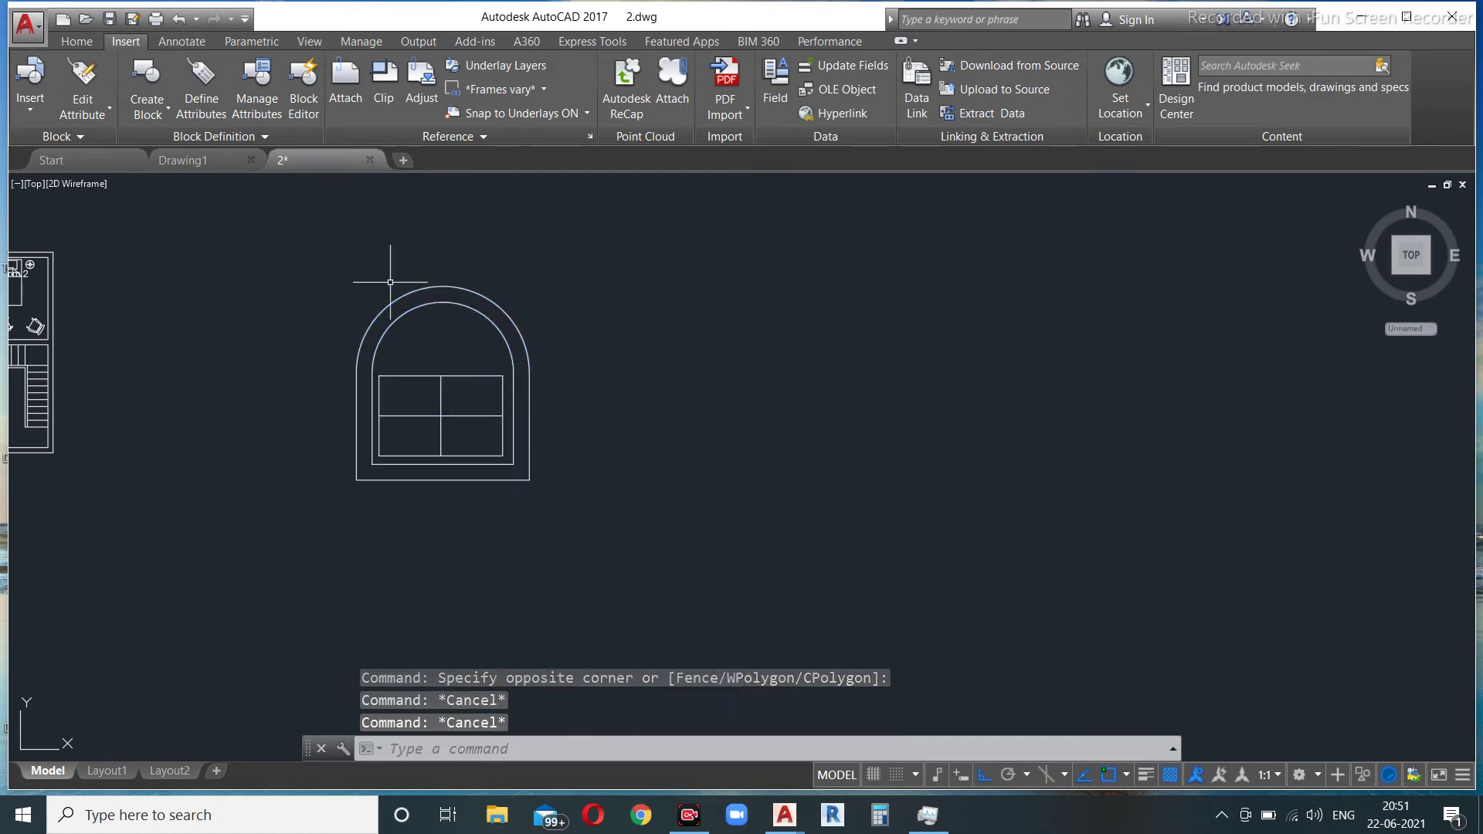
# Step: Insert the "window" block in the empty space to the right of the original arched window
pyautogui.click(76, 41)
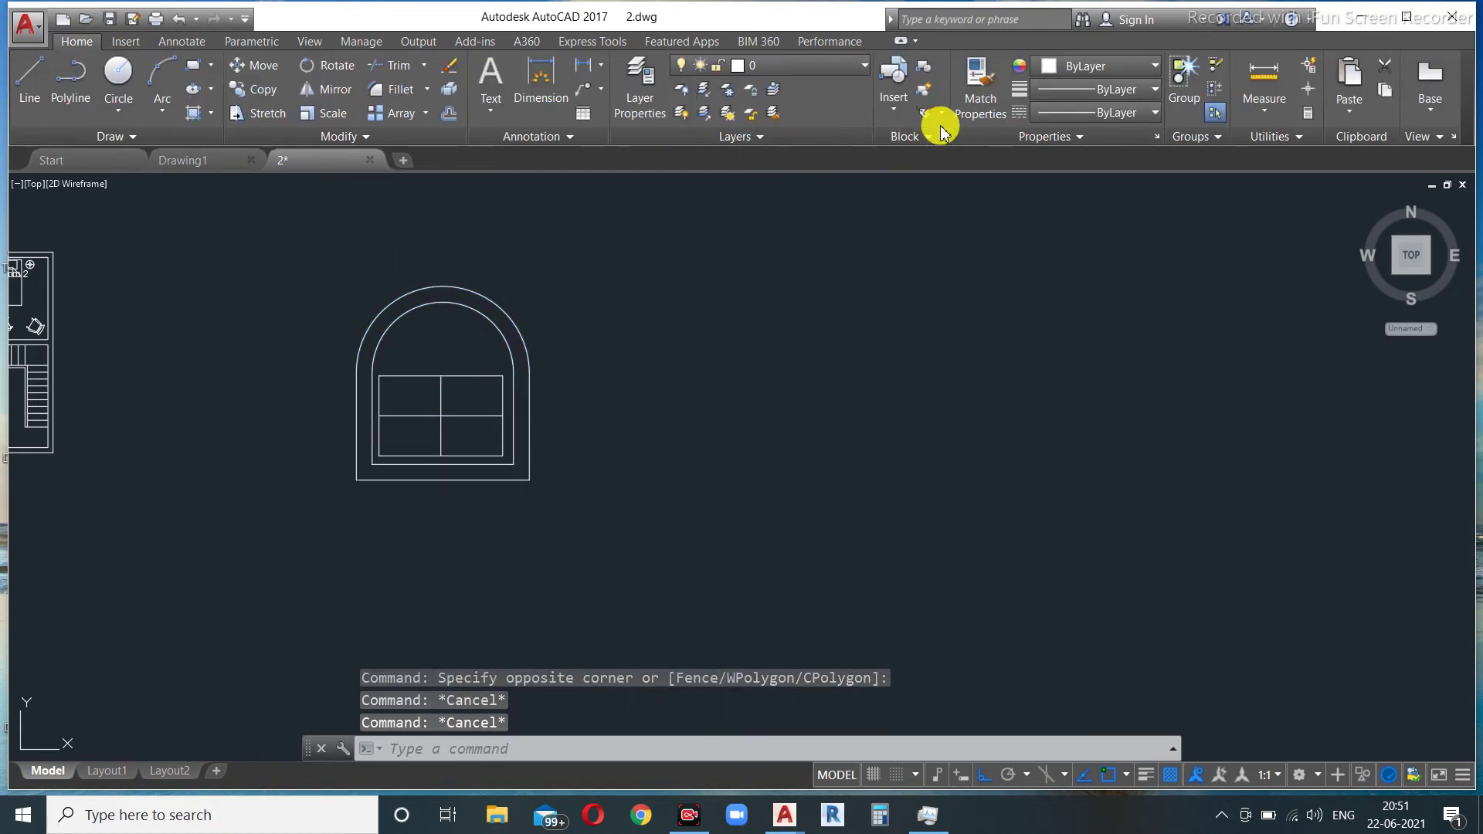
pyautogui.click(892, 104)
pyautogui.scroll(-2, 919, 197)
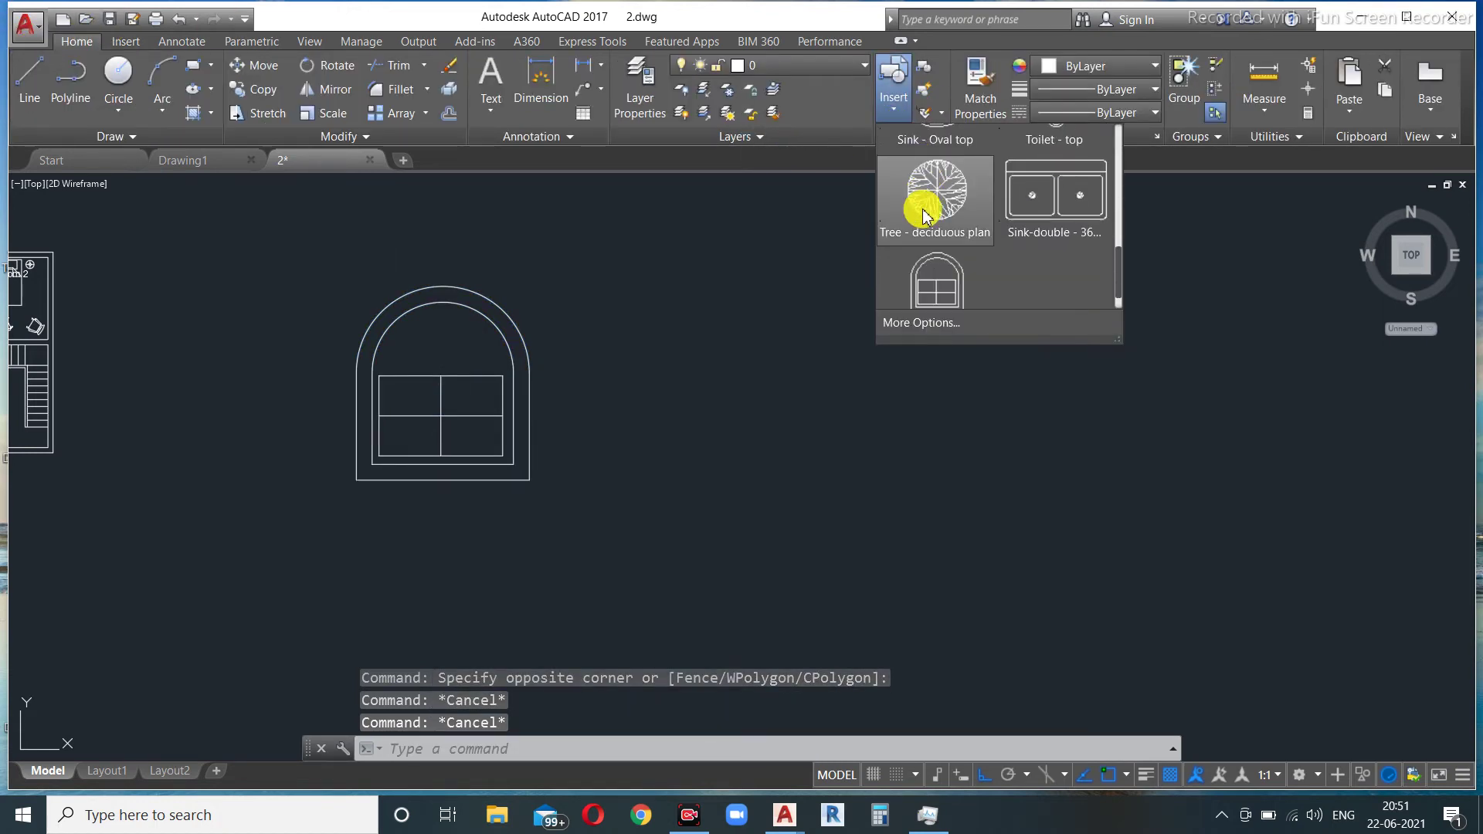
pyautogui.click(927, 282)
pyautogui.click(633, 483)
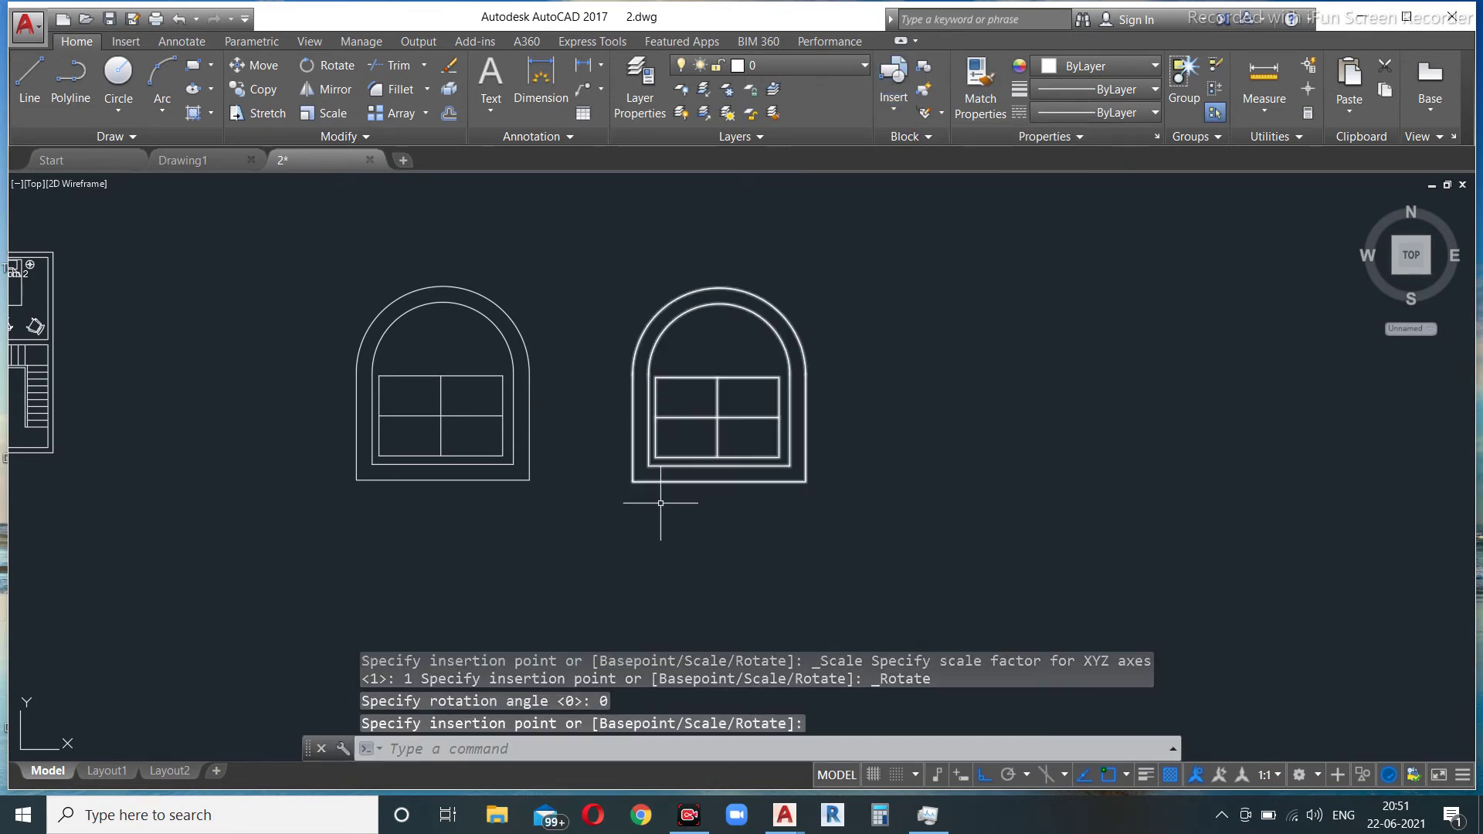
# Step: Move the inserted window block up and to the right by its base point grip
pyautogui.click(689, 479)
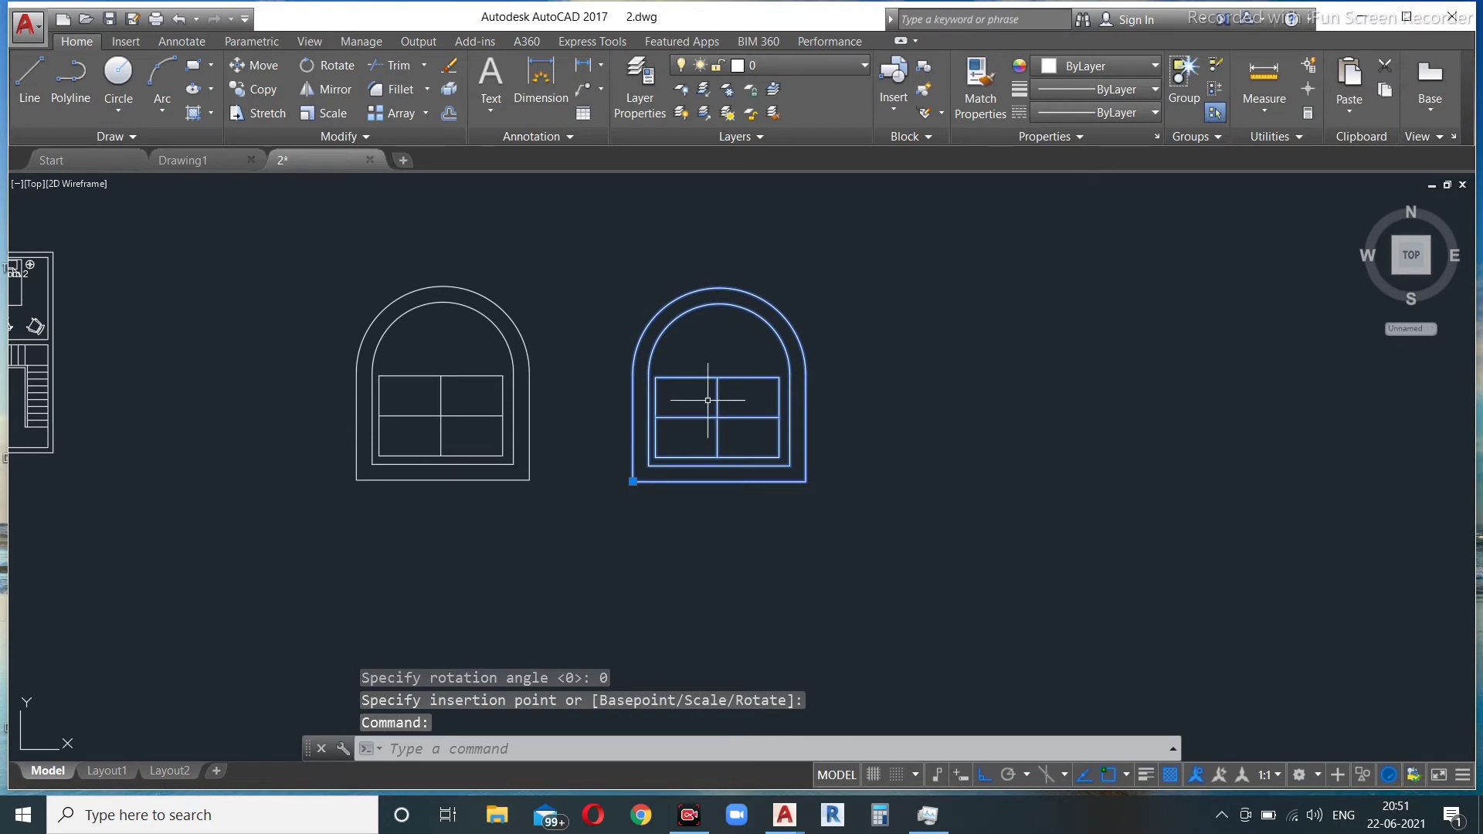
pyautogui.click(633, 480)
pyautogui.click(718, 417)
pyautogui.press('Escape')
pyautogui.press('Escape')
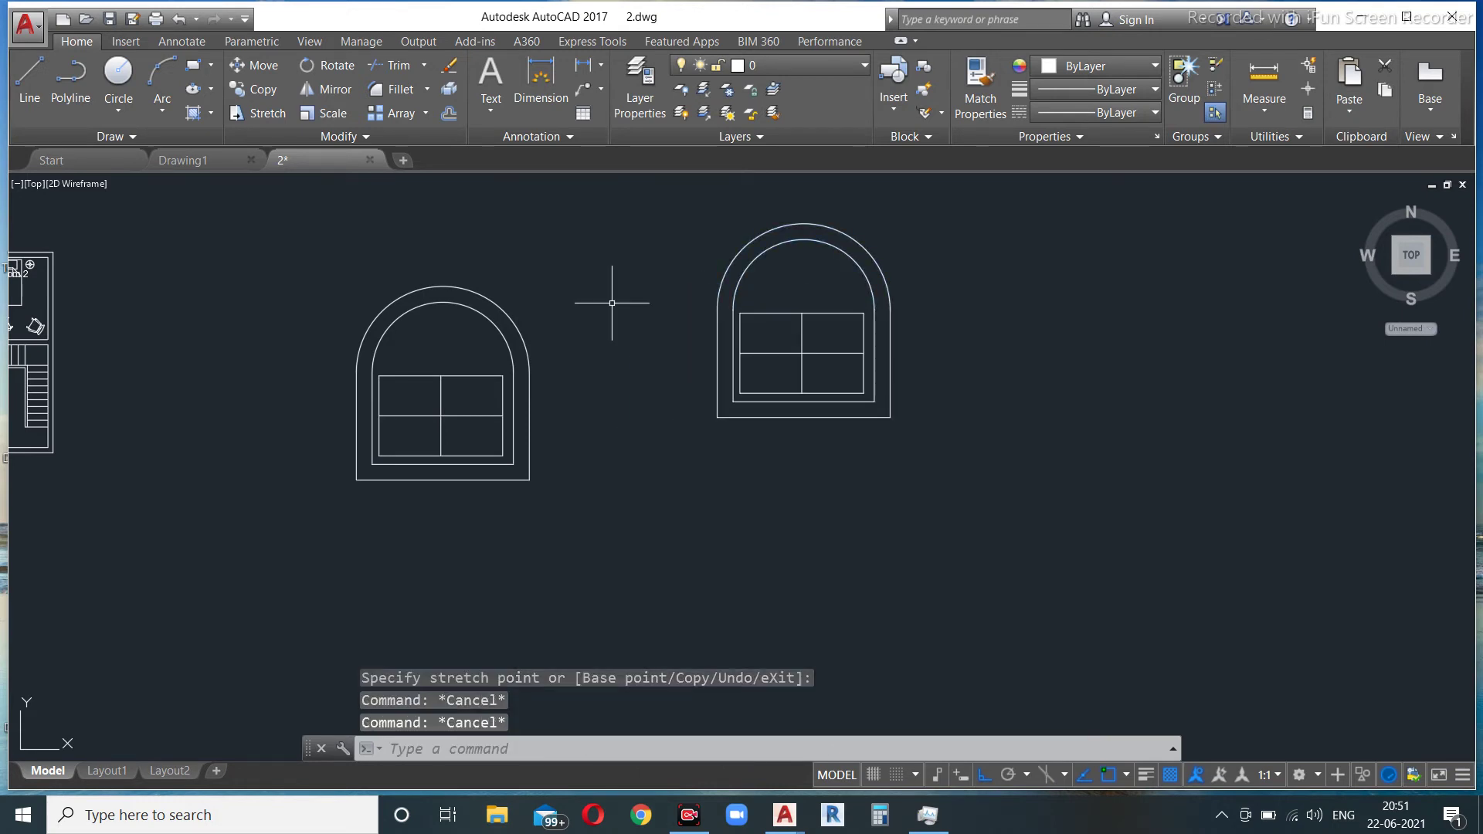
pyautogui.click(594, 274)
pyautogui.click(270, 506)
pyautogui.press('Escape')
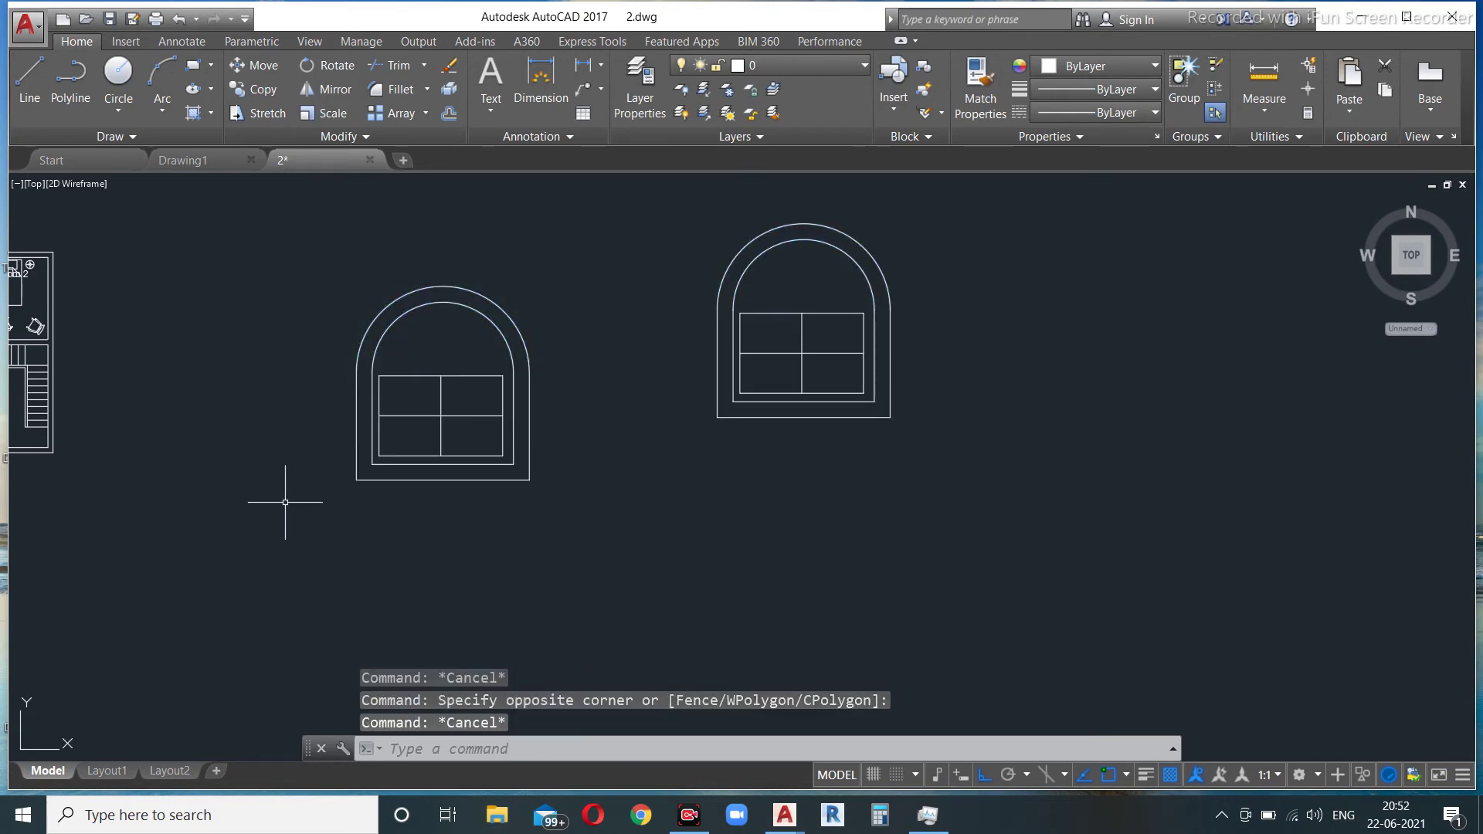
# Step: Start a block definition named "window2" with its base point at the midpoint of the pane rectangle's top edge in the original window
pyautogui.write('b')
pyautogui.press('Return')
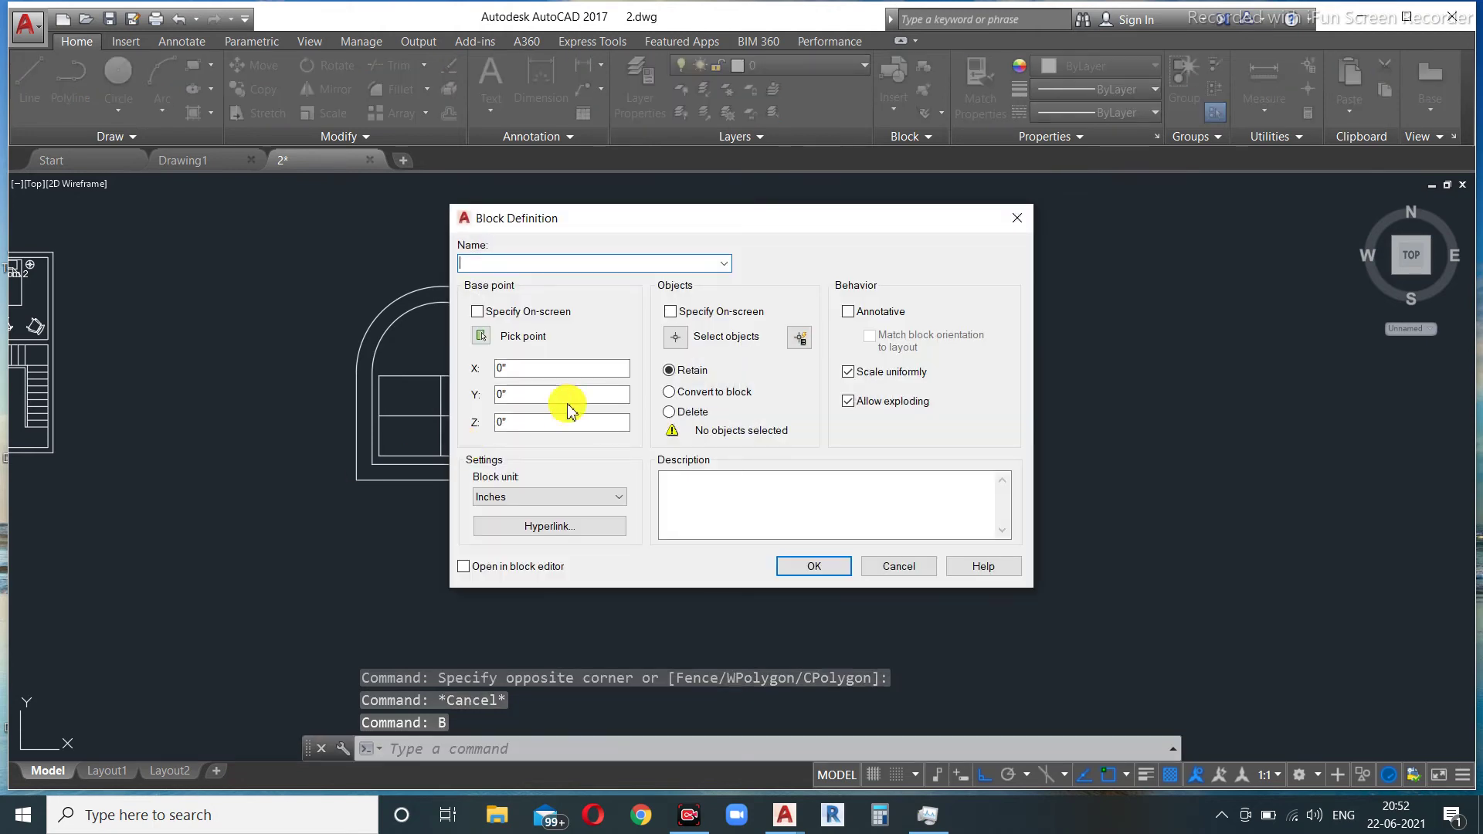
pyautogui.write('wind')
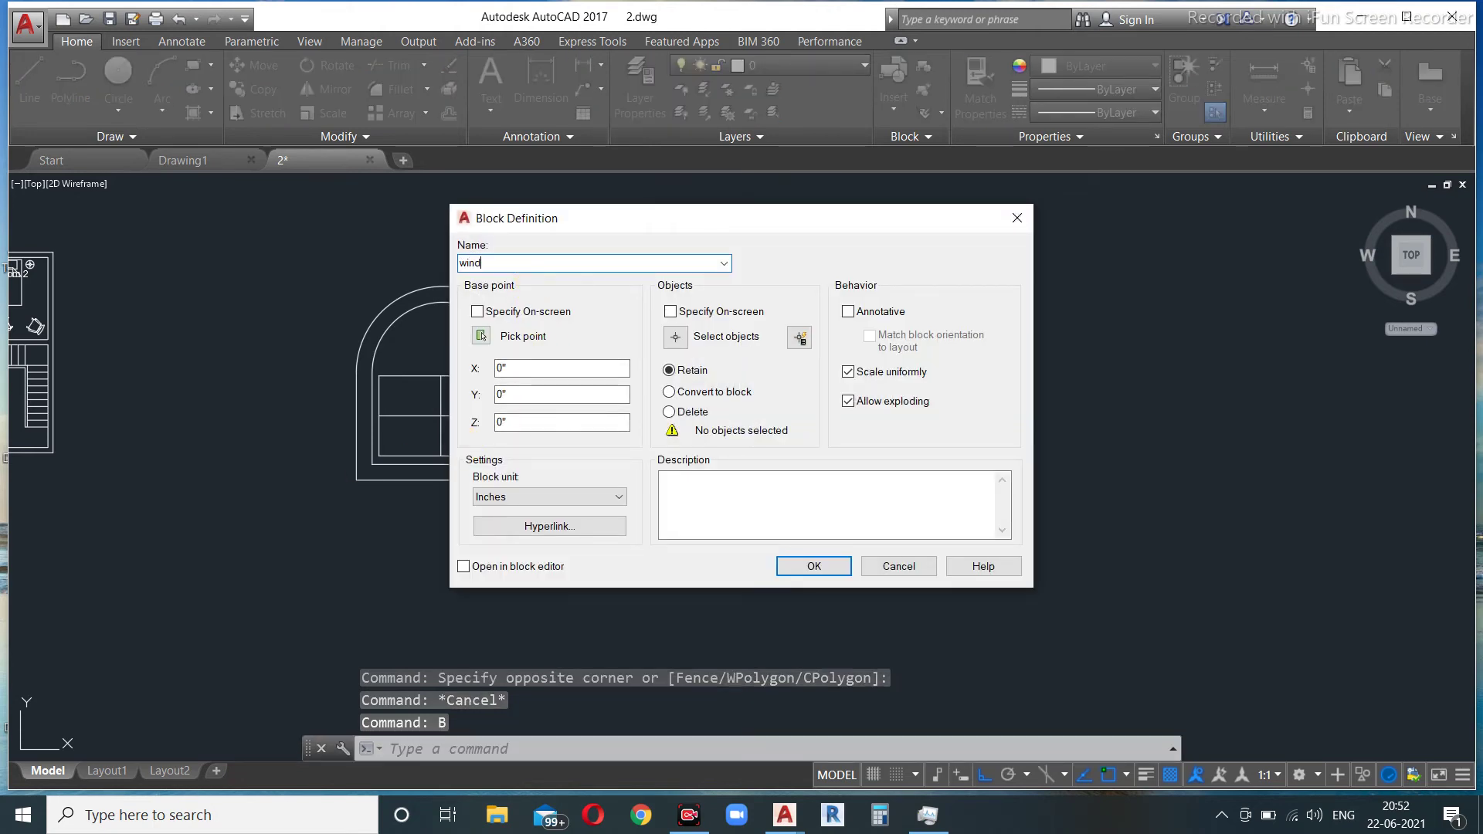
pyautogui.write('ow')
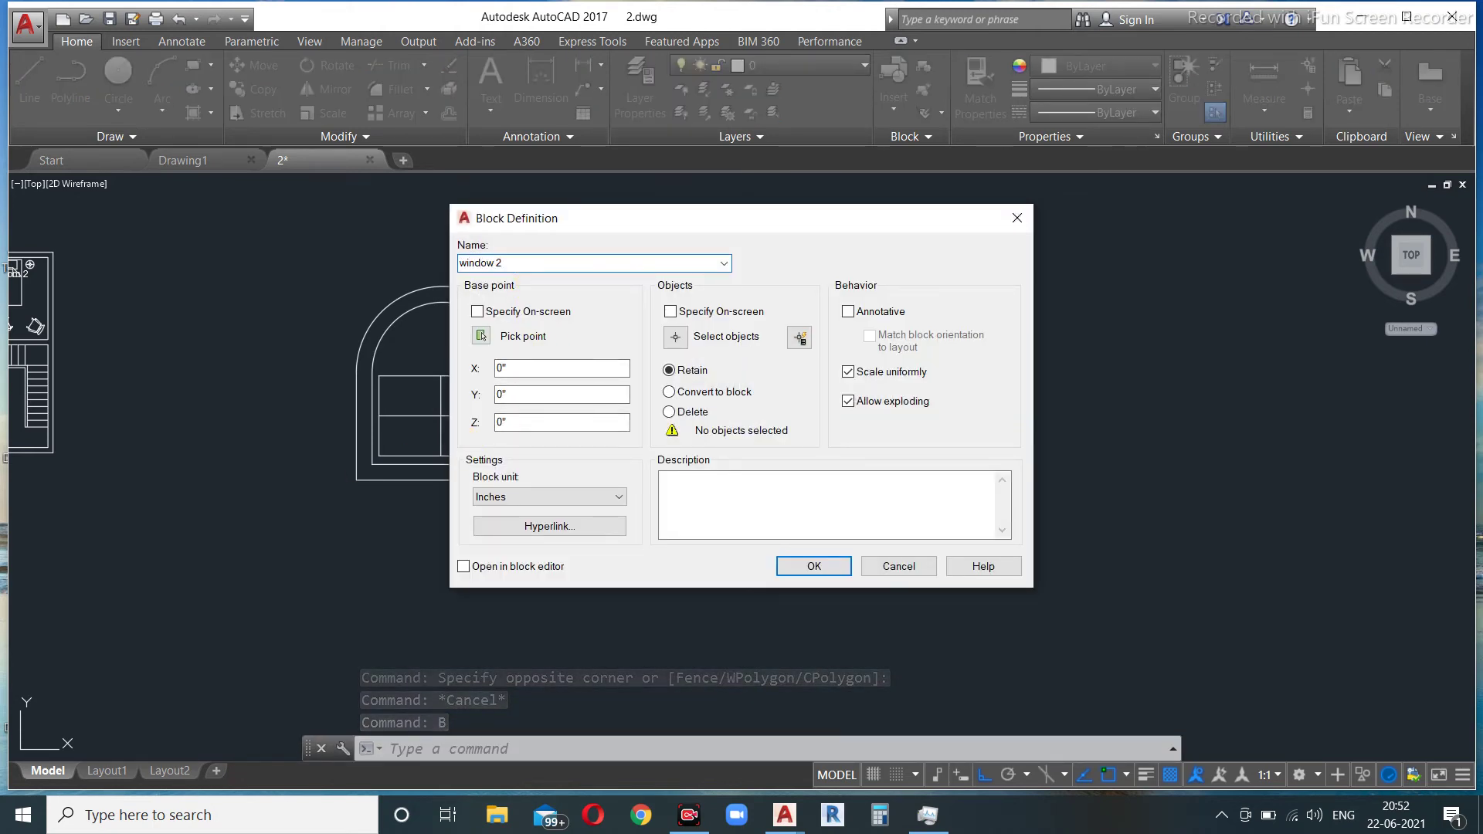
pyautogui.write(' 2')
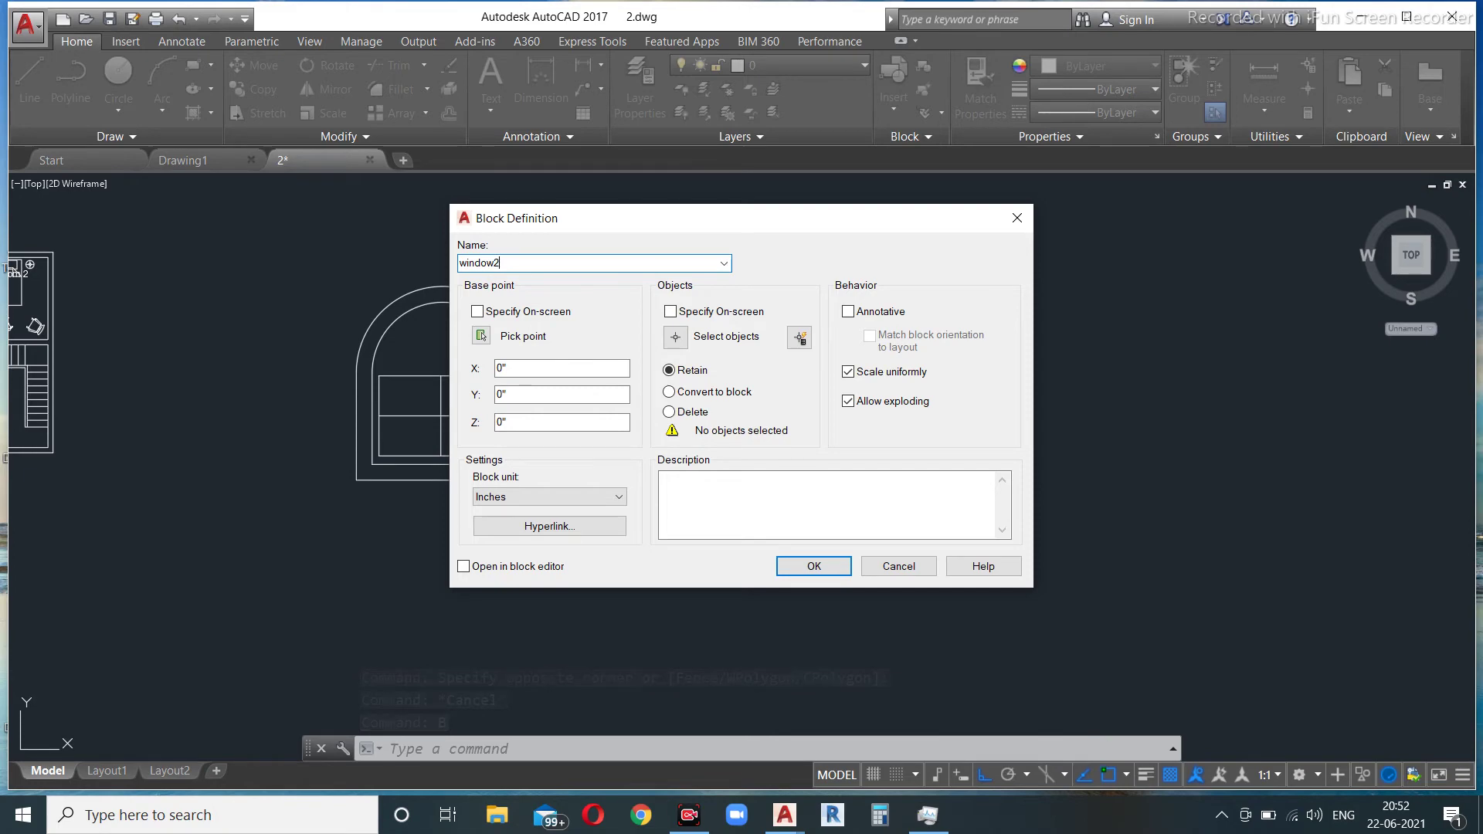
pyautogui.click(481, 336)
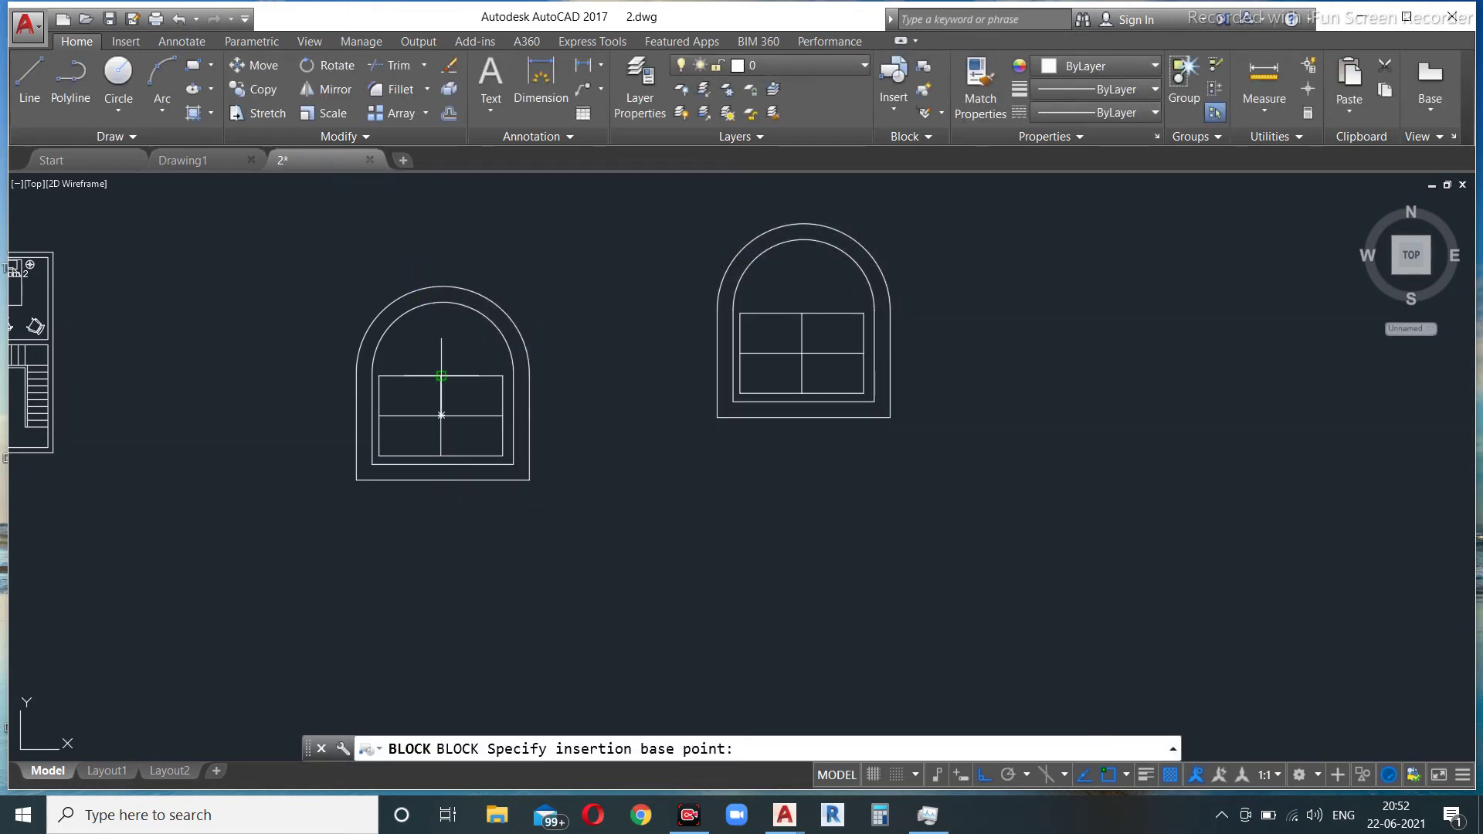
pyautogui.click(441, 415)
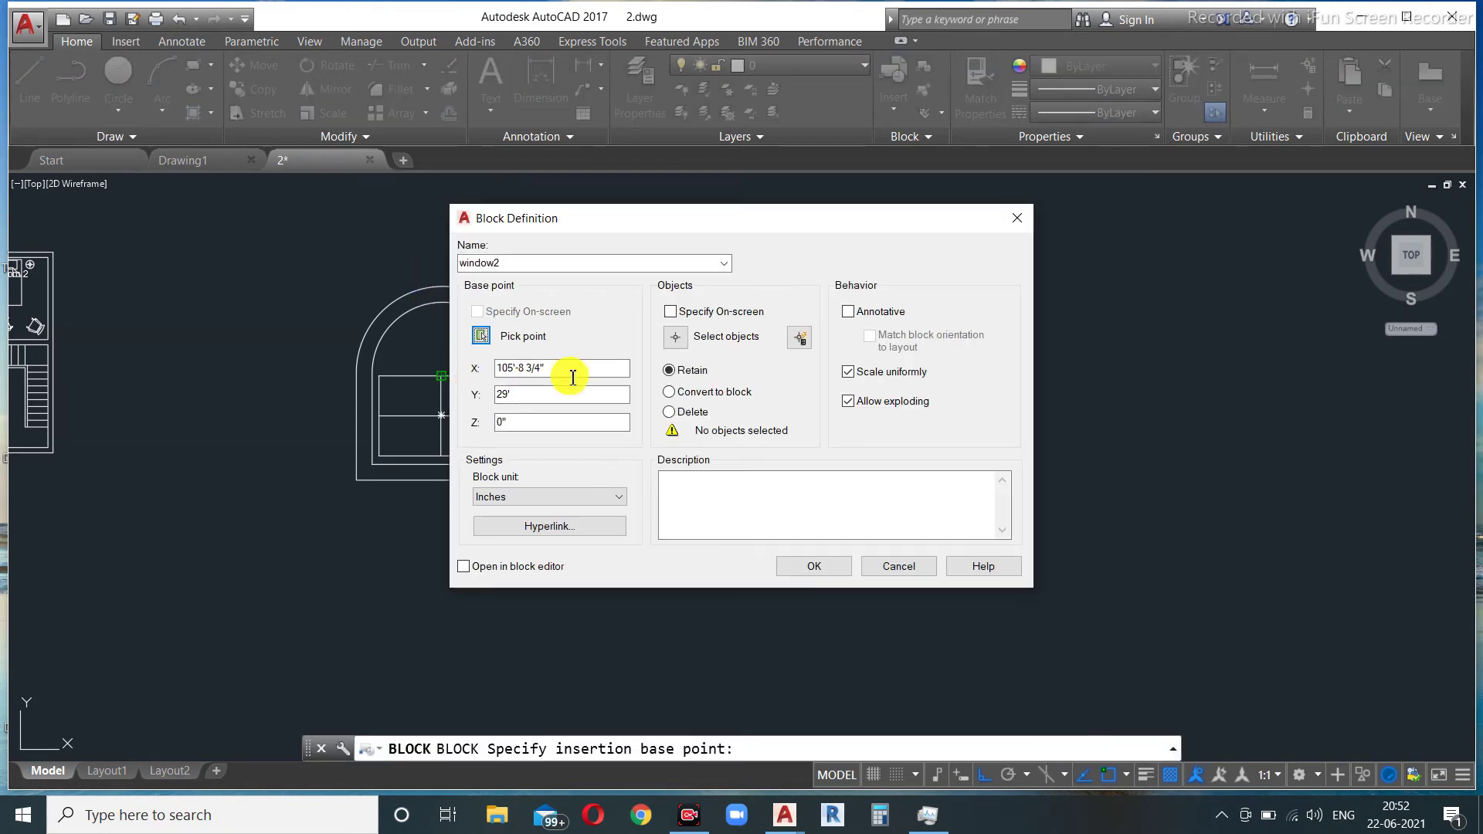
# Step: Set the source objects to Convert to block and select all objects of the original window
pyautogui.click(669, 392)
pyautogui.click(675, 337)
pyautogui.click(560, 263)
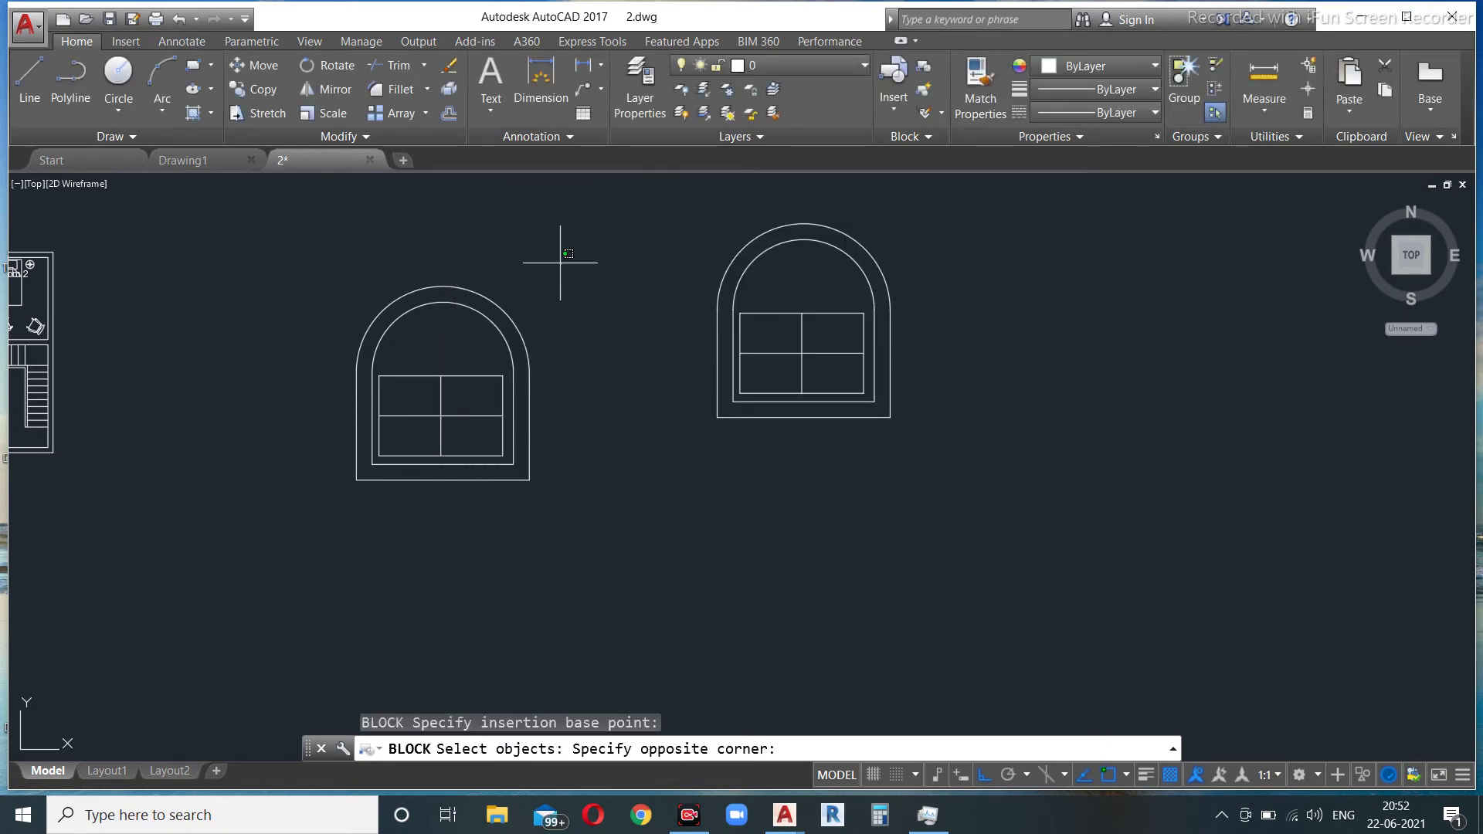
pyautogui.click(336, 509)
pyautogui.press('Return')
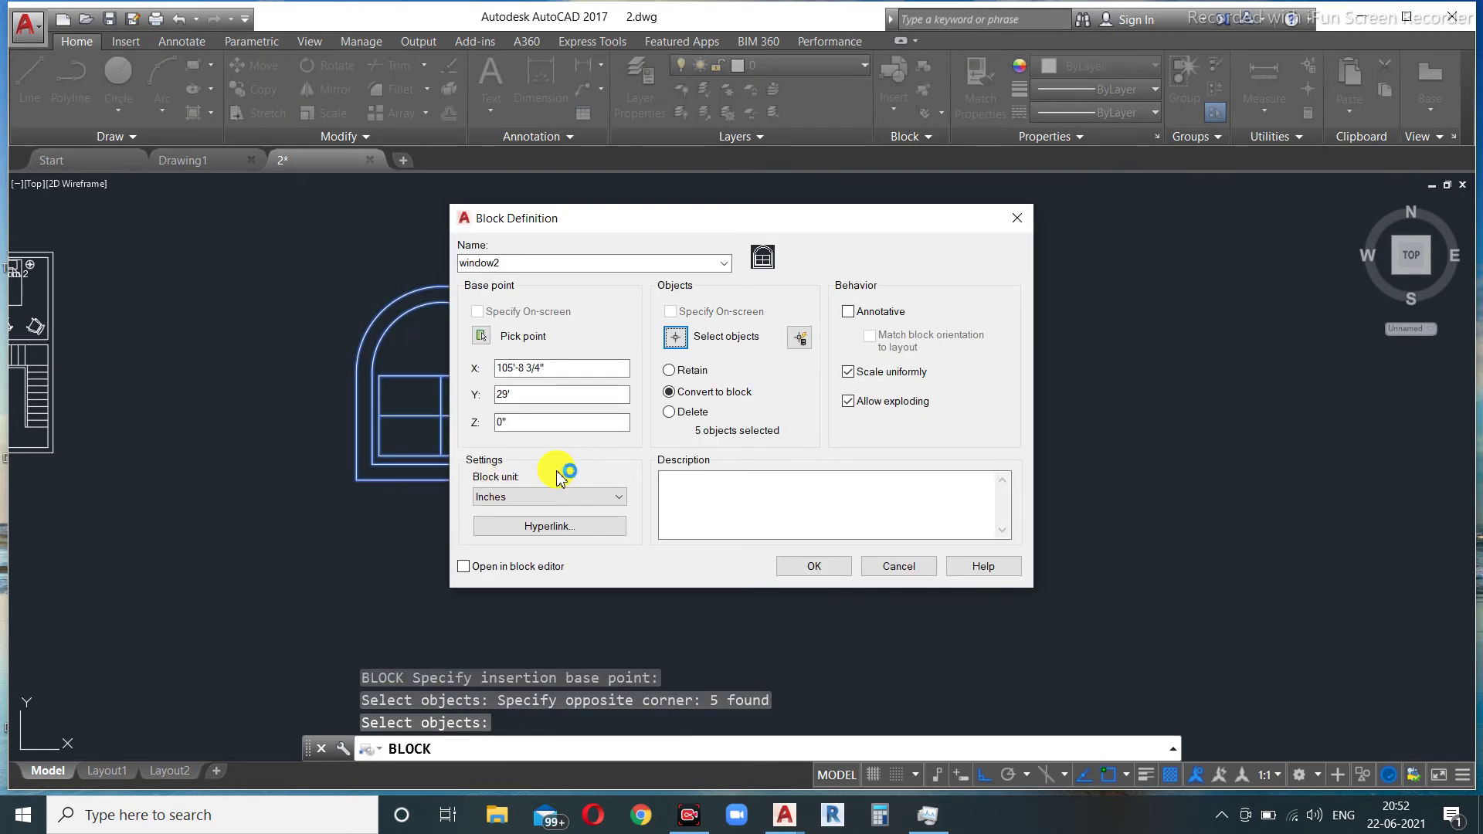
# Step: Turn off uniform scaling, create the "window2" block, and select the original window to check its conversion
pyautogui.click(686, 395)
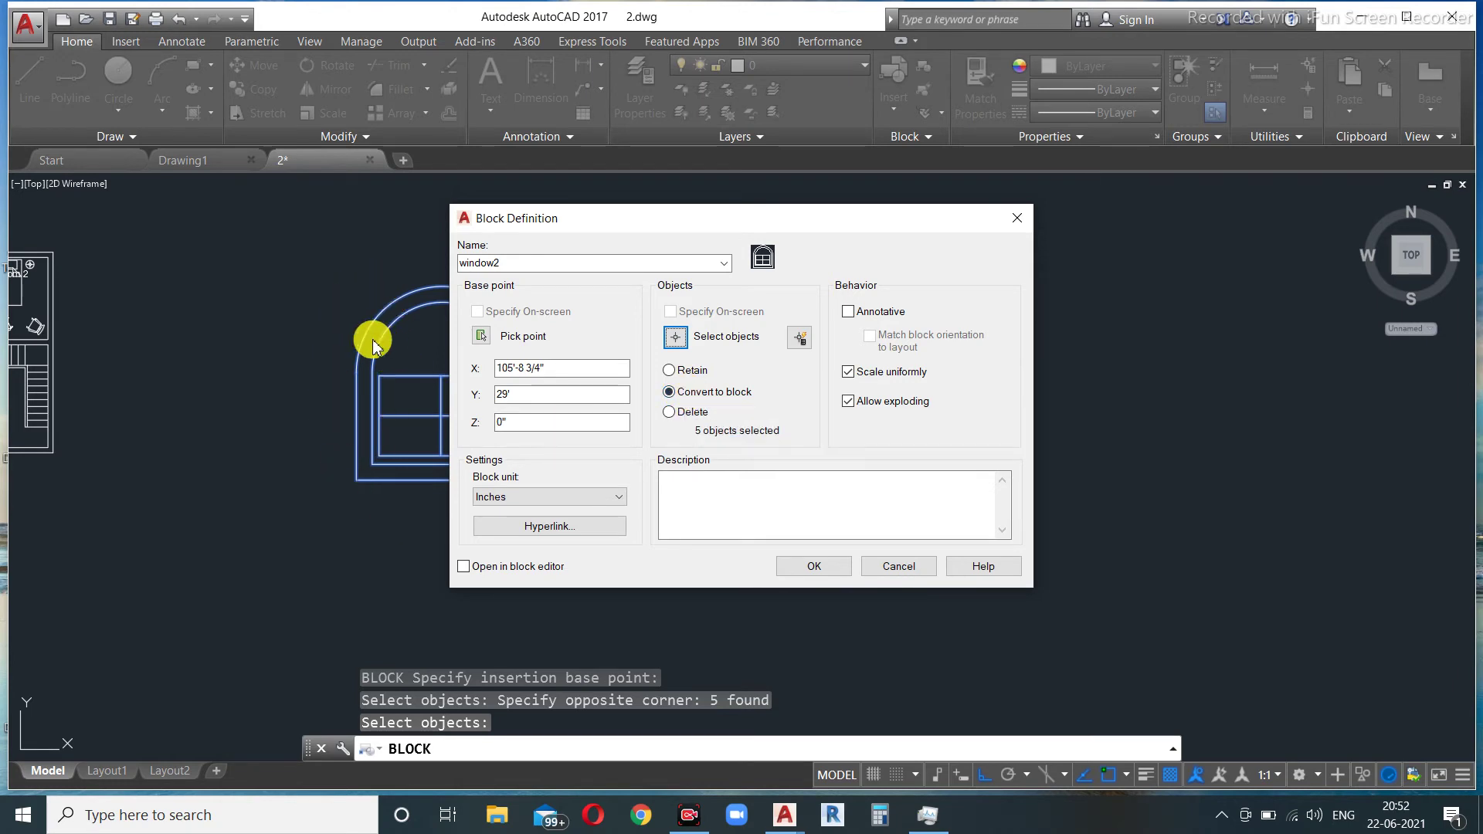
pyautogui.click(848, 373)
pyautogui.click(759, 487)
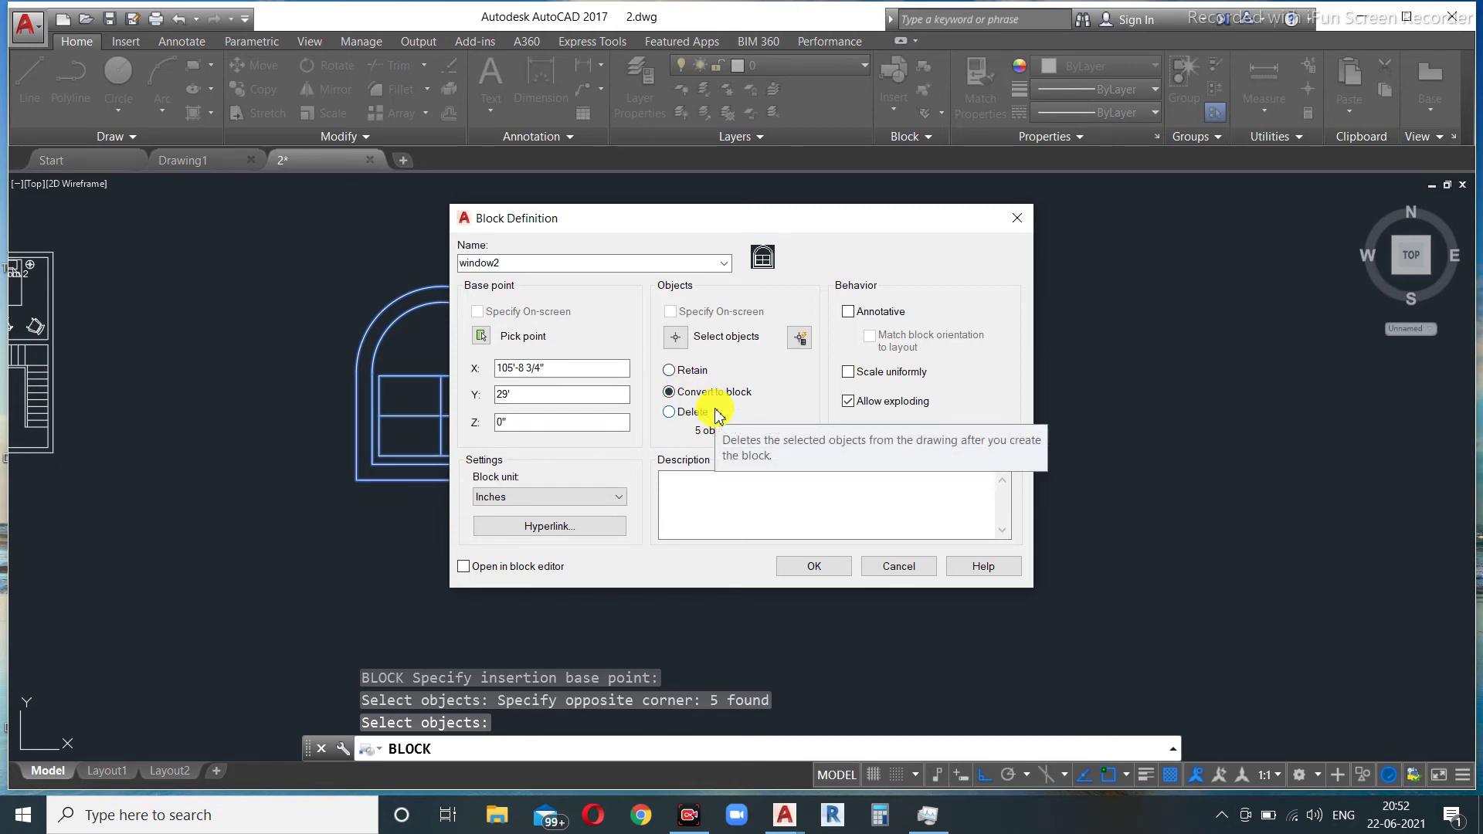
pyautogui.click(825, 567)
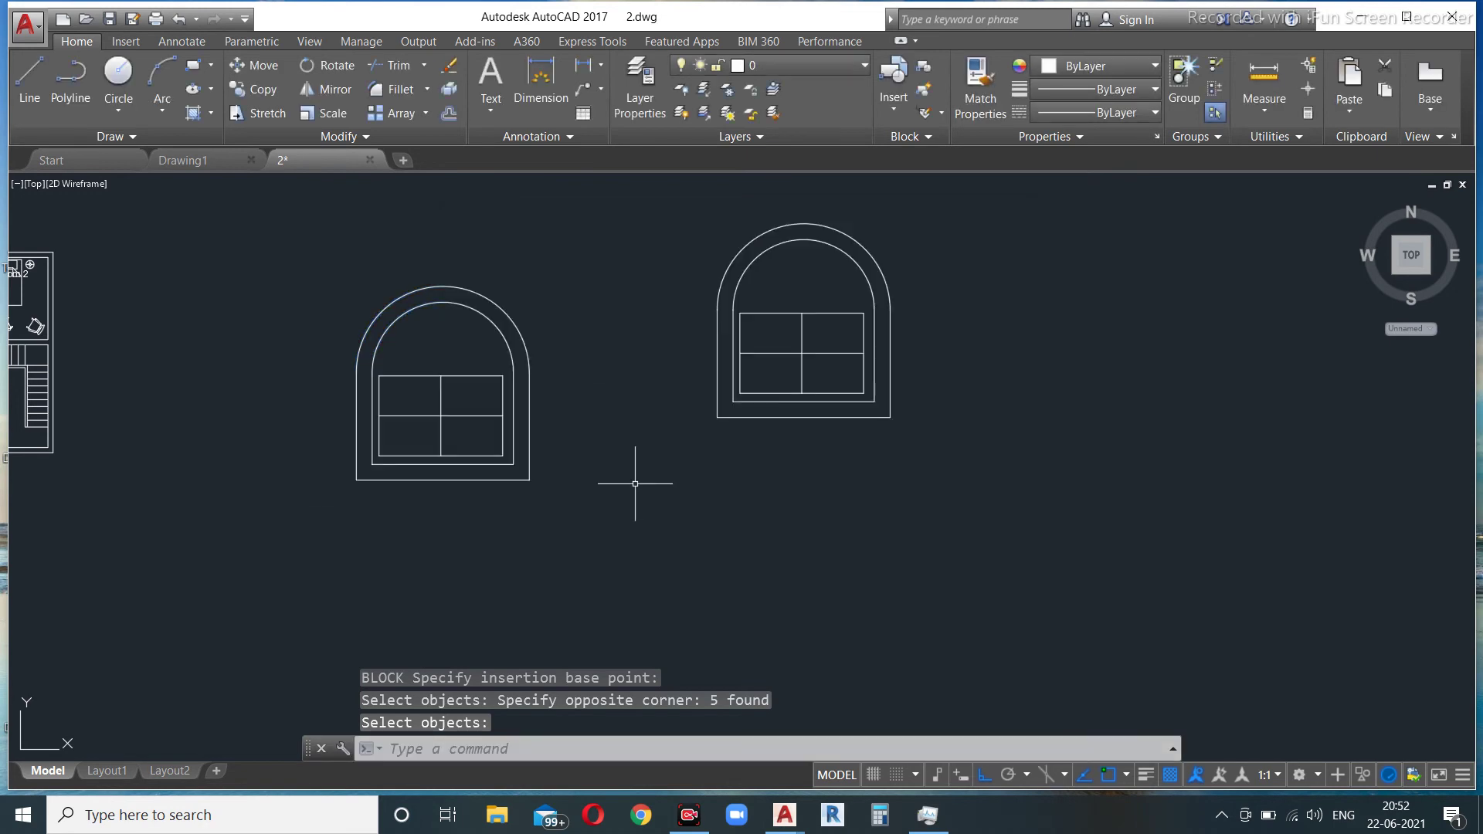
pyautogui.click(500, 325)
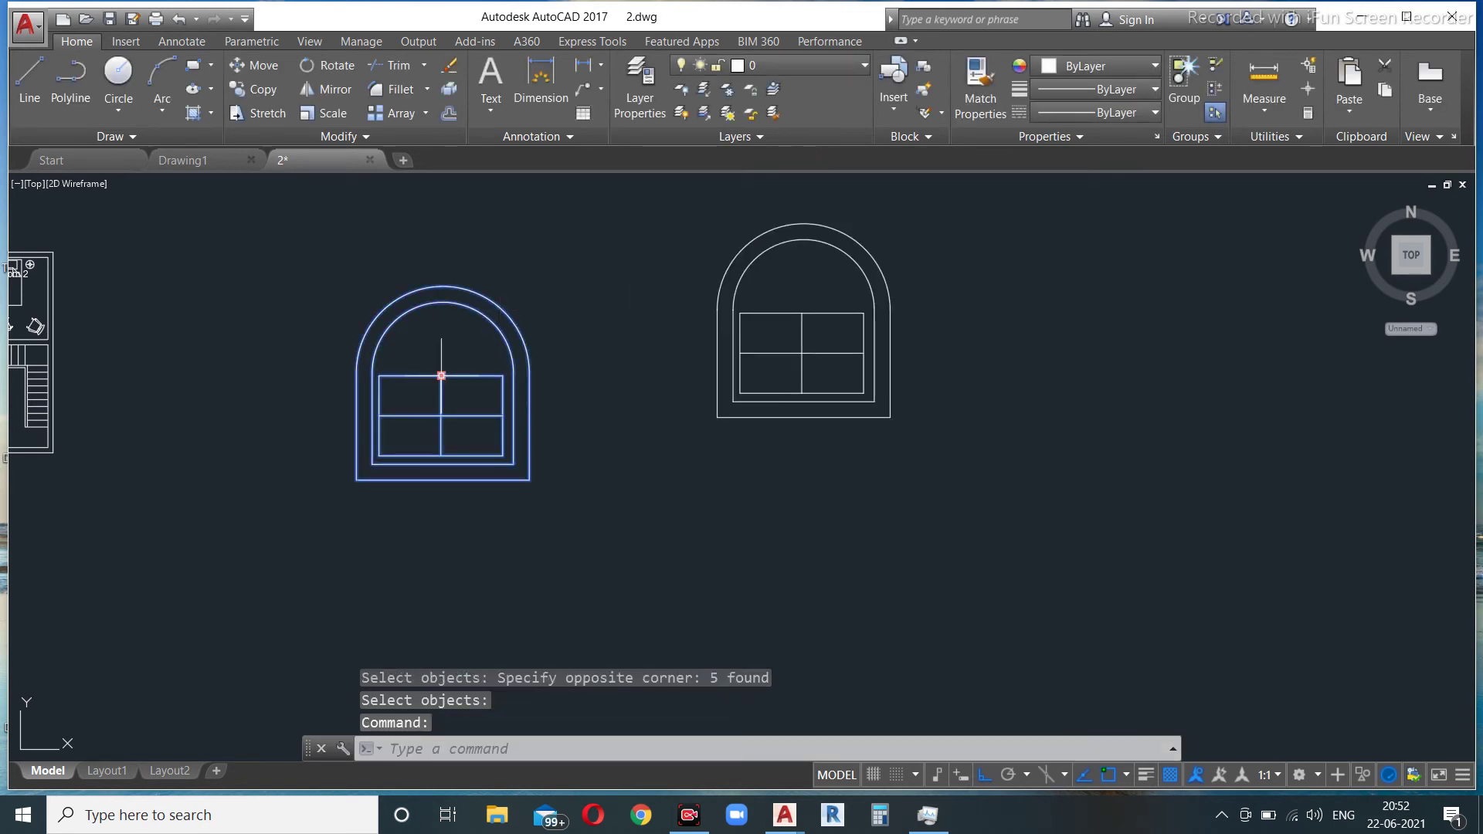
# Step: Insert the "window2" block to the right of the previously inserted window block
pyautogui.click(891, 106)
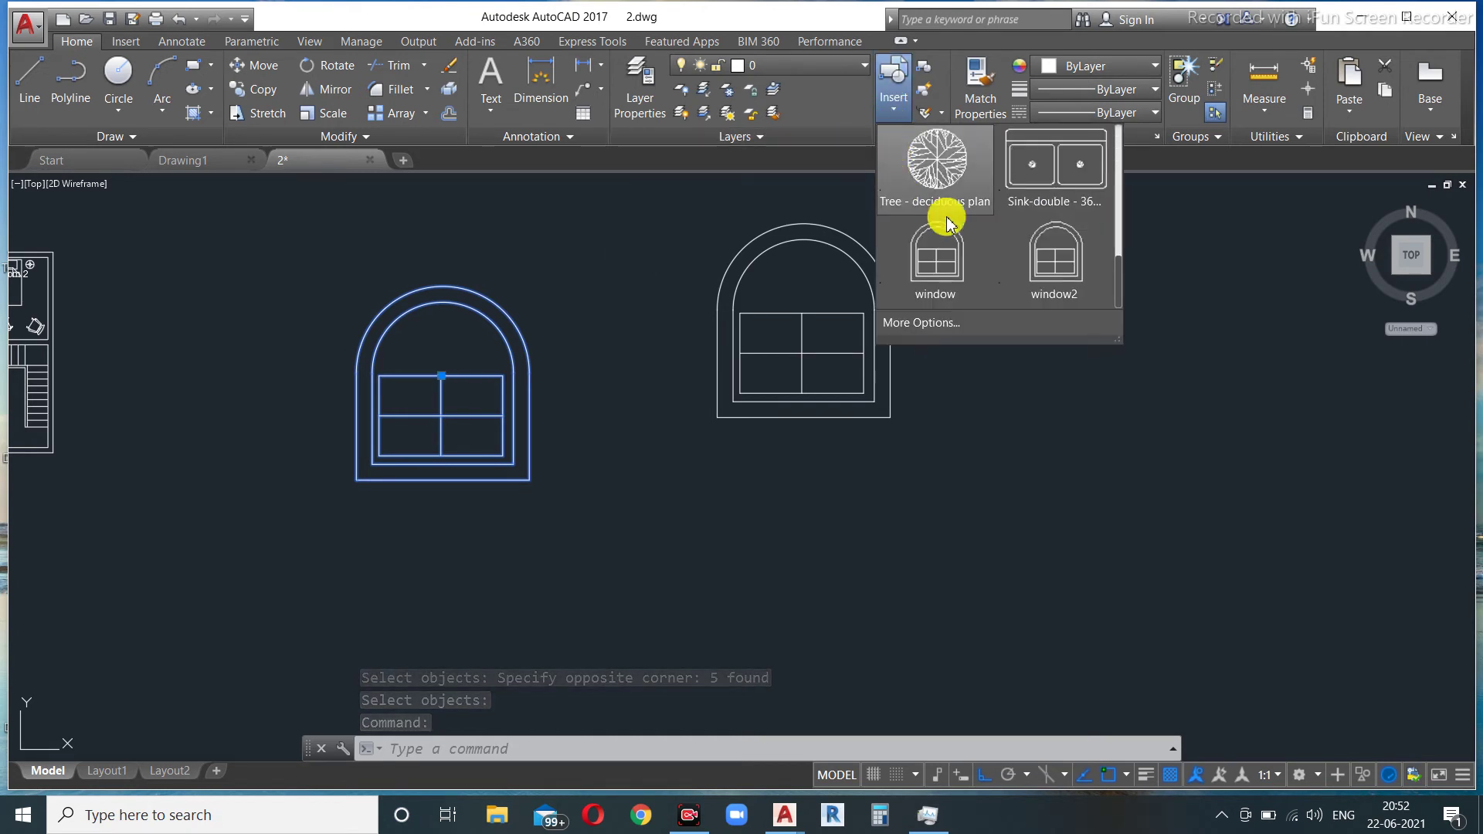
pyautogui.click(1060, 263)
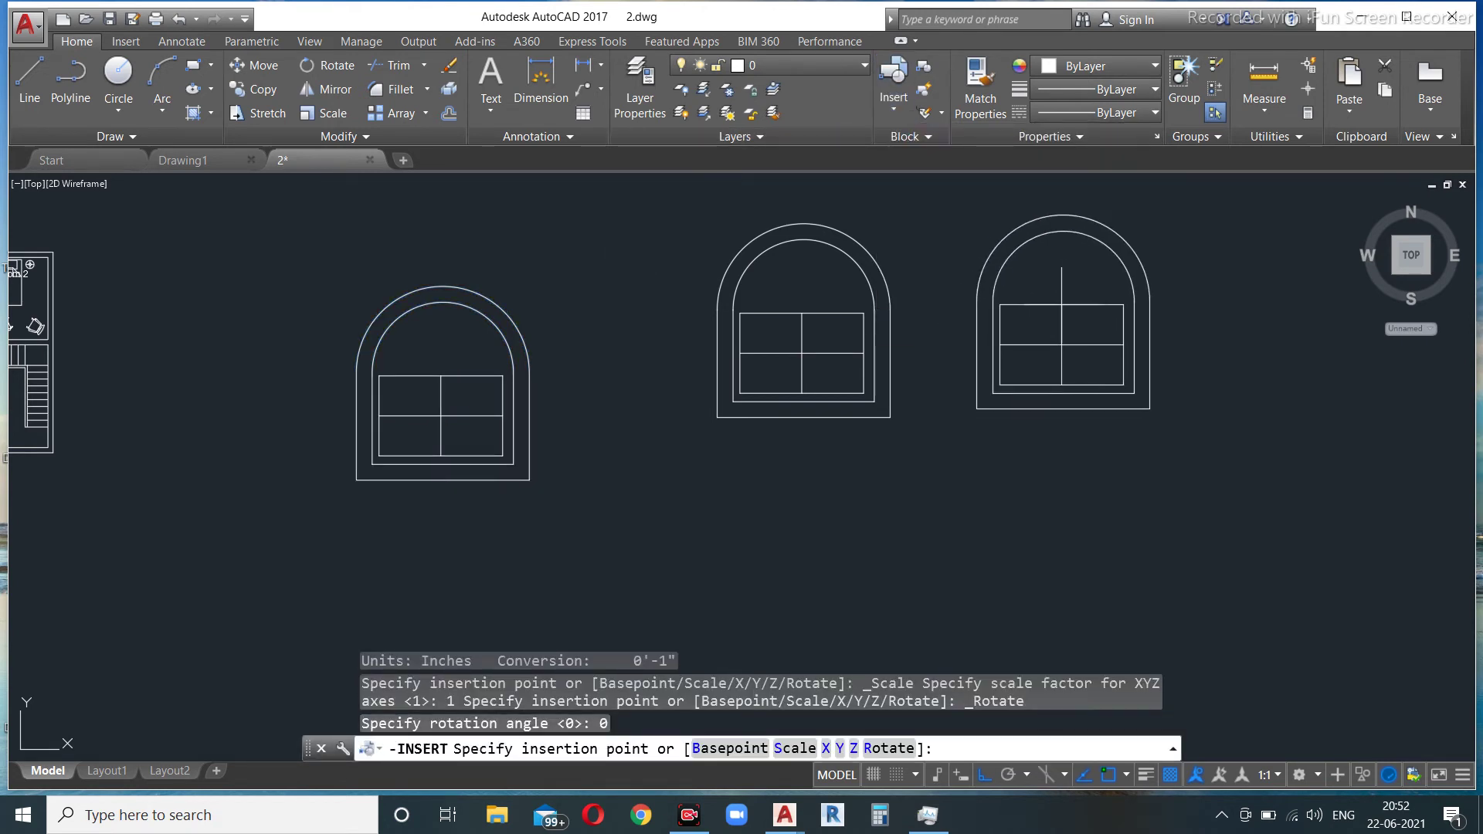
pyautogui.click(1060, 305)
pyautogui.press('Escape')
pyautogui.press('Escape')
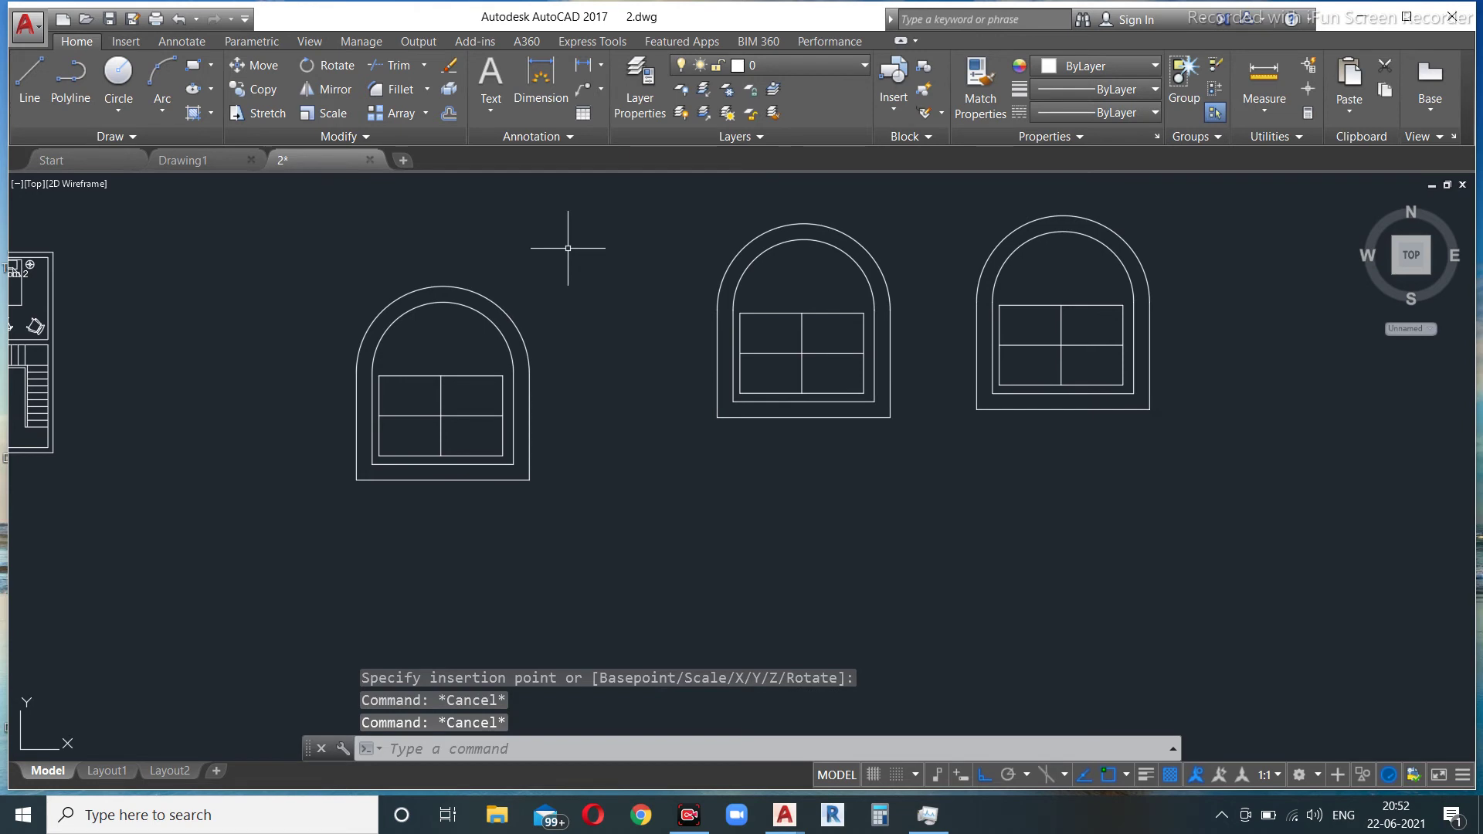
pyautogui.click(1111, 384)
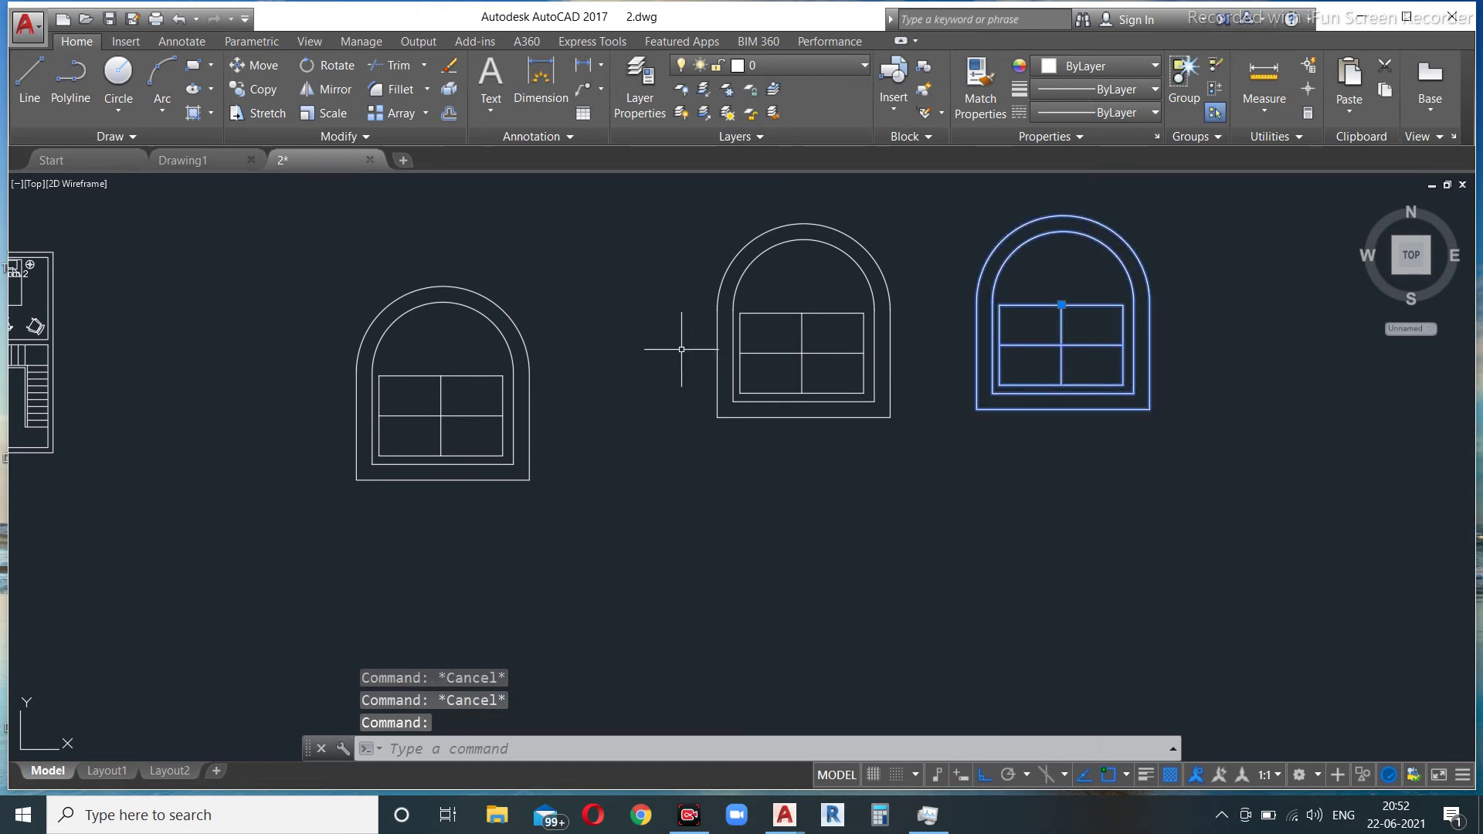
pyautogui.press('Escape')
pyautogui.click(560, 233)
pyautogui.click(325, 543)
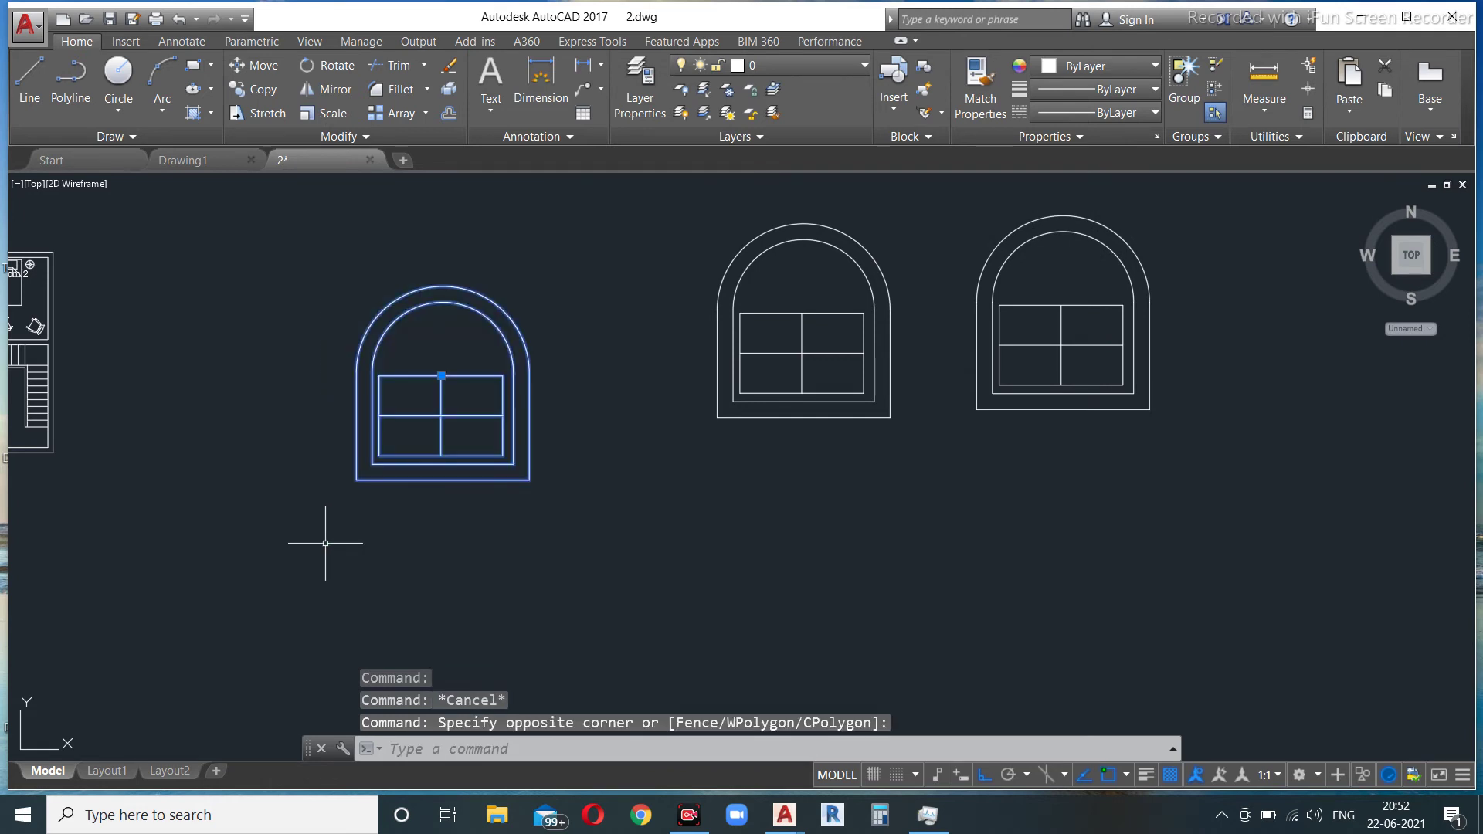
pyautogui.write('b')
pyautogui.press('Return')
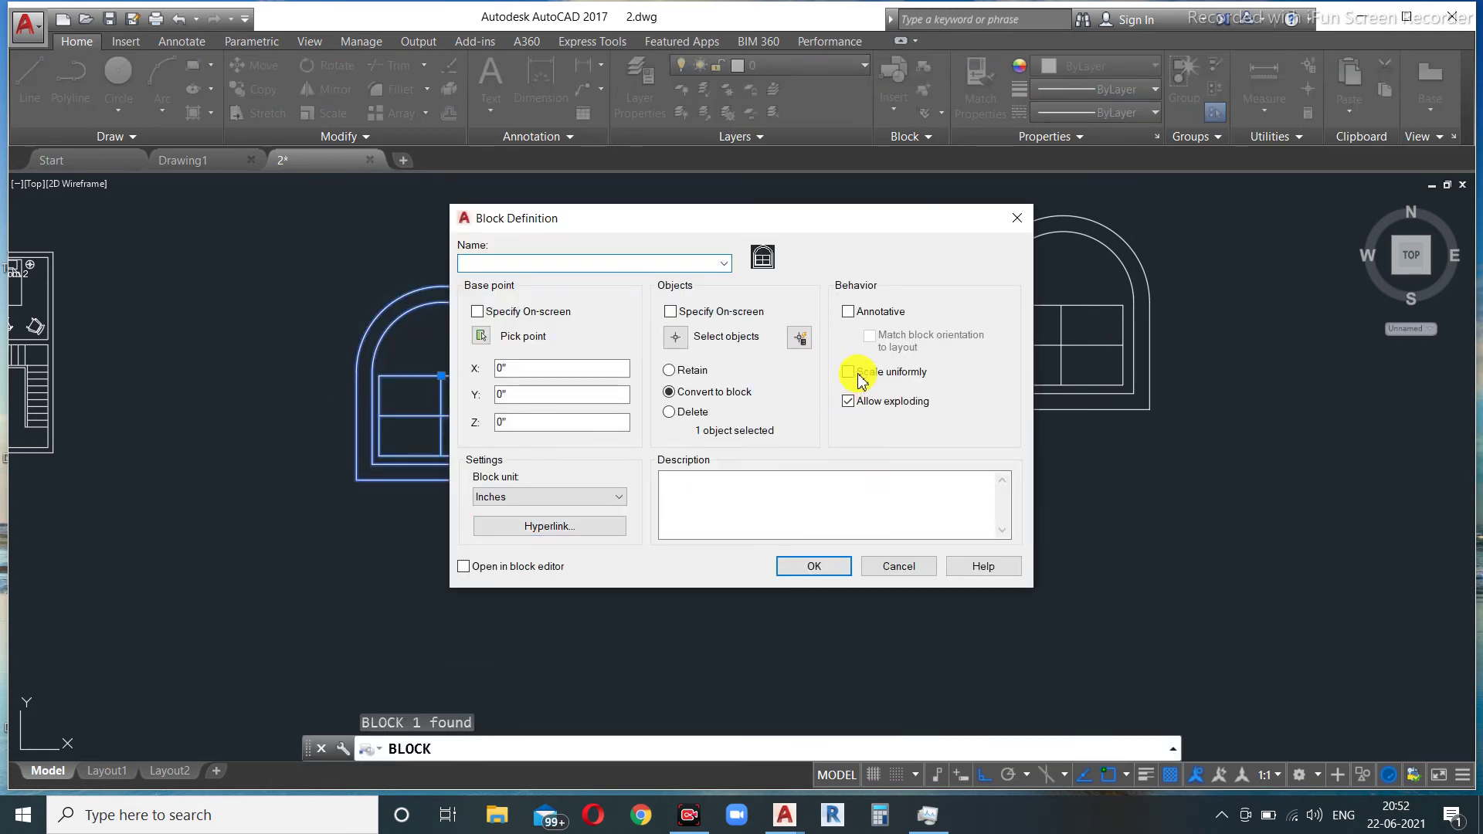
pyautogui.click(899, 566)
pyautogui.press('Escape')
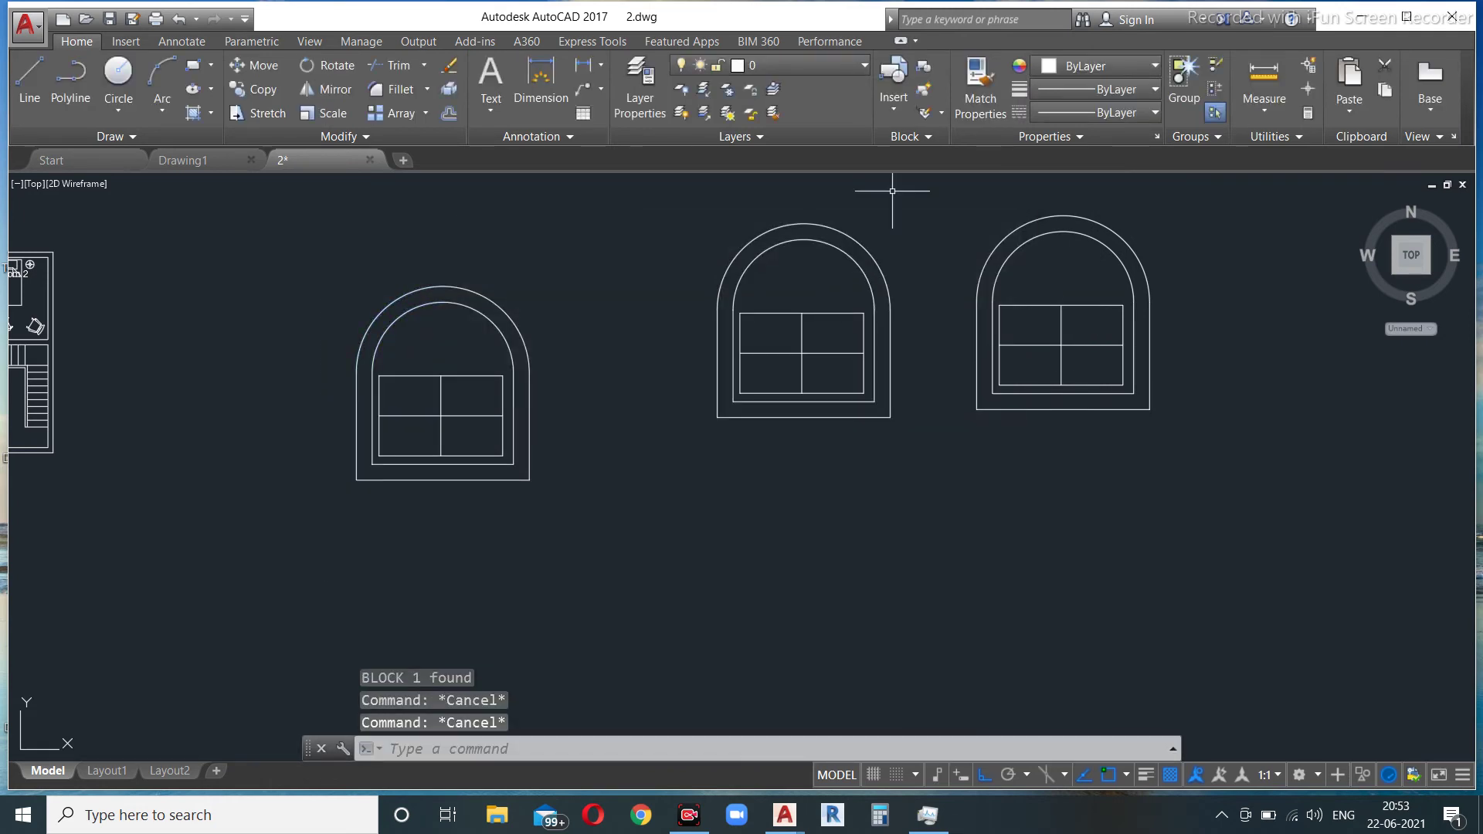
# Step: Delete the original arched window, keeping the two inserted window blocks
pyautogui.click(591, 259)
pyautogui.click(292, 508)
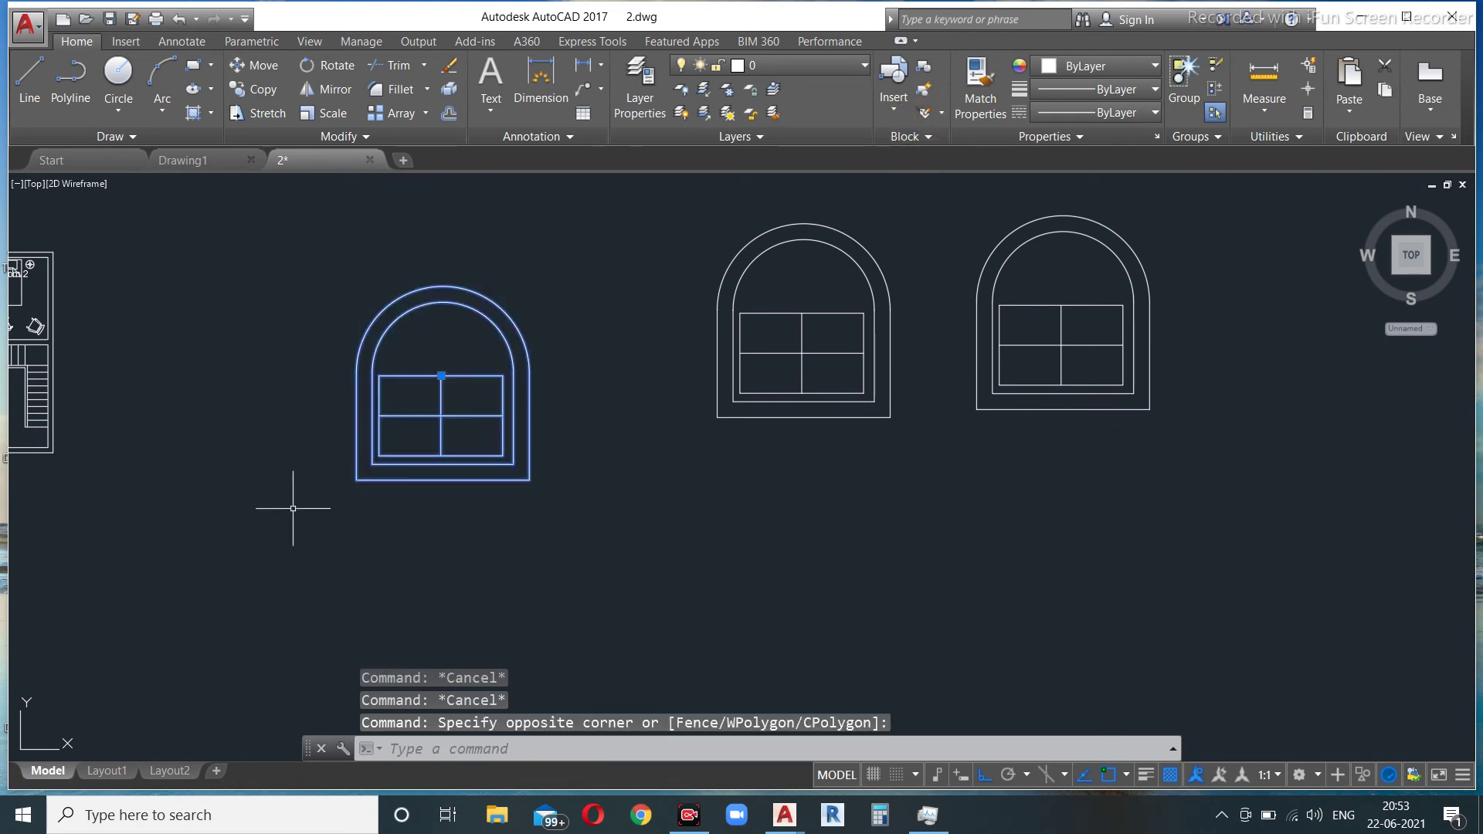
pyautogui.press('Delete')
# Step: Insert the "window" block at a uniform scale of 5 to the right of the two small window blocks
pyautogui.moveTo(788, 434); pyautogui.dragTo(437, 515, button='middle')
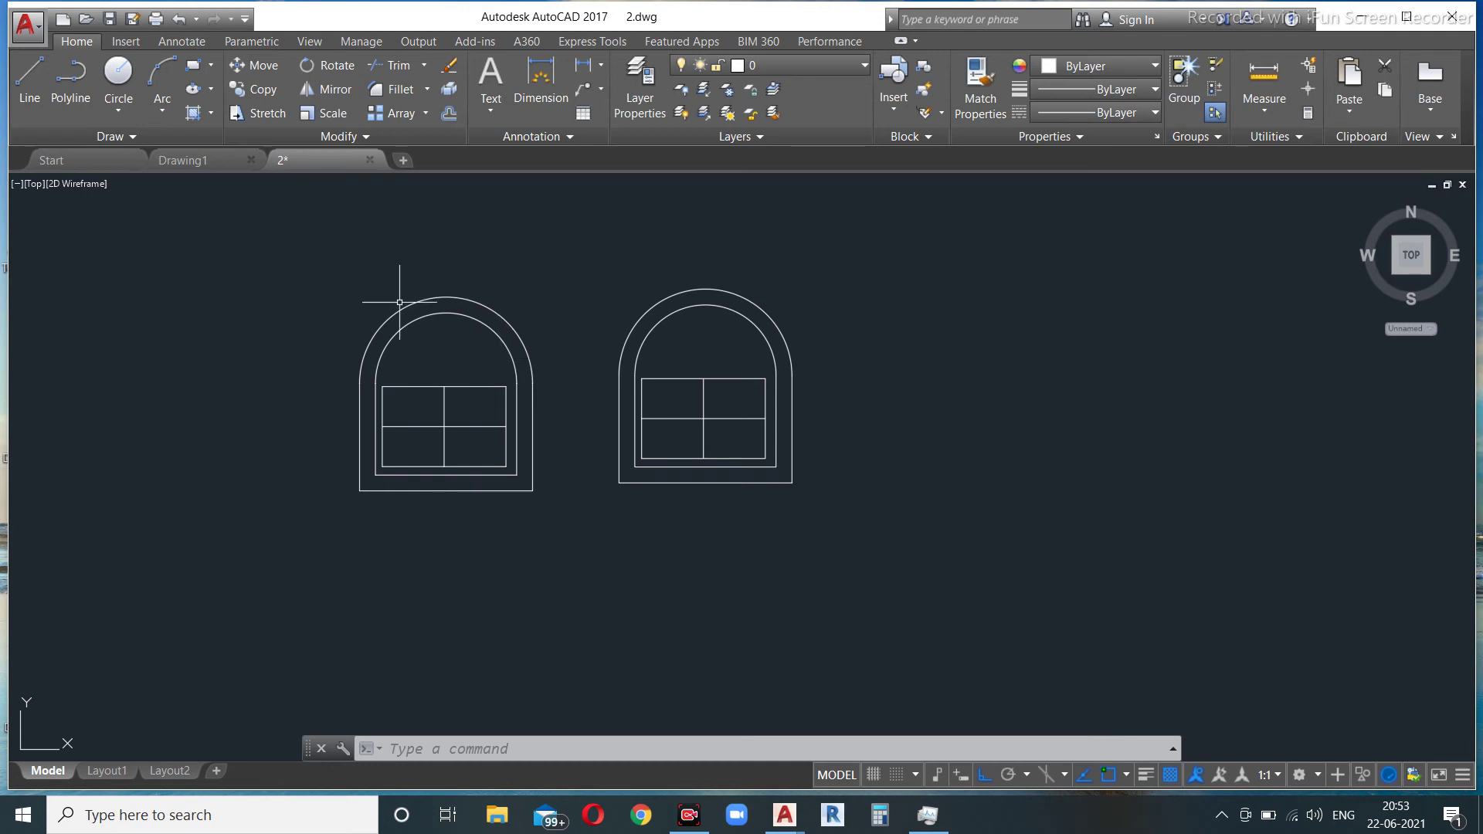
pyautogui.click(894, 104)
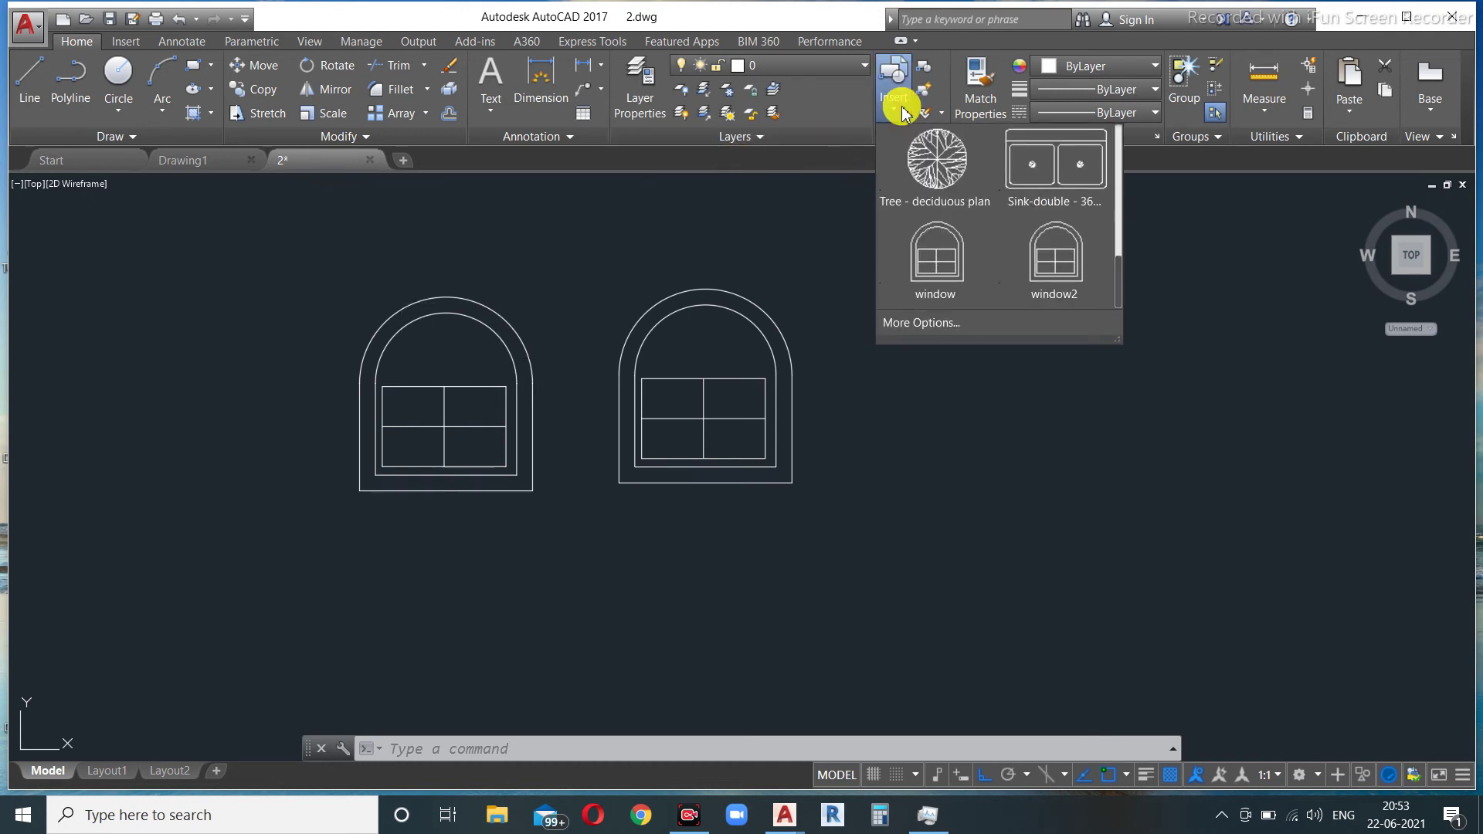
pyautogui.click(927, 320)
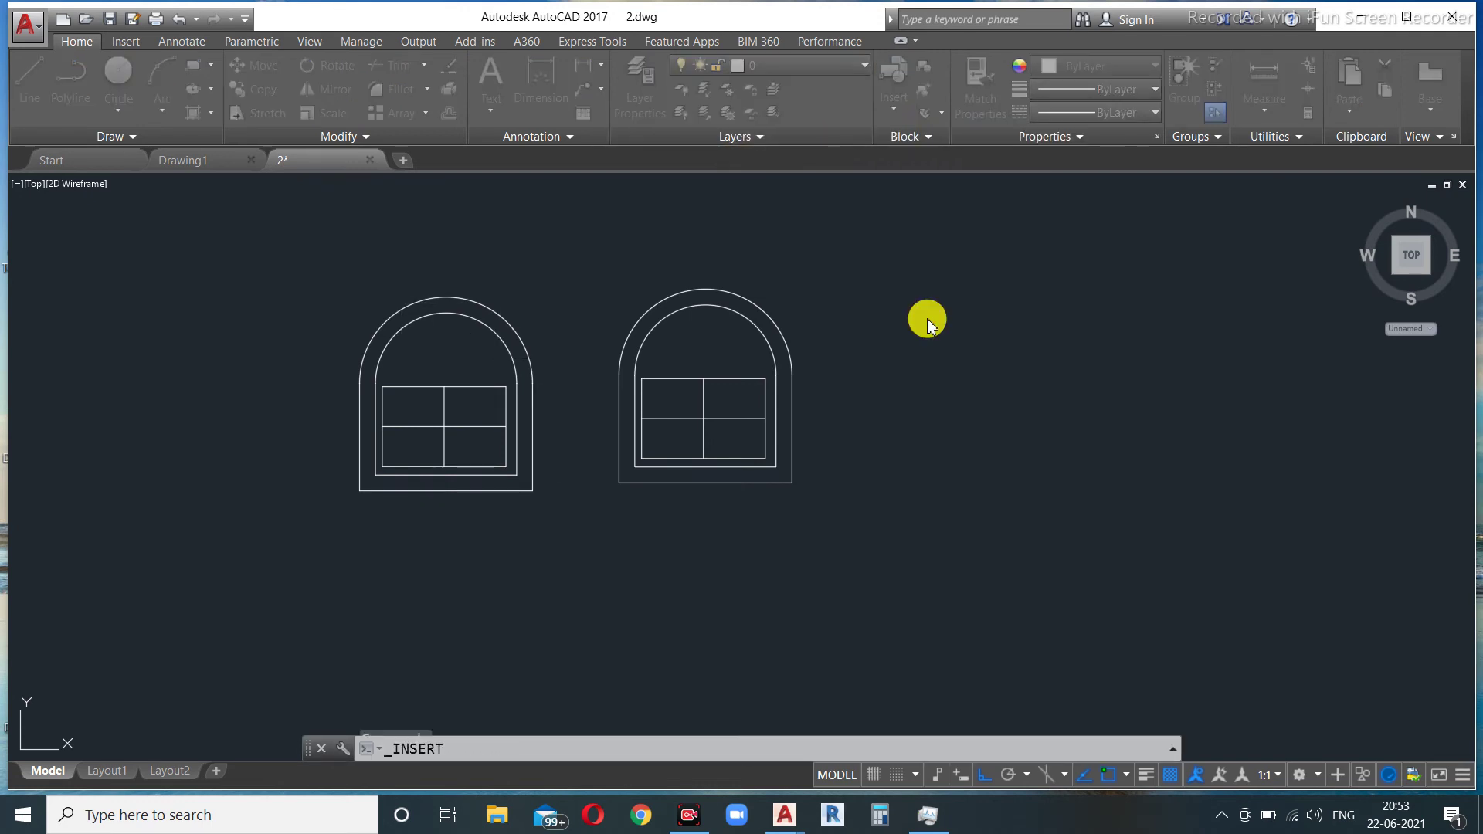
pyautogui.click(1122, 147)
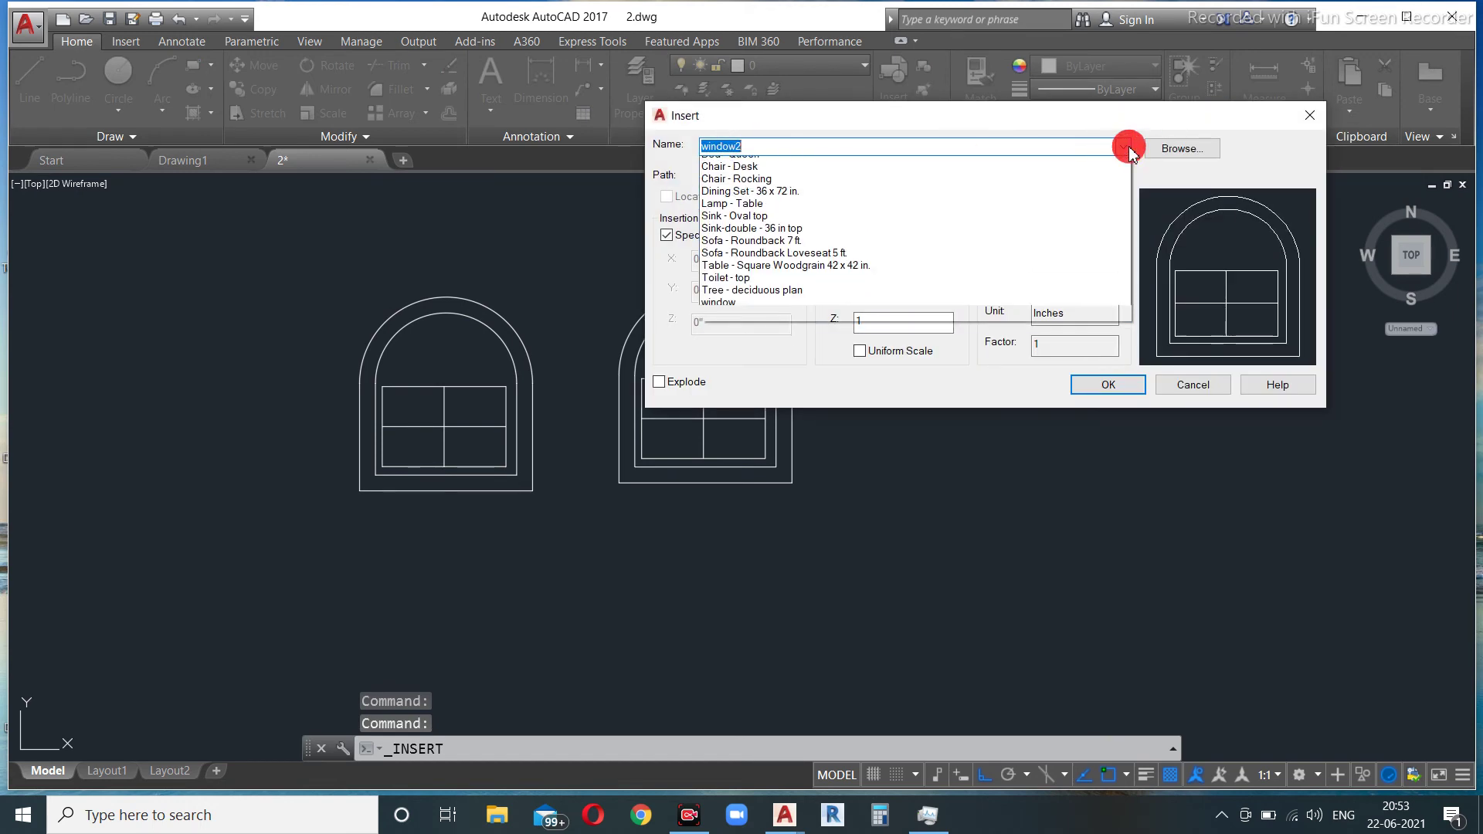
pyautogui.click(881, 311)
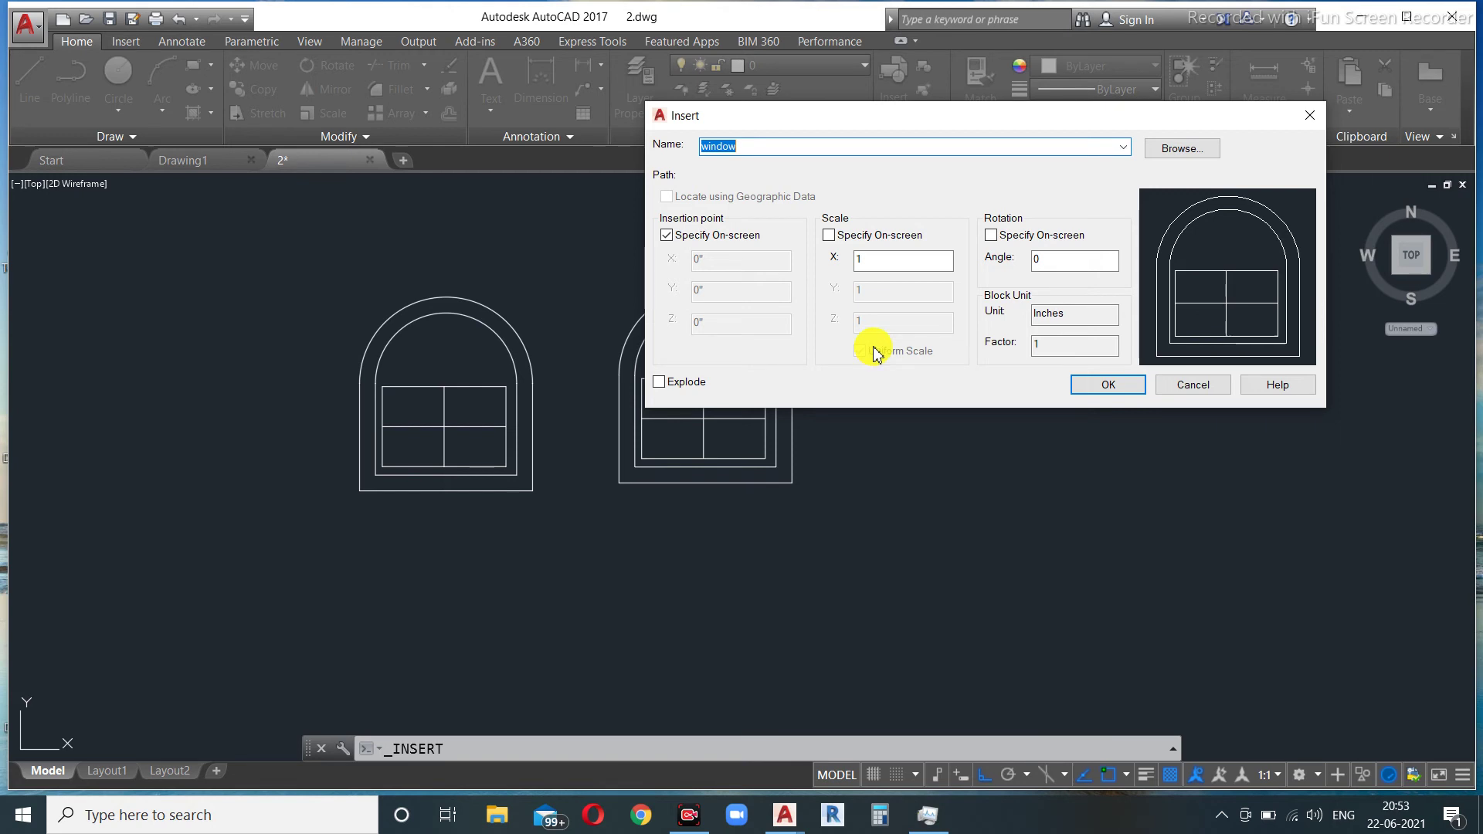
pyautogui.doubleClick(878, 262)
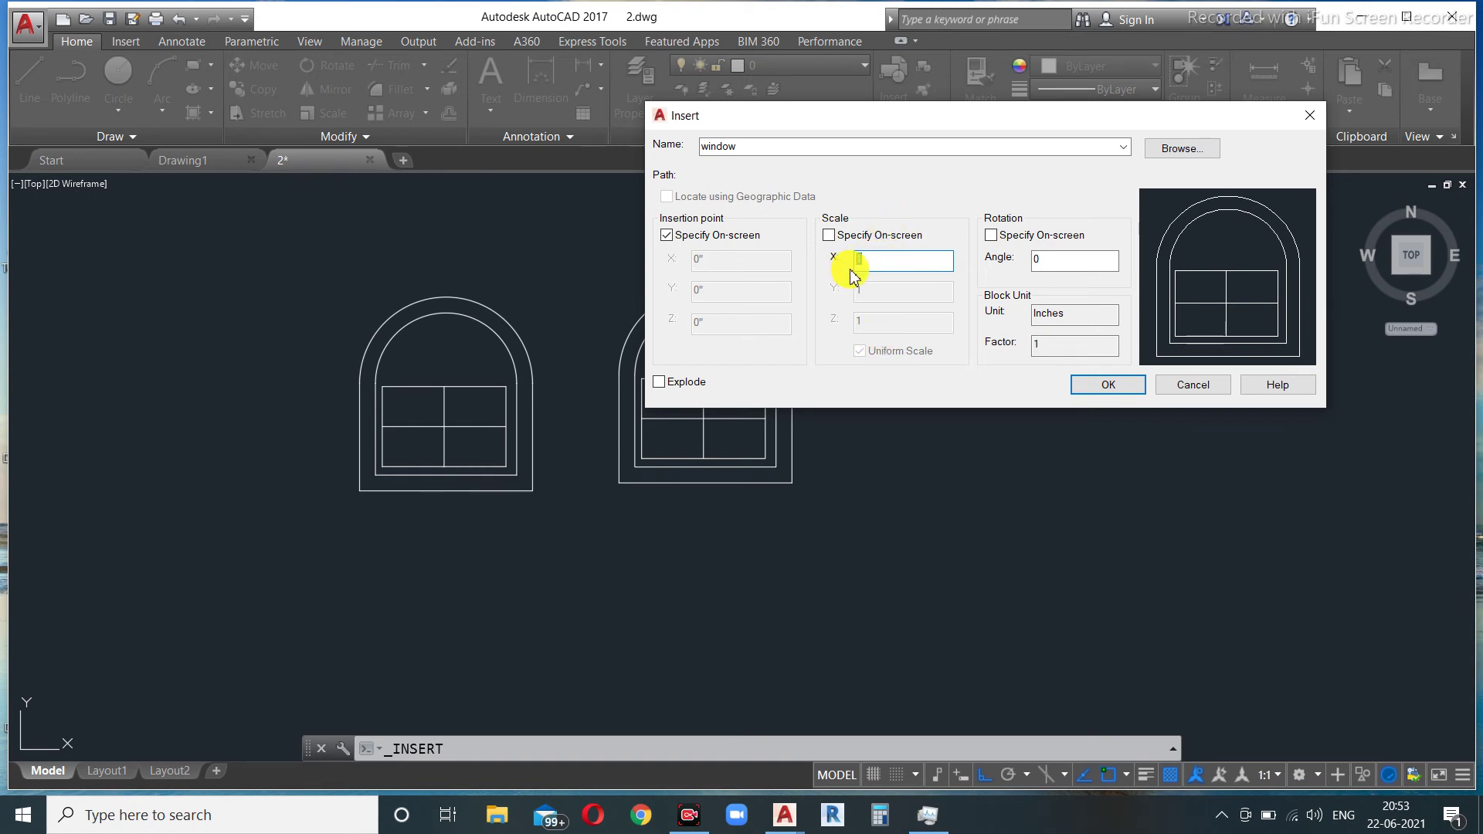
pyautogui.write('5')
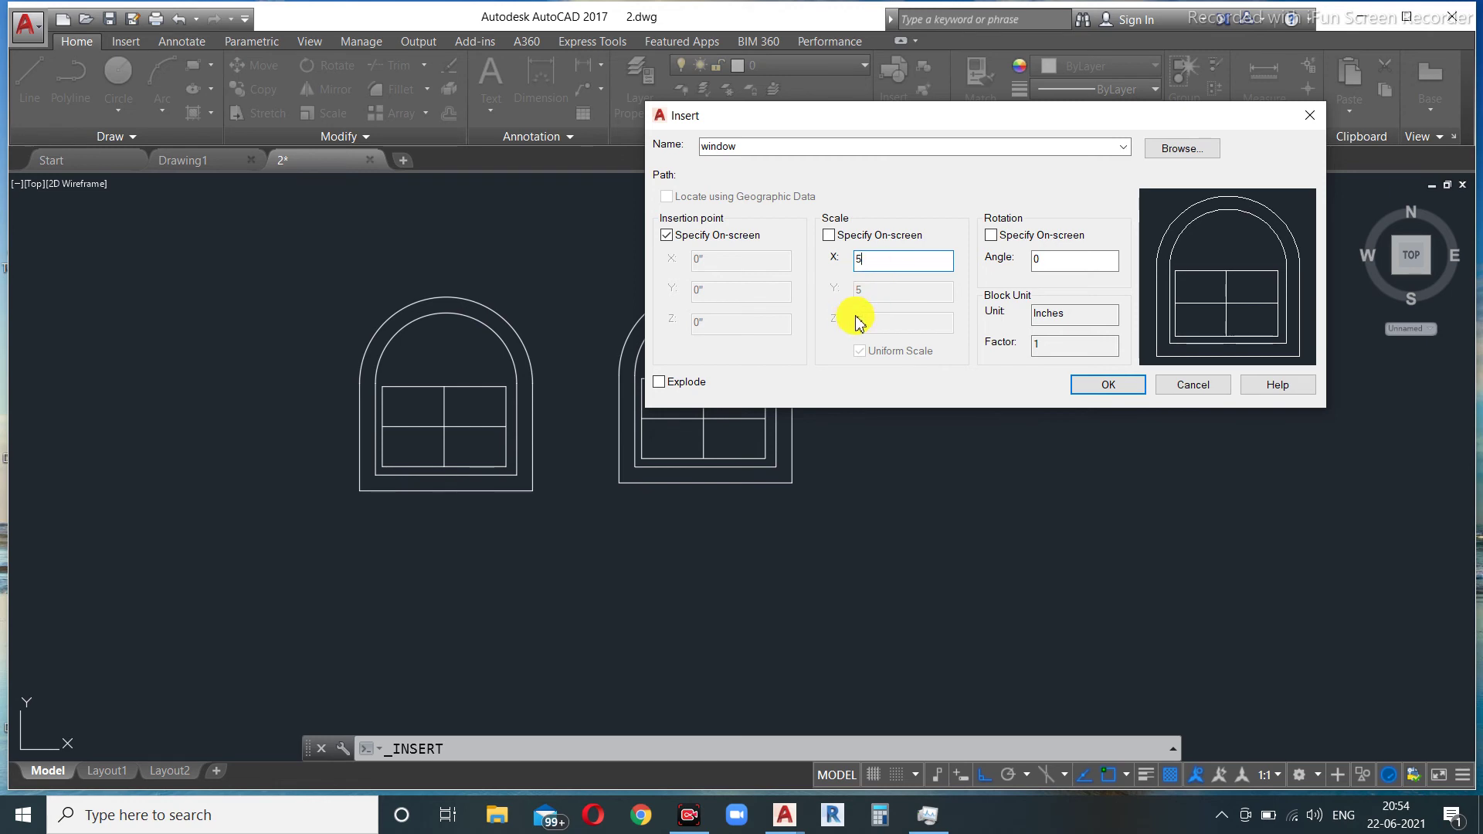
pyautogui.click(1086, 385)
pyautogui.scroll(-6, 838, 460)
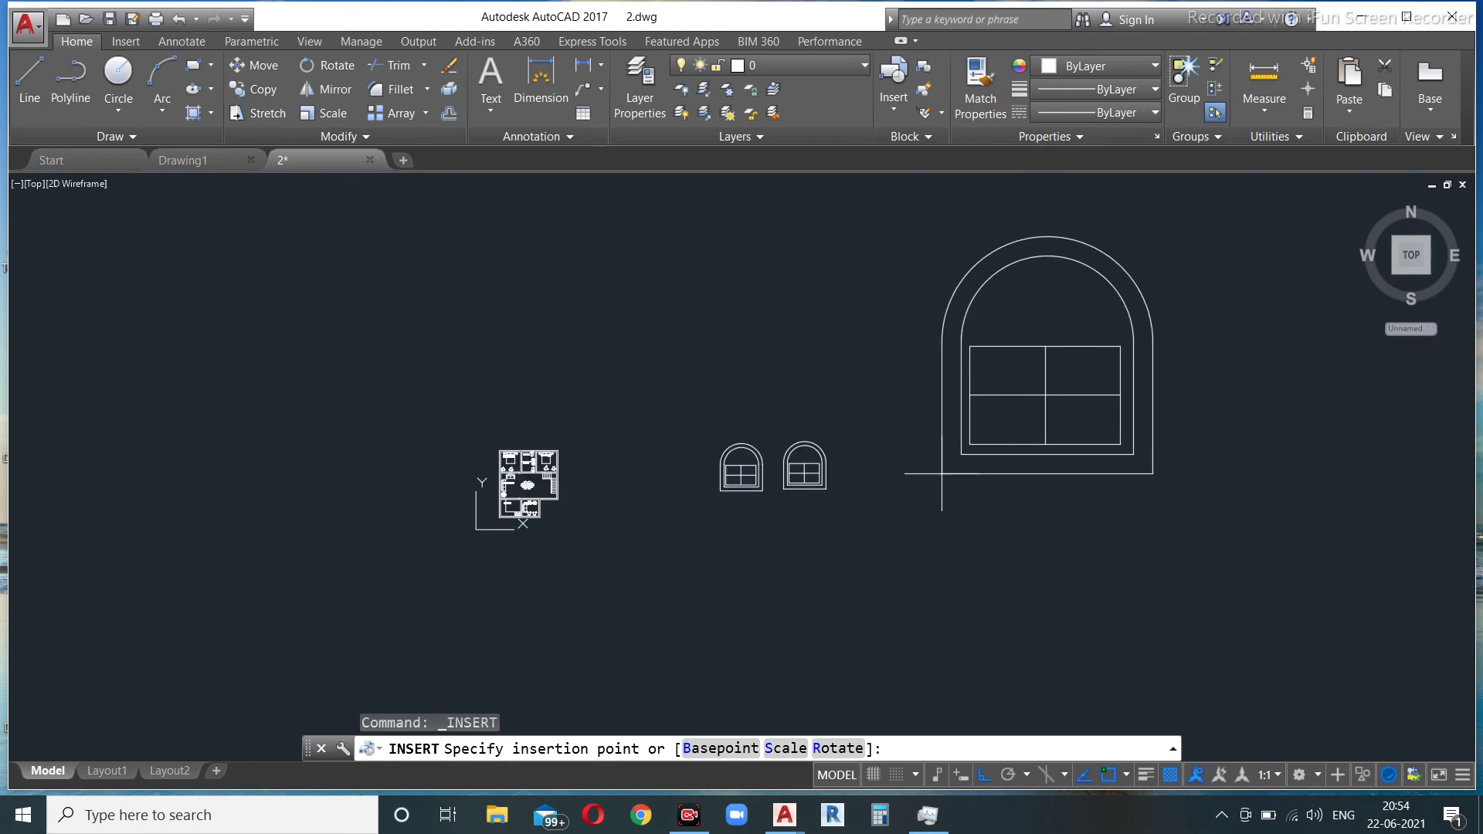
pyautogui.click(941, 479)
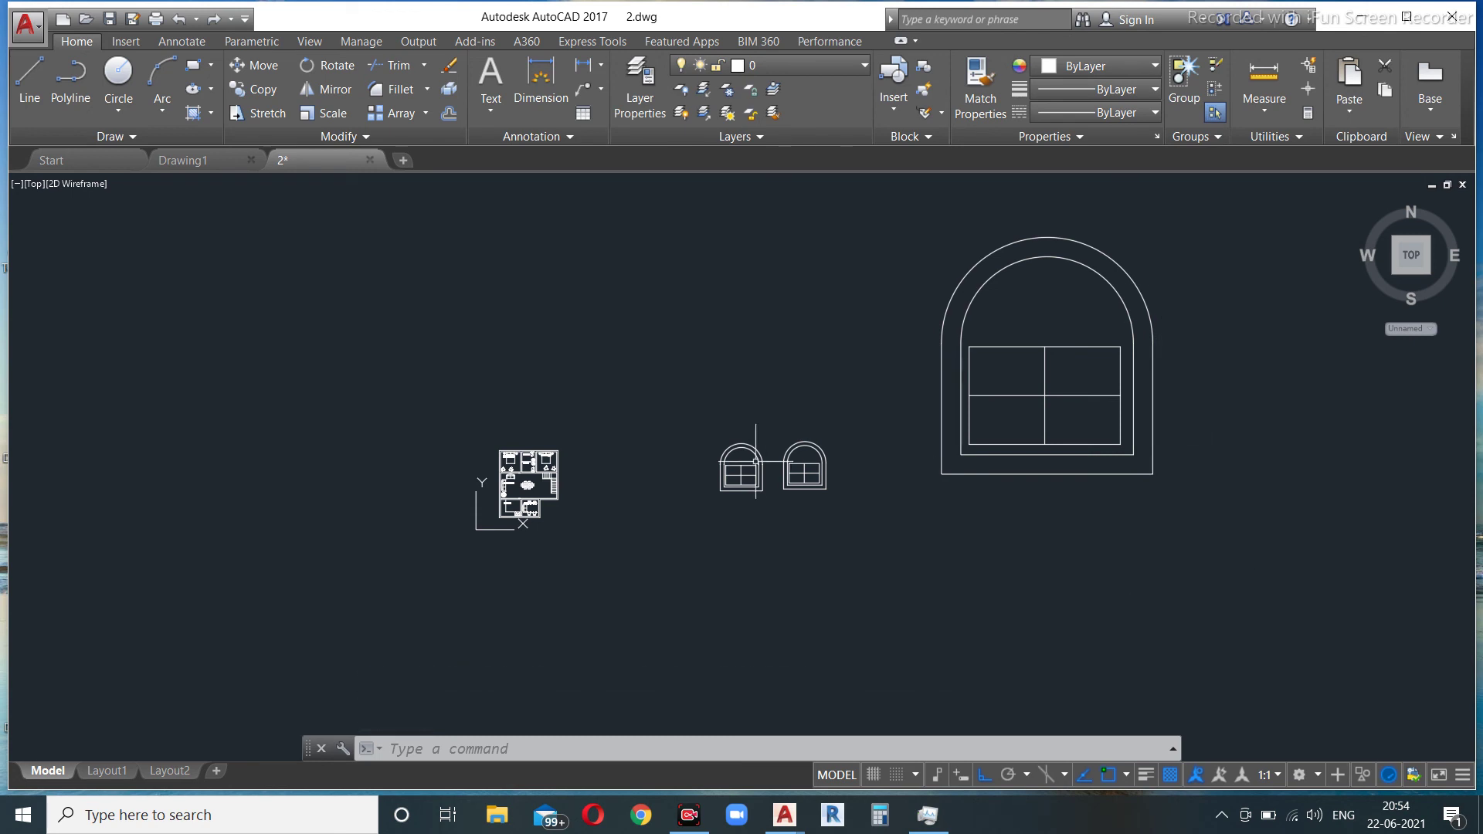
# Step: Start inserting the "window2" block and turn off its uniform scale option
pyautogui.scroll(2, 755, 461)
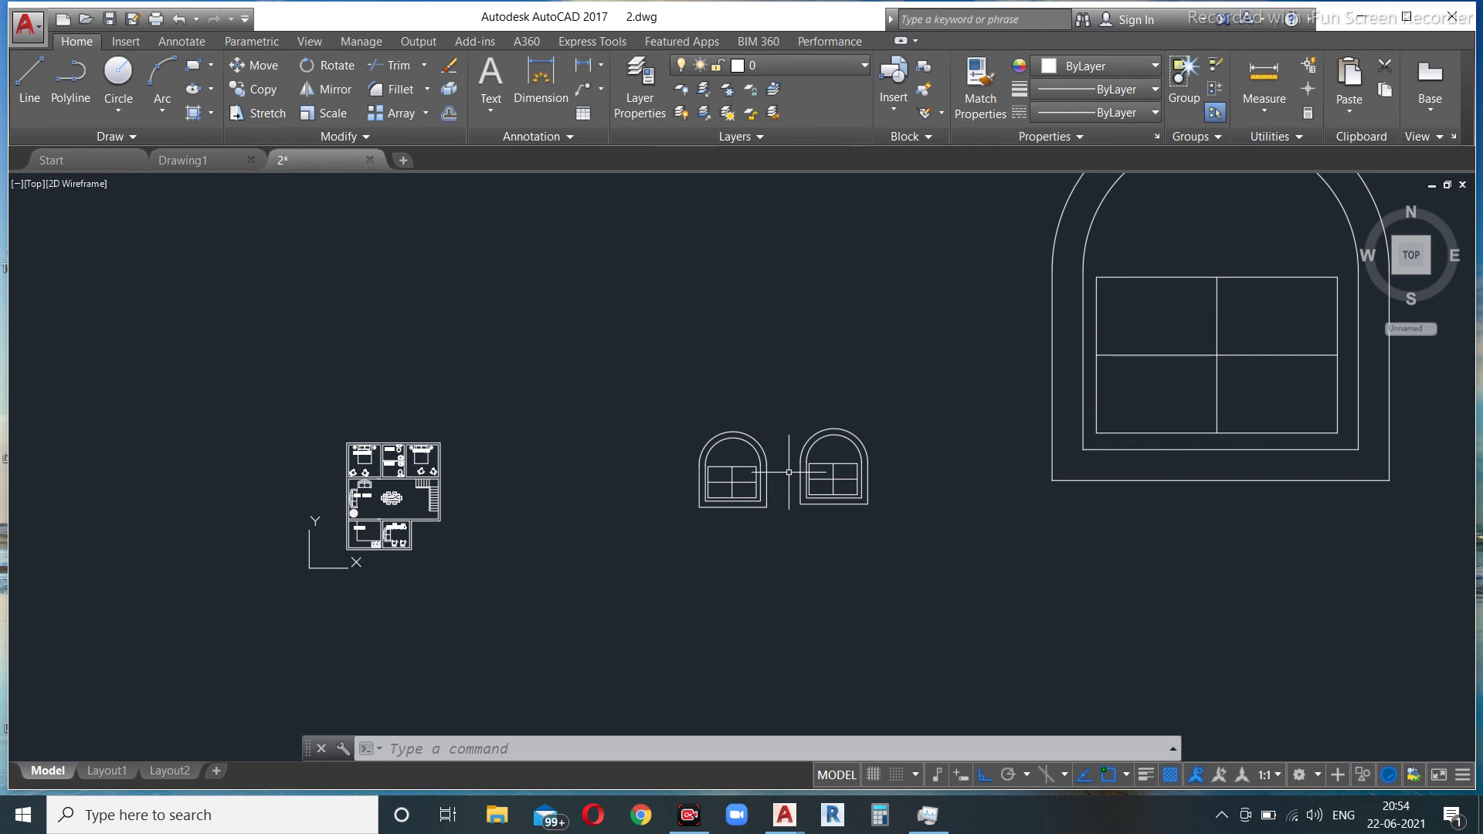
pyautogui.click(900, 119)
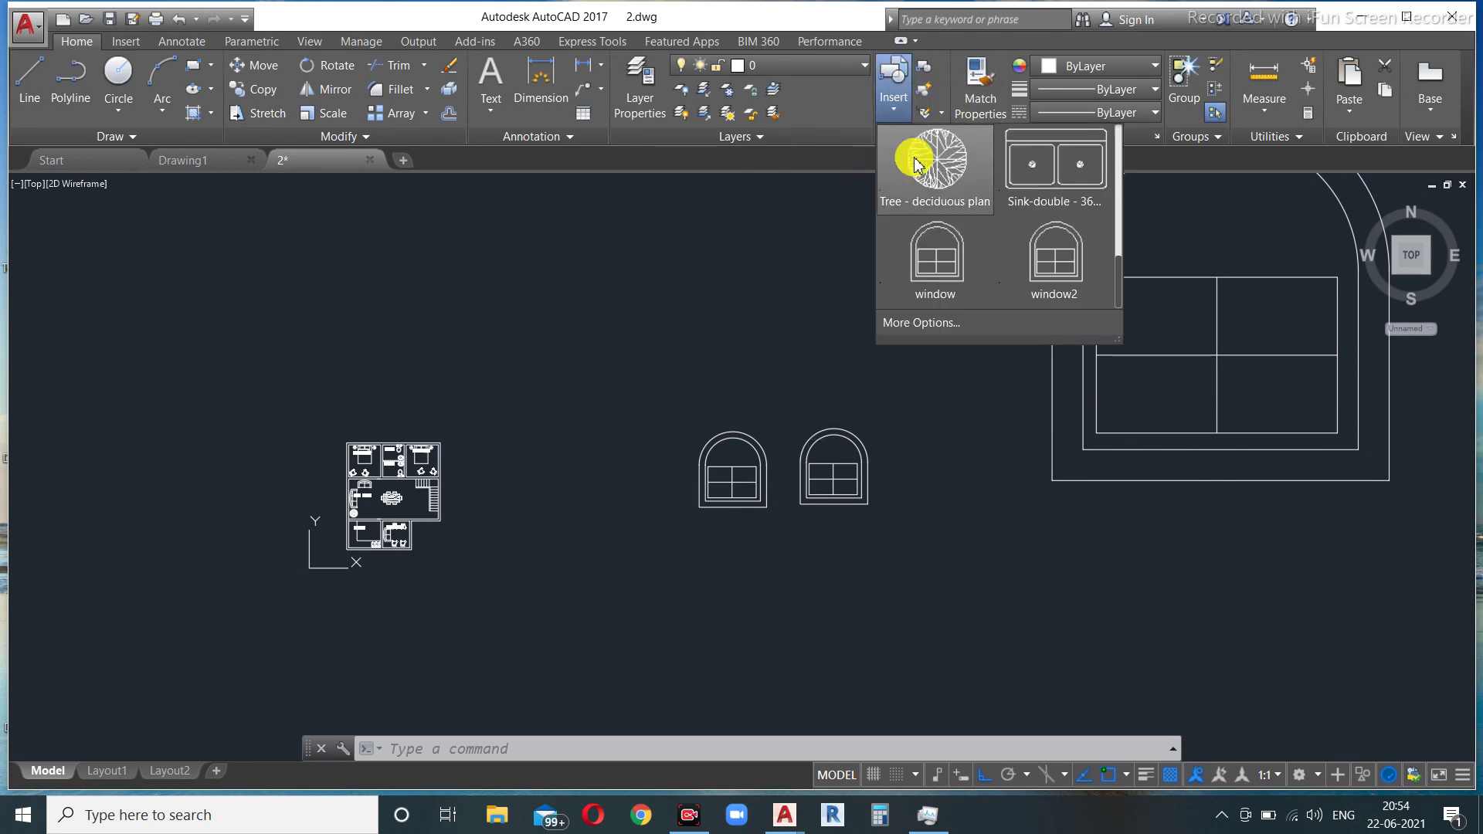
pyautogui.click(937, 321)
pyautogui.click(1122, 147)
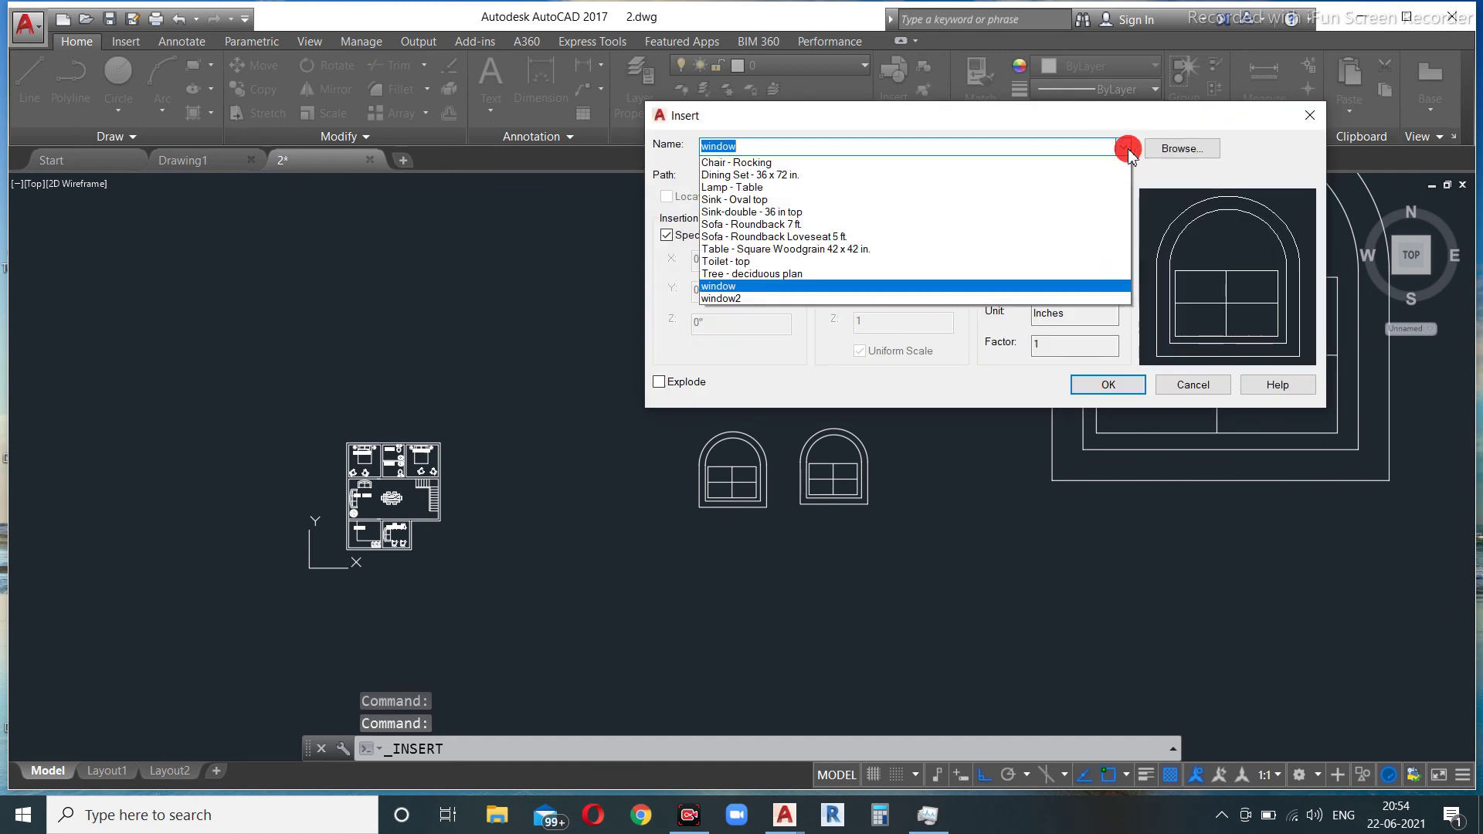
pyautogui.click(830, 324)
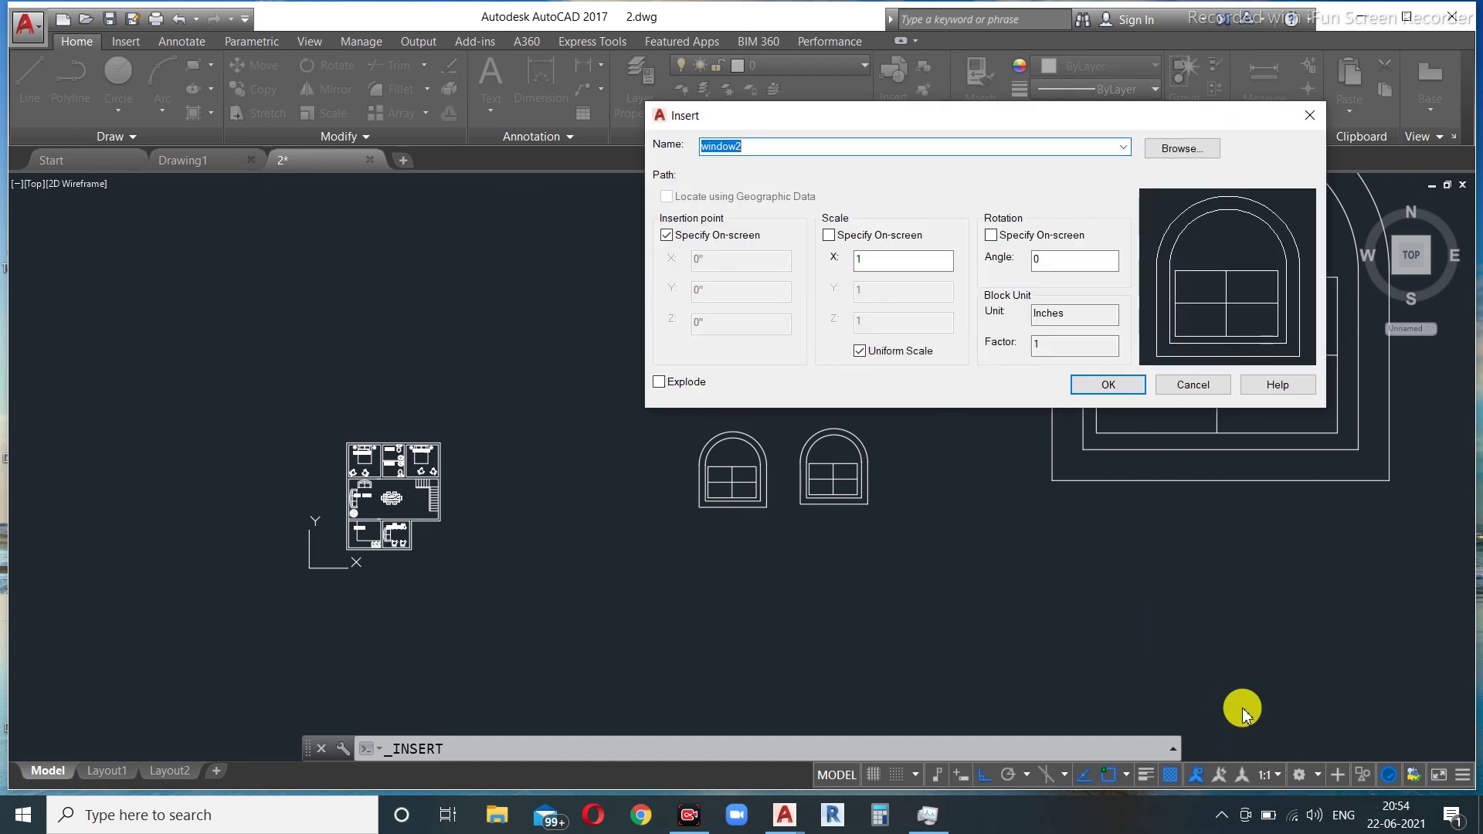
pyautogui.click(869, 357)
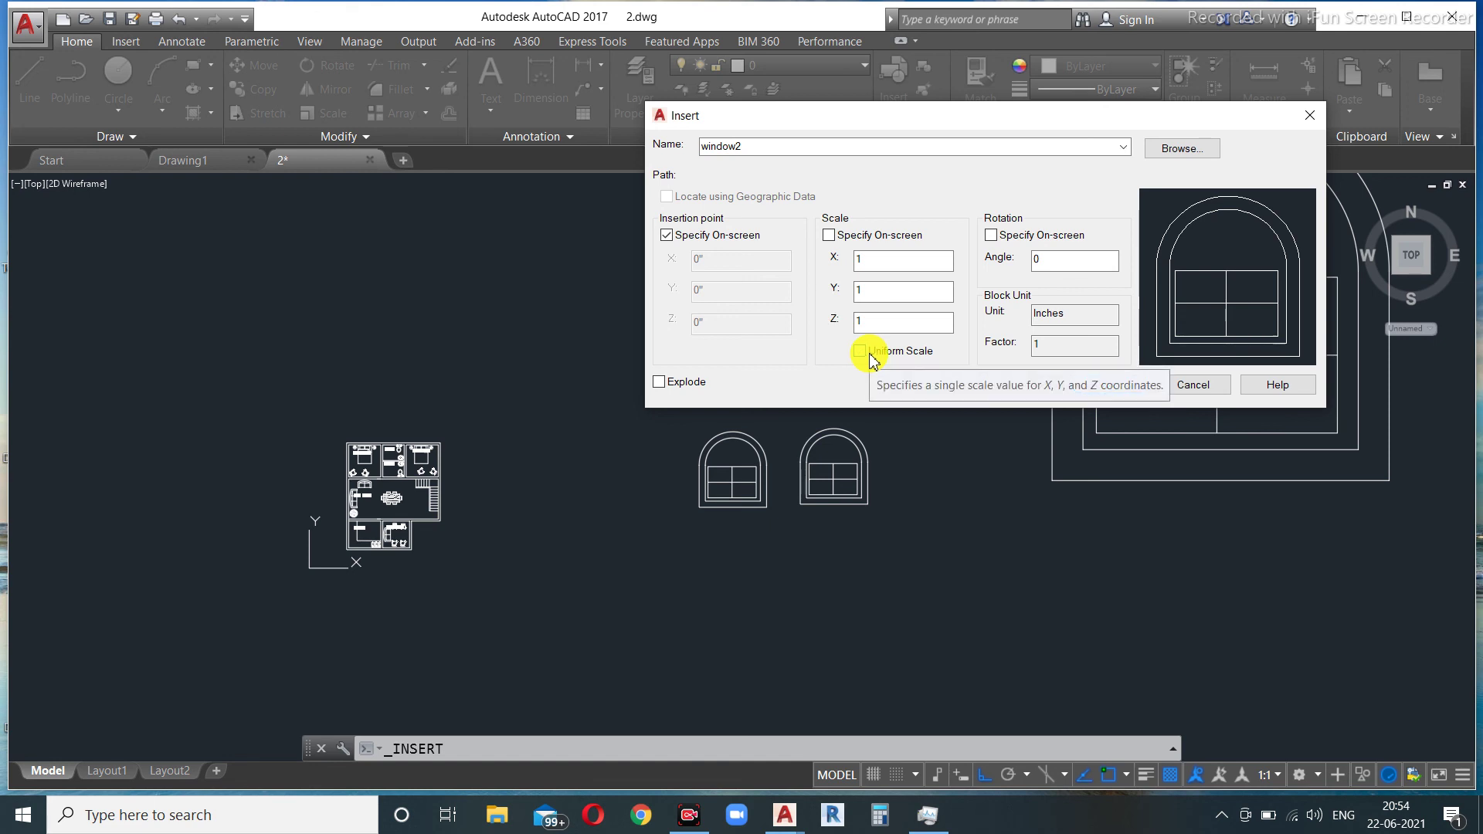
pyautogui.click(869, 356)
pyautogui.click(868, 355)
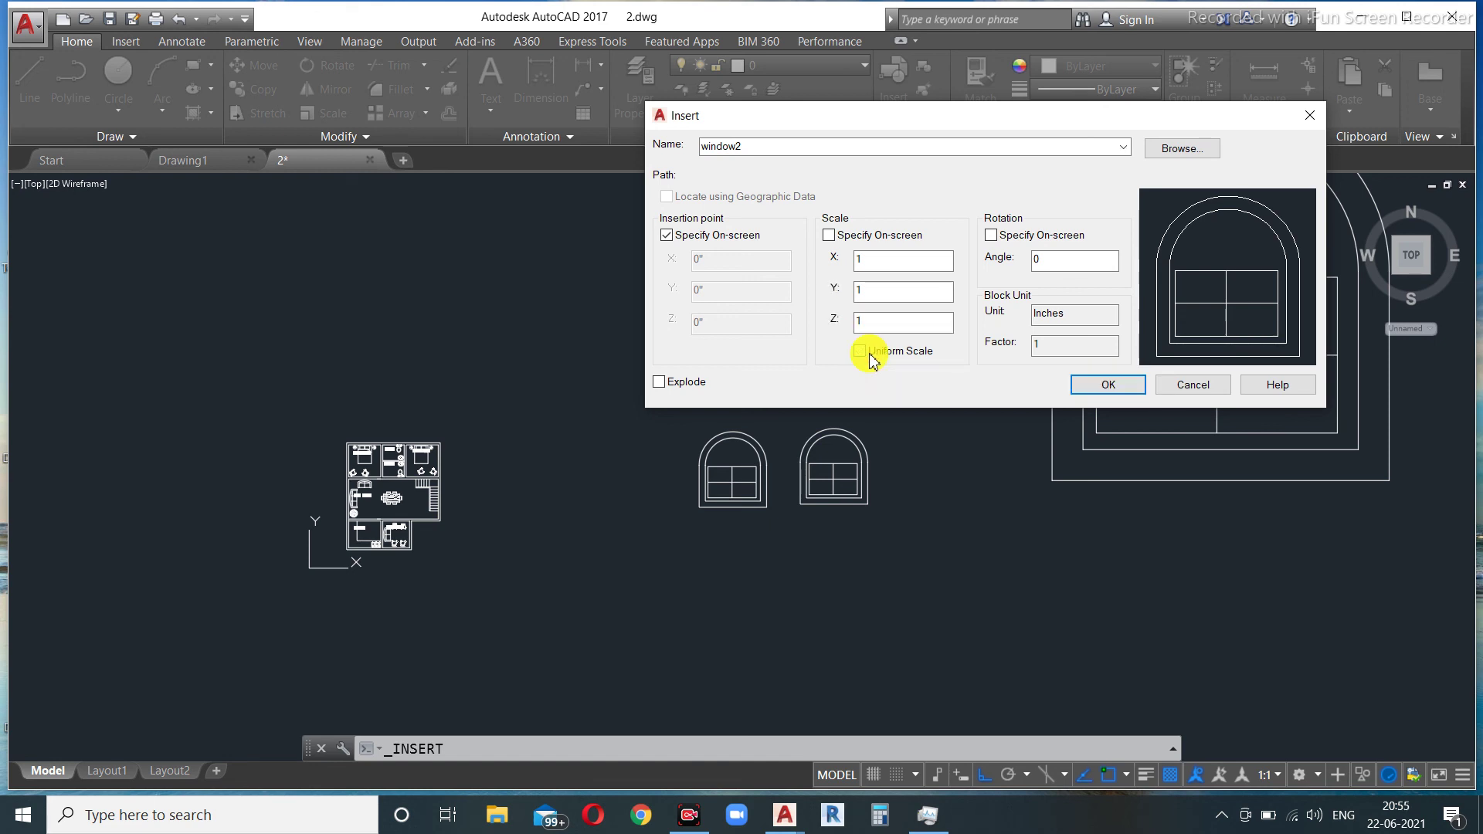
# Step: Set the "window2" scale to X 5 and Y 3, and place the block above the two small windows
pyautogui.click(880, 263)
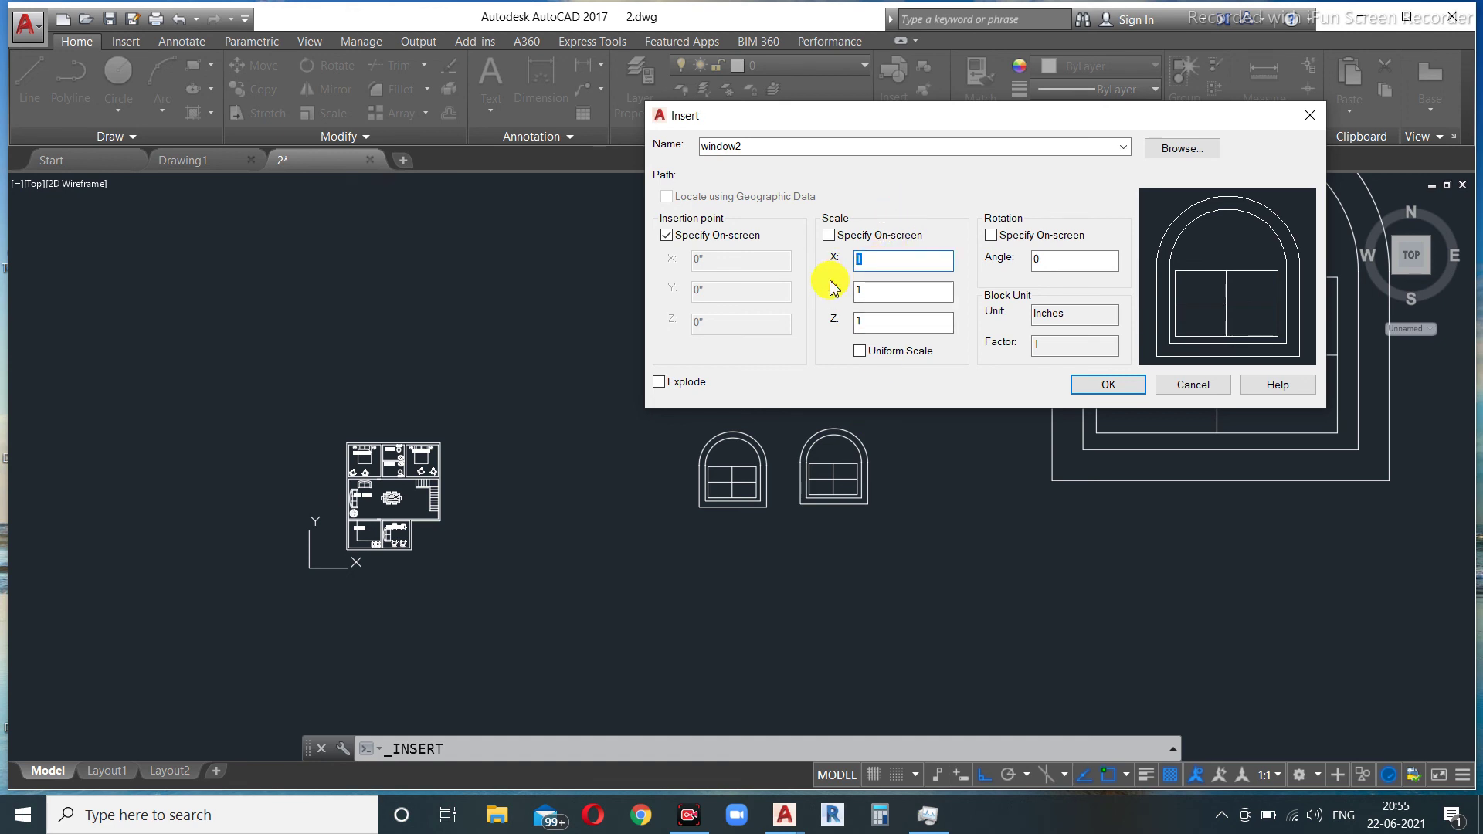
pyautogui.write('5')
pyautogui.click(852, 295)
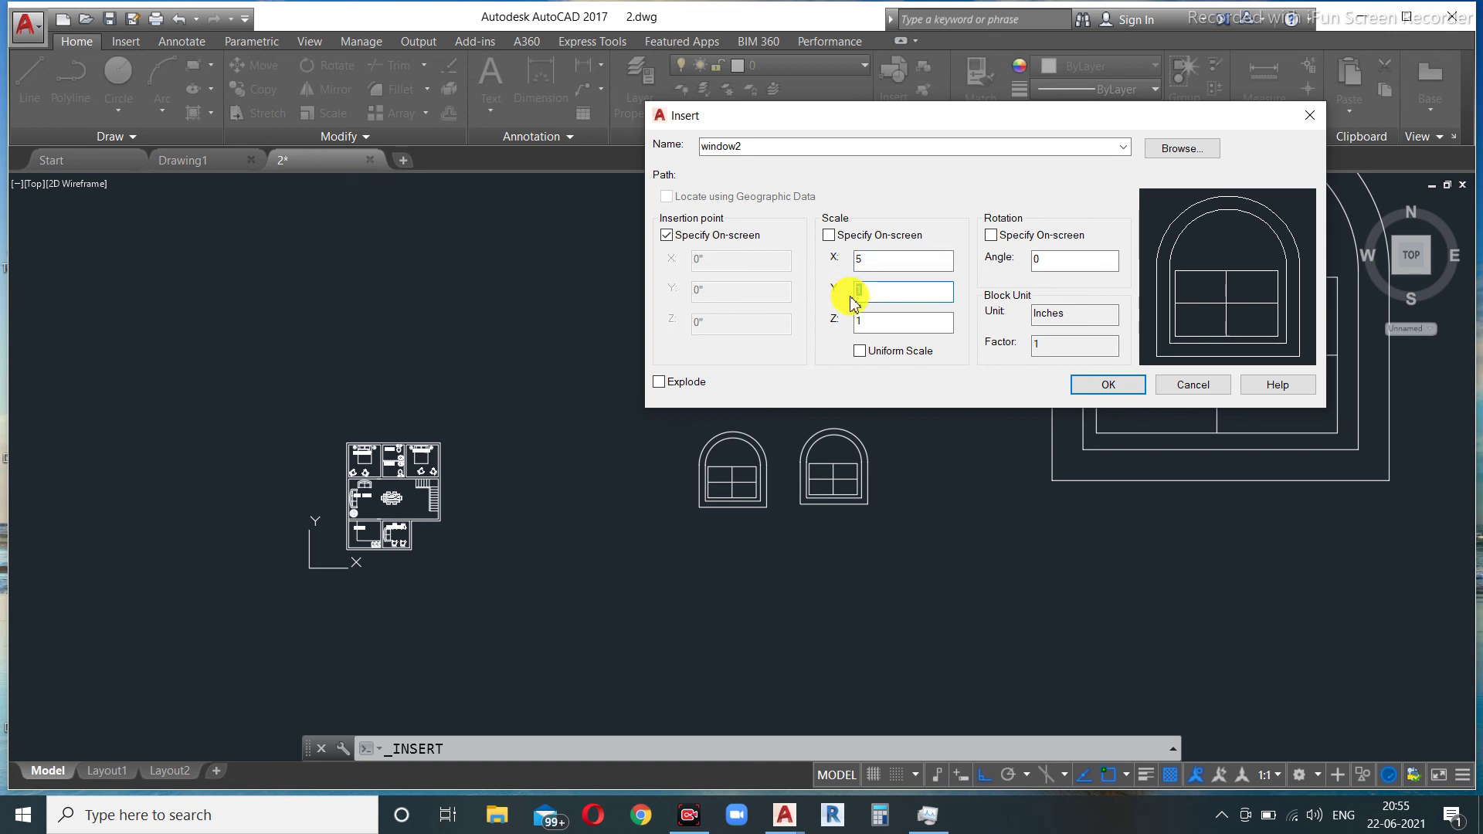
pyautogui.write('3')
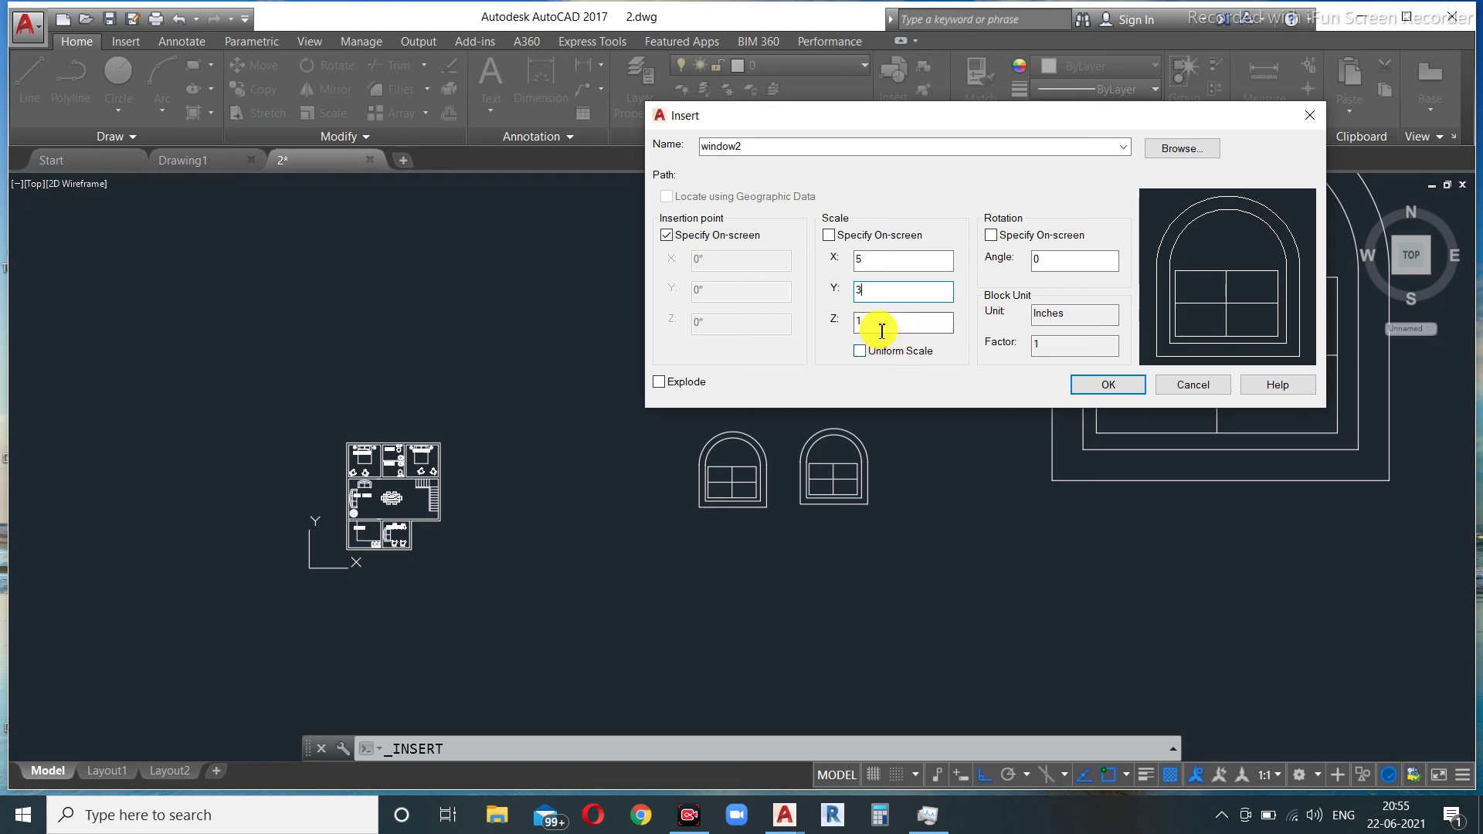
pyautogui.click(1114, 391)
pyautogui.scroll(-3, 919, 494)
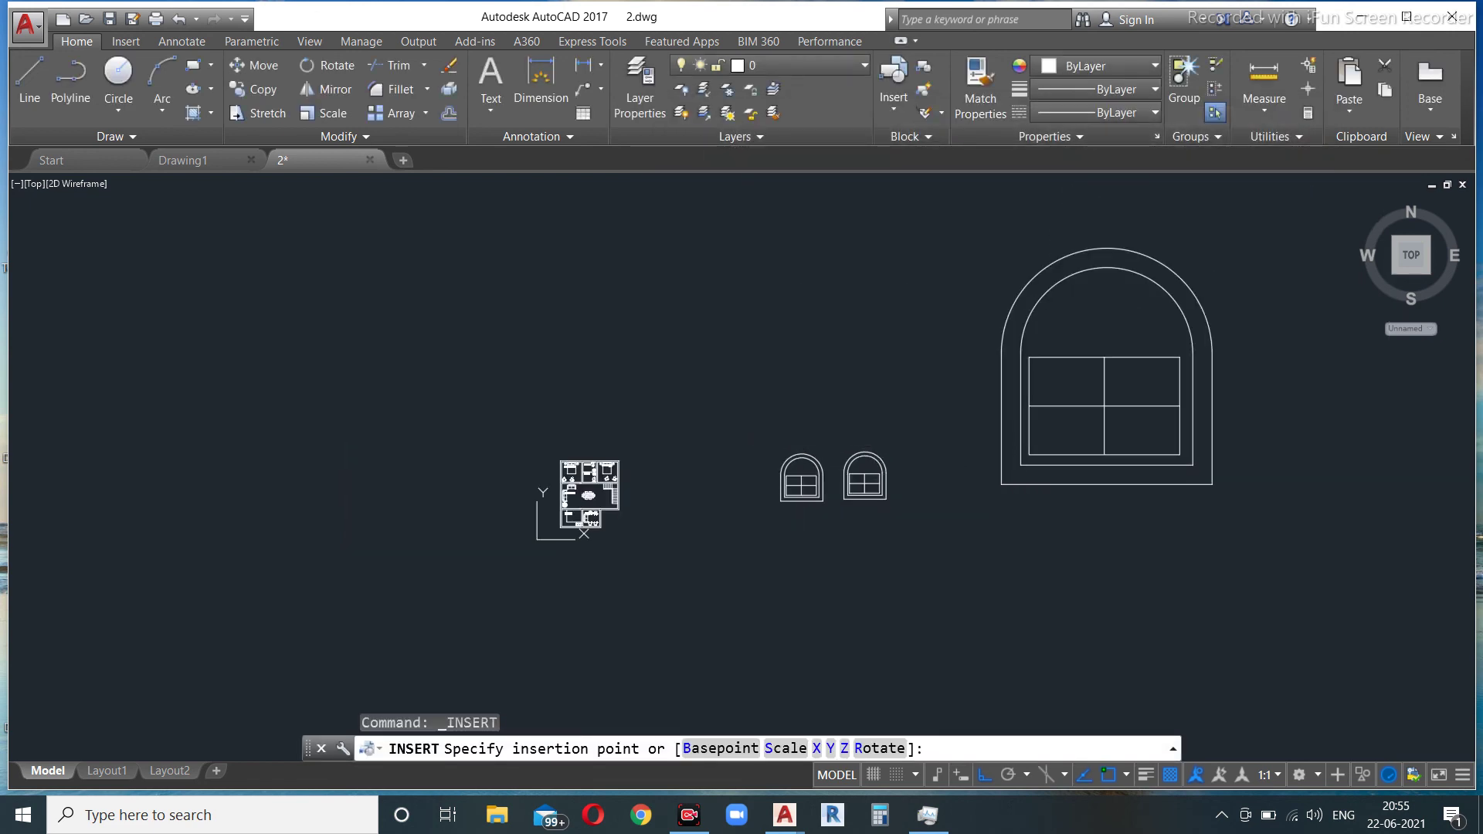
pyautogui.scroll(4, 850, 355)
pyautogui.scroll(-2, 765, 471)
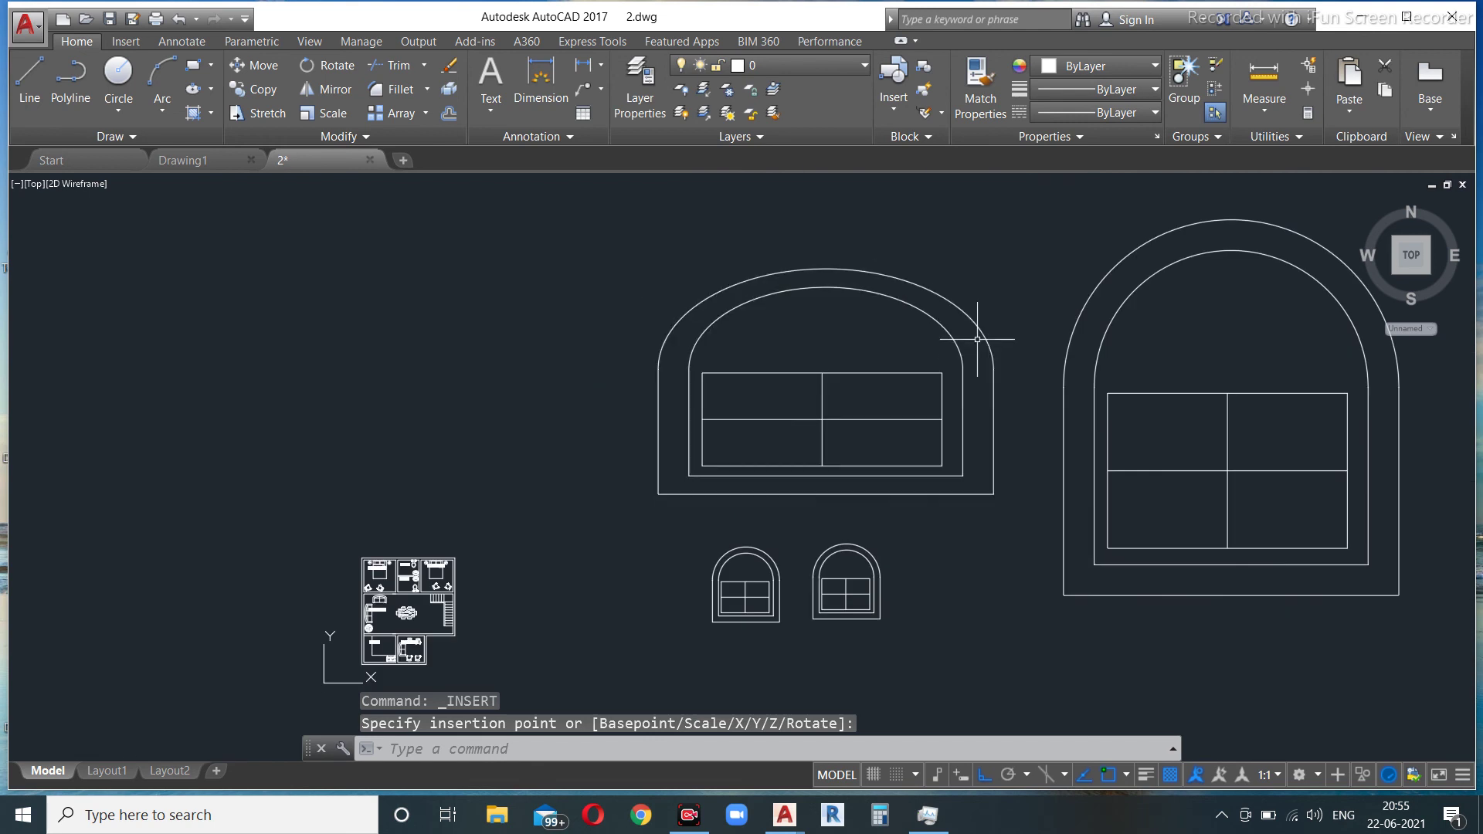
pyautogui.scroll(-2, 876, 464)
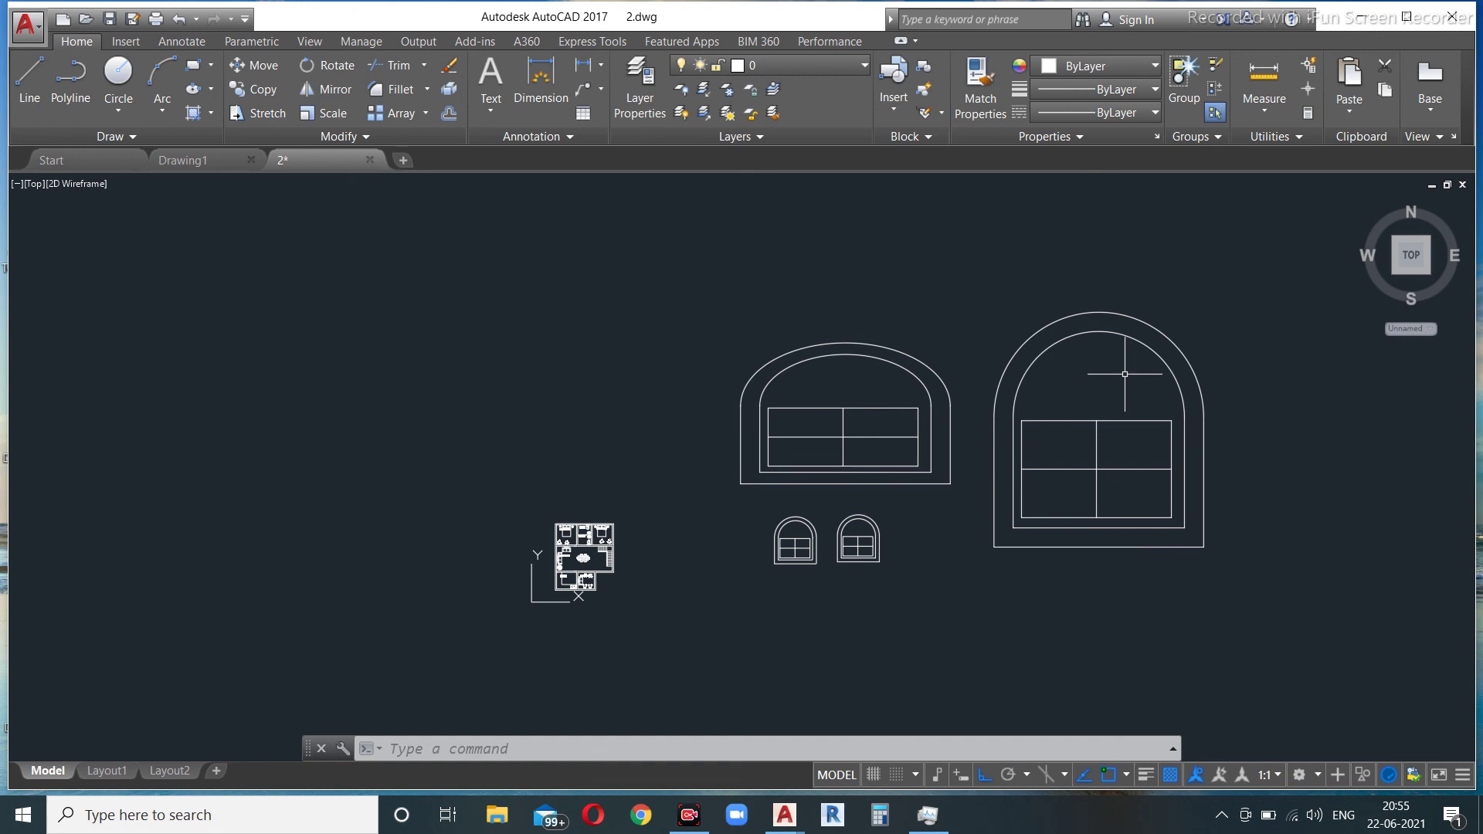
pyautogui.scroll(2, 1021, 547)
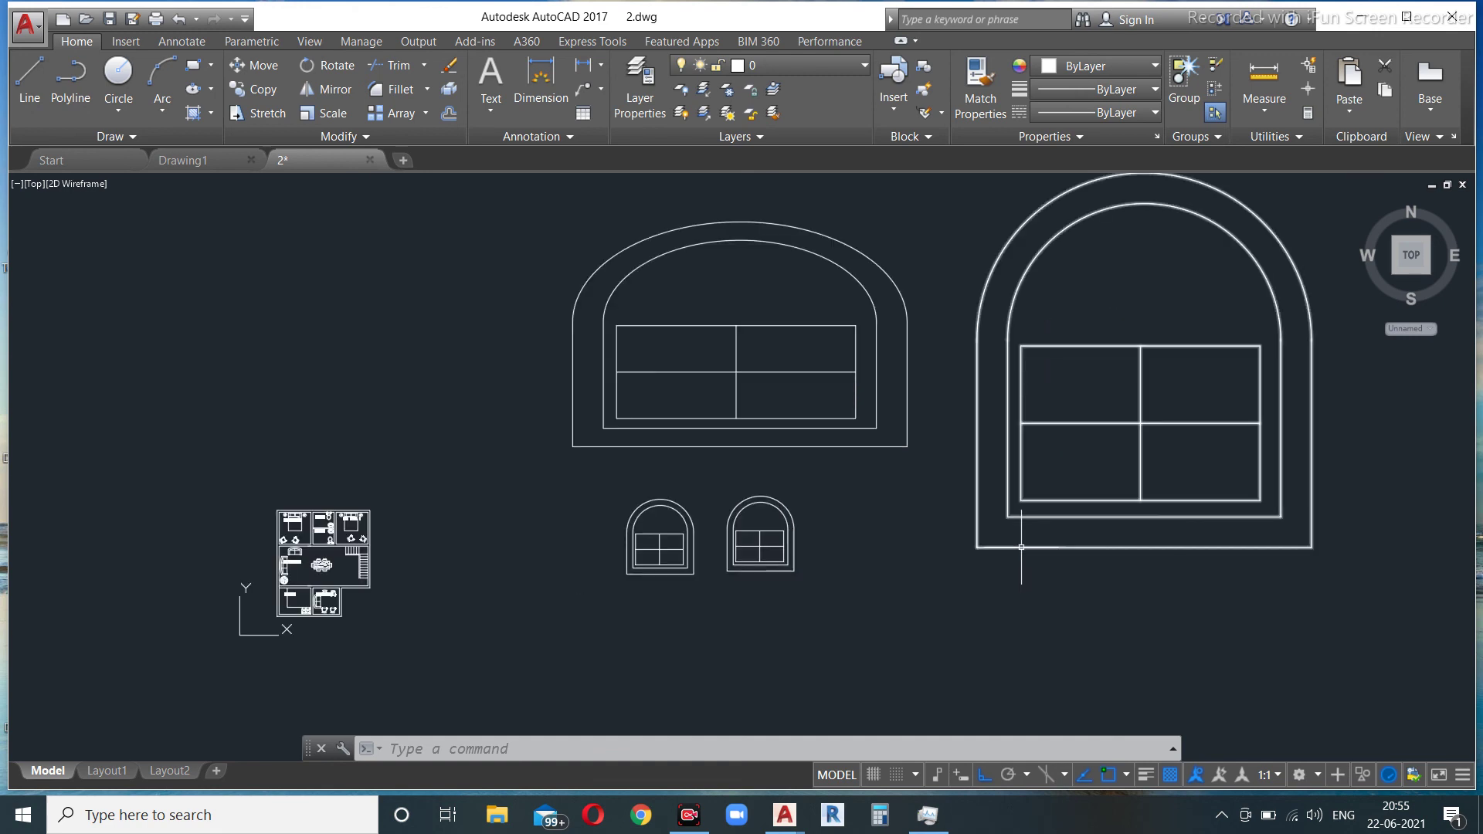